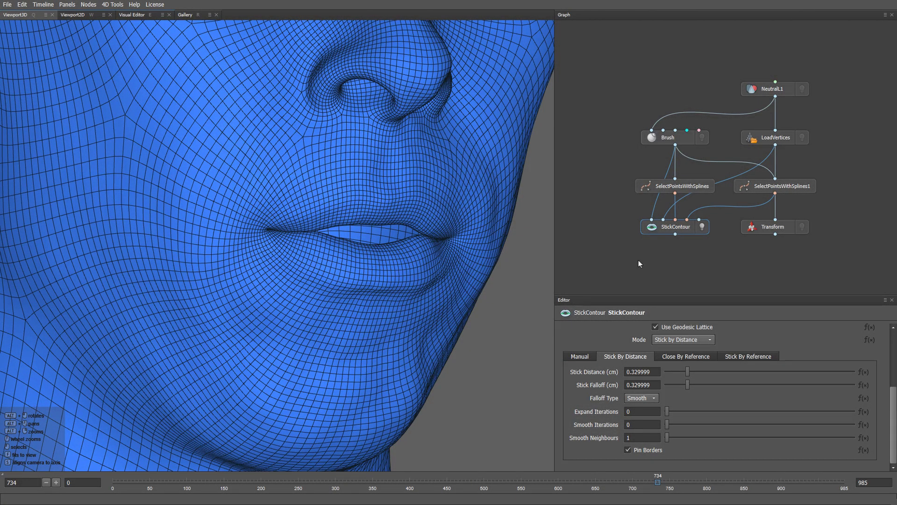
# Step back and forth through the frames around frame 734 to examine how the StickContour node closes the lips
pyautogui.moveTo(687, 372)
pyautogui.mouseDown()
pyautogui.moveTo(710, 371)
pyautogui.moveTo(670, 373)
pyautogui.moveTo(697, 372)
pyautogui.moveTo(687, 371)
pyautogui.mouseUp()
pyautogui.press('Left')
pyautogui.press('Left')
pyautogui.press('Left')
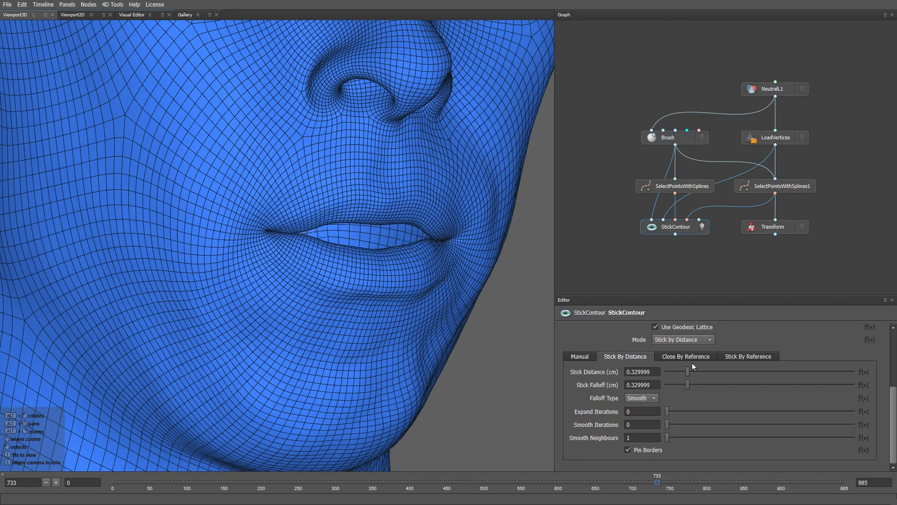
pyautogui.press('Right')
pyautogui.press('Right')
pyautogui.press('Right')
pyautogui.press('Right')
pyautogui.press('Right')
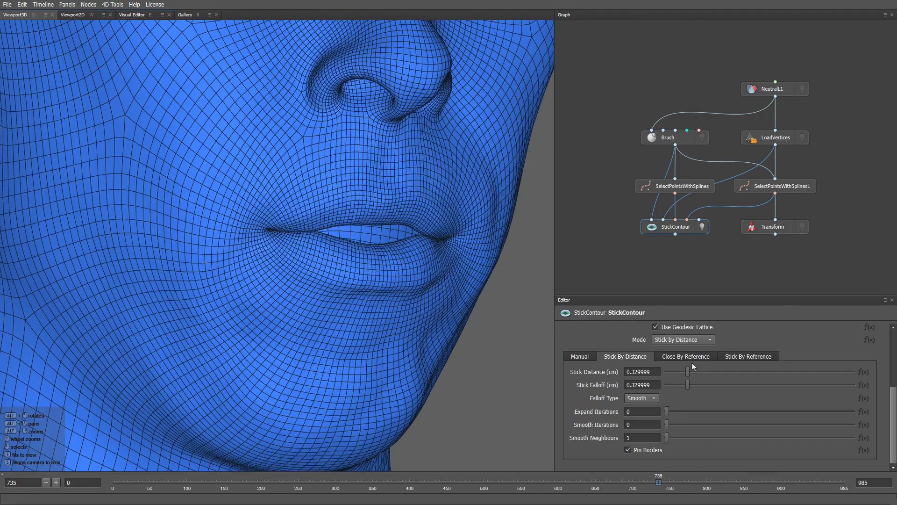
pyautogui.press('Left')
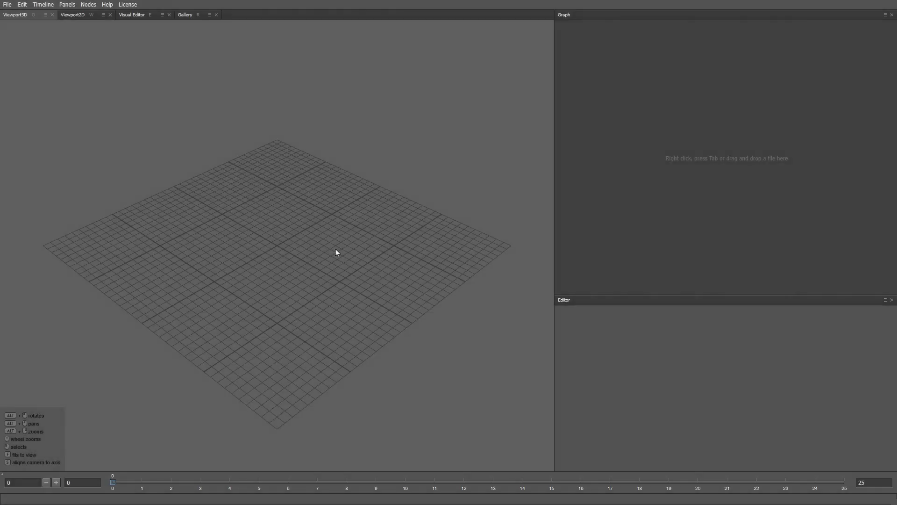
# Load the Mouth Open blendshape from the gallery and frame the head in the 3D view
pyautogui.click(187, 15)
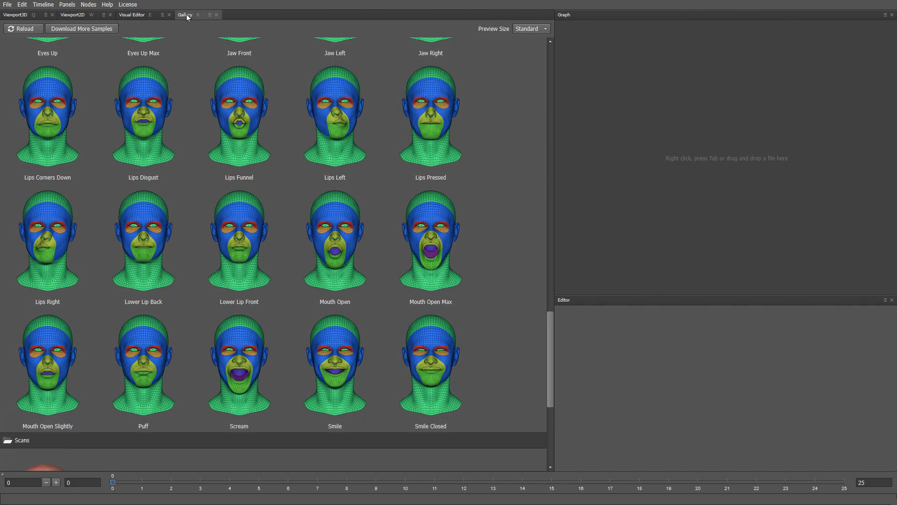
pyautogui.click(355, 230)
pyautogui.keyDown('alt'); pyautogui.moveTo(340, 235); pyautogui.dragTo(465, 207); pyautogui.keyUp('alt')
pyautogui.keyDown('alt'); pyautogui.moveTo(465, 206); pyautogui.dragTo(450, 301, button='right'); pyautogui.keyUp('alt')
pyautogui.keyDown('alt'); pyautogui.moveTo(451, 302); pyautogui.dragTo(432, 320); pyautogui.keyUp('alt')
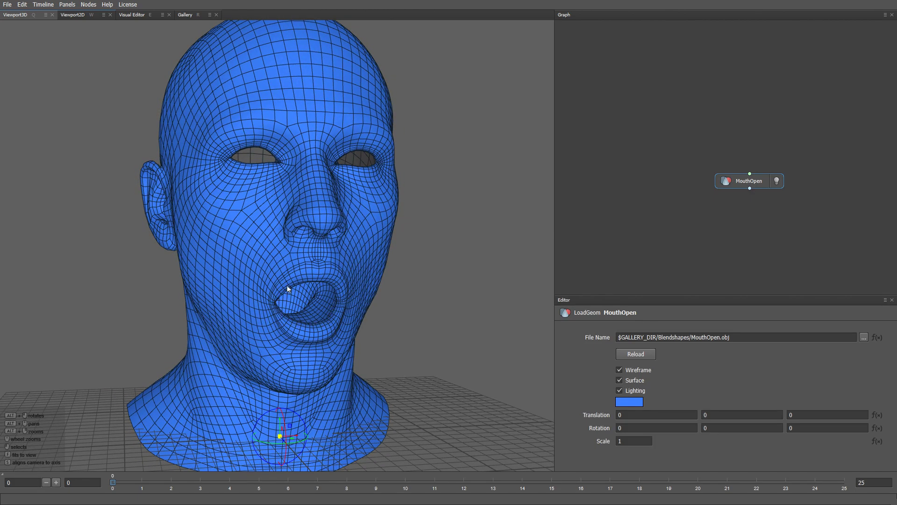
# Move the MouthOpen node higher in the graph and add a SelectPointsWithSplines node connected below it
pyautogui.moveTo(732, 186); pyautogui.dragTo(635, 88)
pyautogui.press('Tab')
pyautogui.write('select')
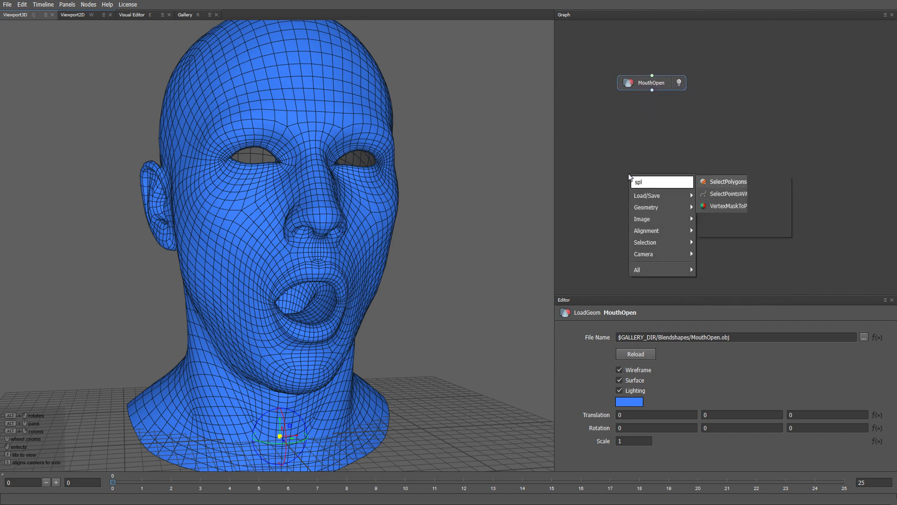
pyautogui.press('Return')
pyautogui.moveTo(633, 168); pyautogui.dragTo(653, 120)
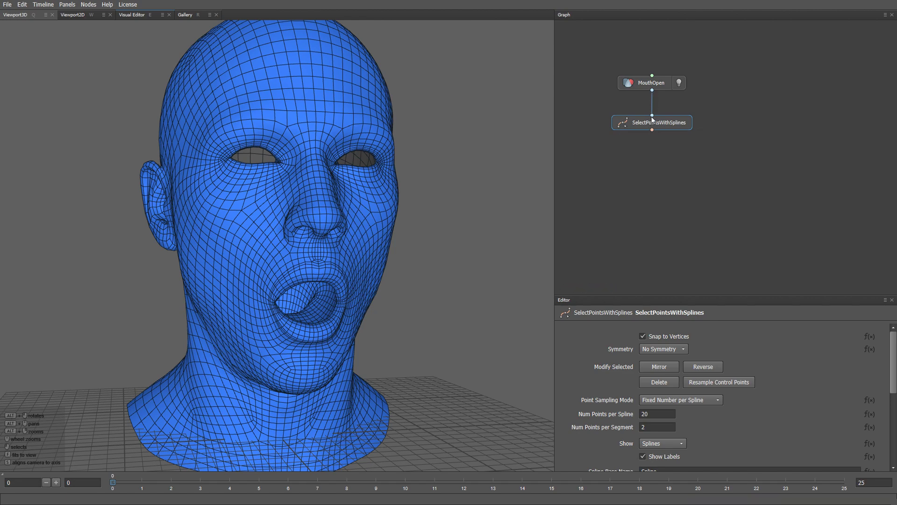
# In the visual editor, draw a spline along the upper lip's inner edge from one mouth corner to the other
pyautogui.press('e')
pyautogui.keyDown('alt'); pyautogui.moveTo(293, 276); pyautogui.dragTo(294, 390, button='right'); pyautogui.keyUp('alt')
pyautogui.keyDown('alt'); pyautogui.moveTo(294, 390); pyautogui.dragTo(259, 365); pyautogui.keyUp('alt')
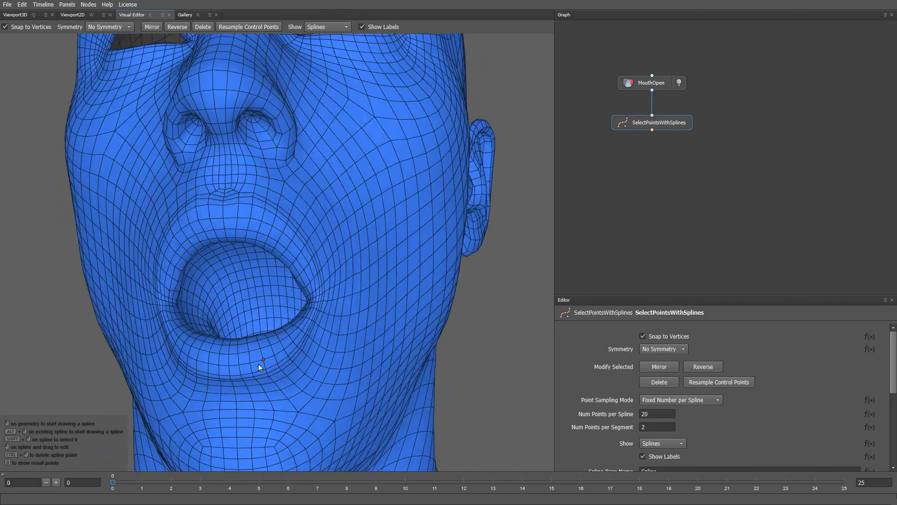
pyautogui.scroll(5, 180, 320)
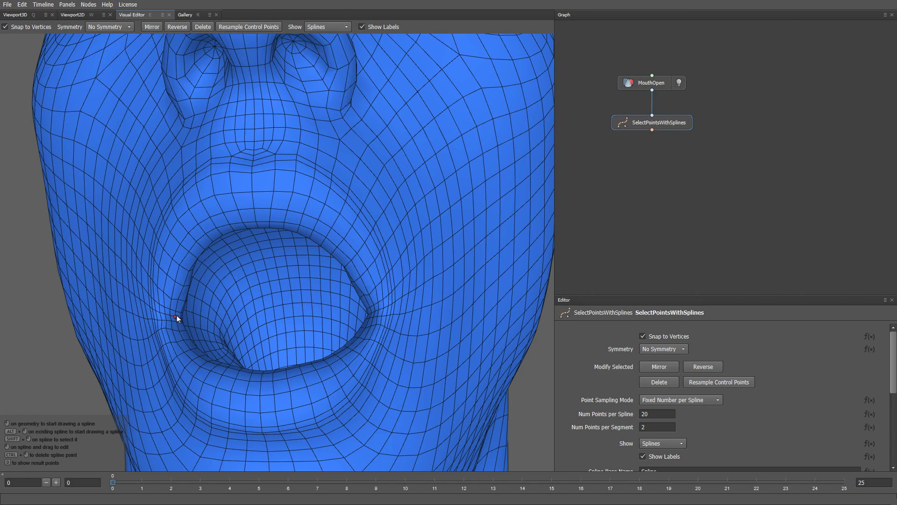
pyautogui.click(176, 315)
pyautogui.keyDown('shift'); pyautogui.click(193, 266); pyautogui.keyUp('shift')
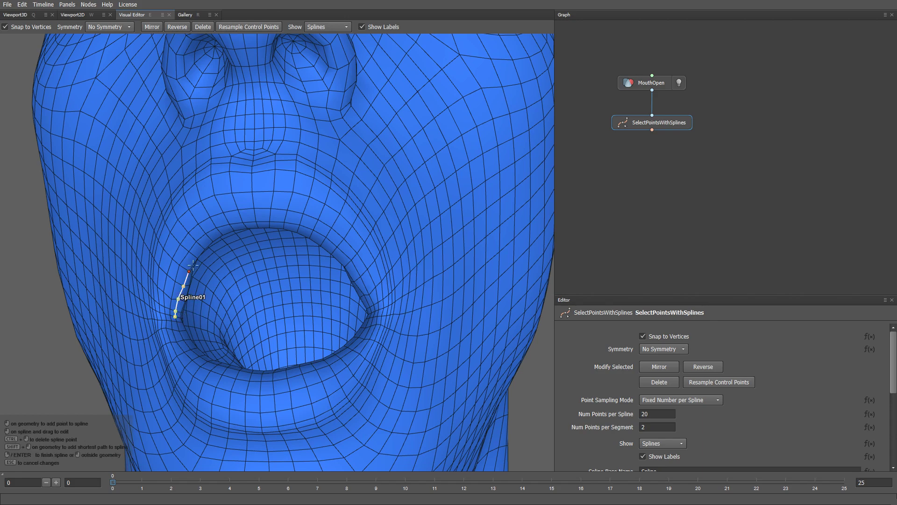
pyautogui.keyDown('shift'); pyautogui.click(258, 228); pyautogui.keyUp('shift')
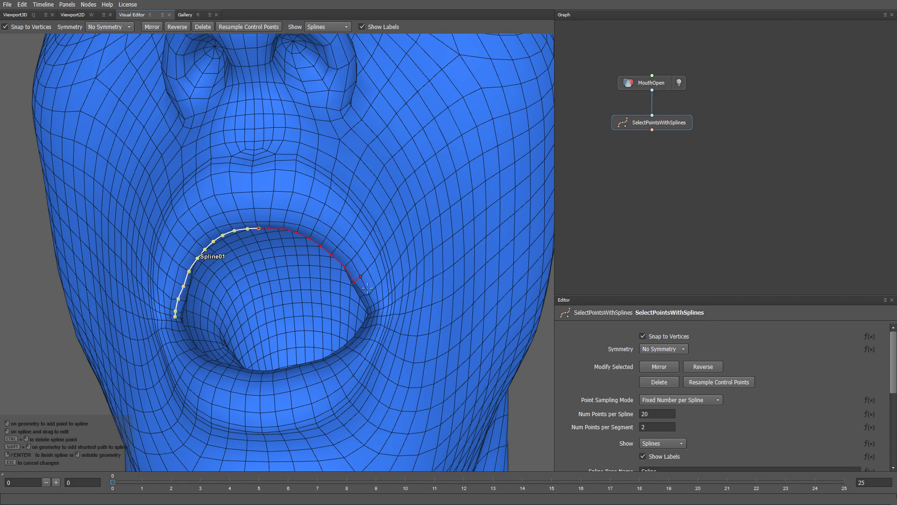
pyautogui.keyDown('shift'); pyautogui.click(372, 312); pyautogui.keyUp('shift')
pyautogui.press('Return')
pyautogui.moveTo(374, 326); pyautogui.dragTo(428, 369)
pyautogui.moveTo(428, 370); pyautogui.dragTo(422, 359, button='middle')
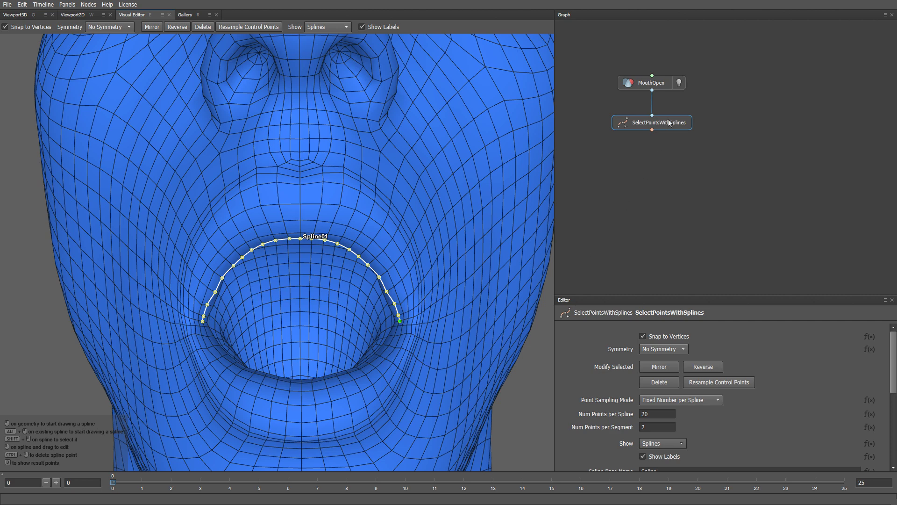
# Duplicate the SelectPointsWithSplines node and draw a lower-lip spline in the copy, joining the upper spline's endpoints at both mouth corners
pyautogui.hotkey('ctrl', 'v')
pyautogui.moveTo(732, 126); pyautogui.dragTo(751, 124)
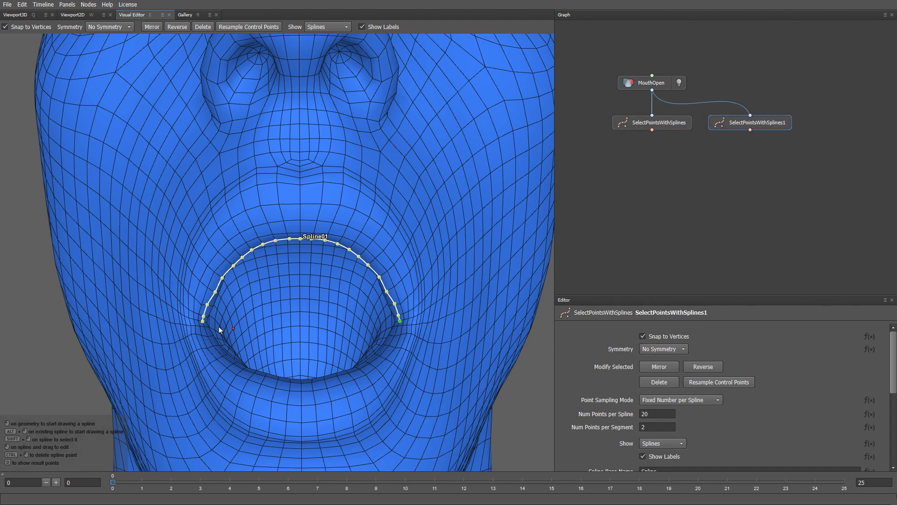
pyautogui.keyDown('alt'); pyautogui.click(203, 322); pyautogui.keyUp('alt')
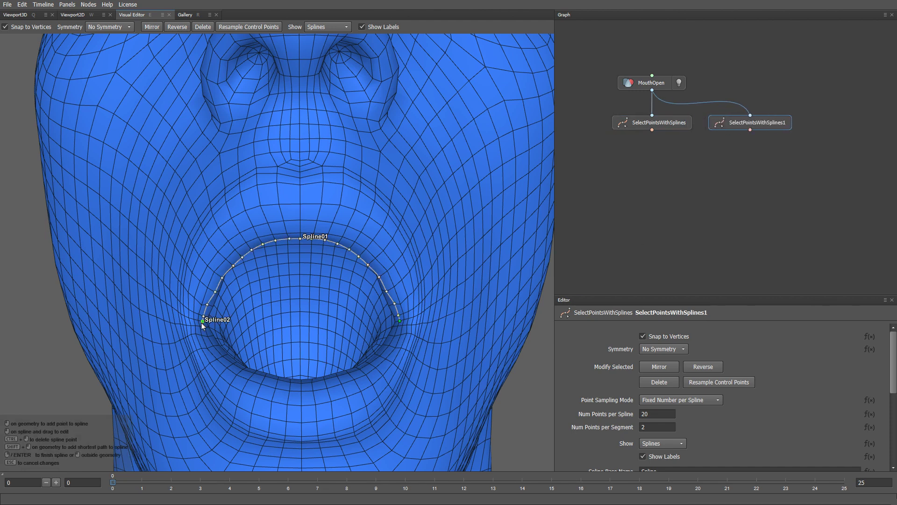
pyautogui.moveTo(365, 374); pyautogui.dragTo(400, 322)
pyautogui.keyDown('shift'); pyautogui.click(399, 322); pyautogui.keyUp('shift')
pyautogui.rightClick(400, 322)
pyautogui.keyDown('alt'); pyautogui.moveTo(411, 378); pyautogui.dragTo(409, 369); pyautogui.keyUp('alt')
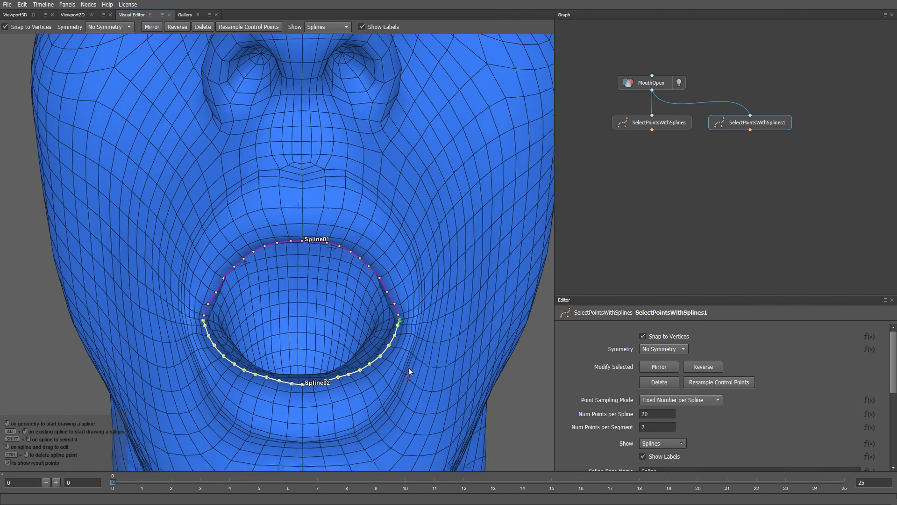
# Delete the upper-lip spline from the SelectPointsWithSplines1 node and compare the splines of both selection nodes
pyautogui.moveTo(409, 372); pyautogui.dragTo(405, 320, button='middle')
pyautogui.keyDown('shift'); pyautogui.click(366, 248); pyautogui.keyUp('shift')
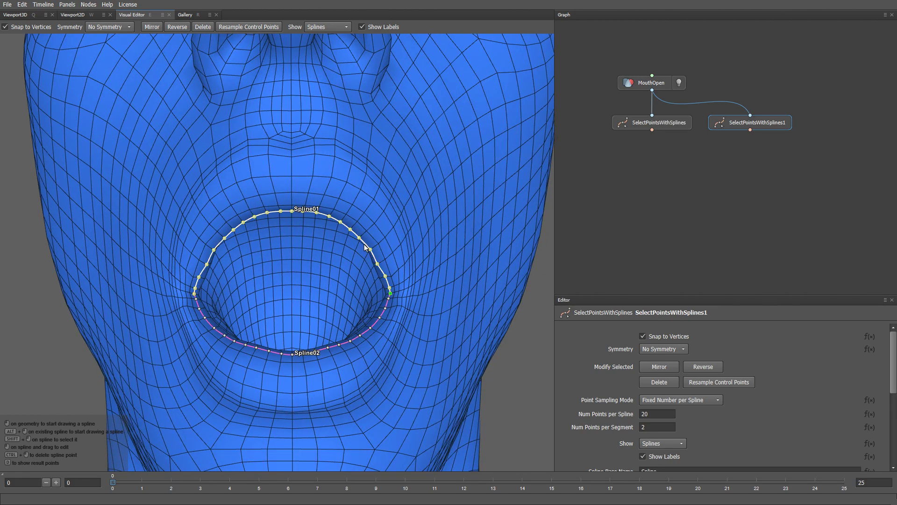
pyautogui.click(209, 29)
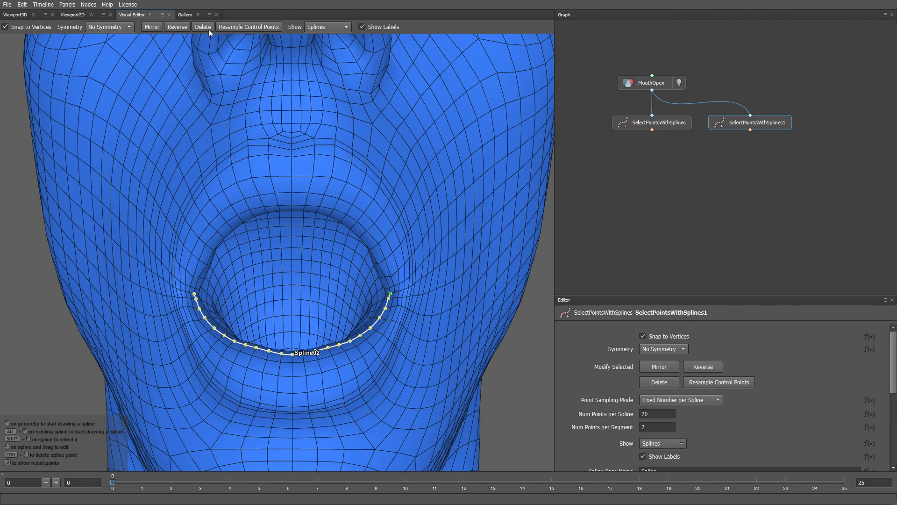
pyautogui.click(661, 121)
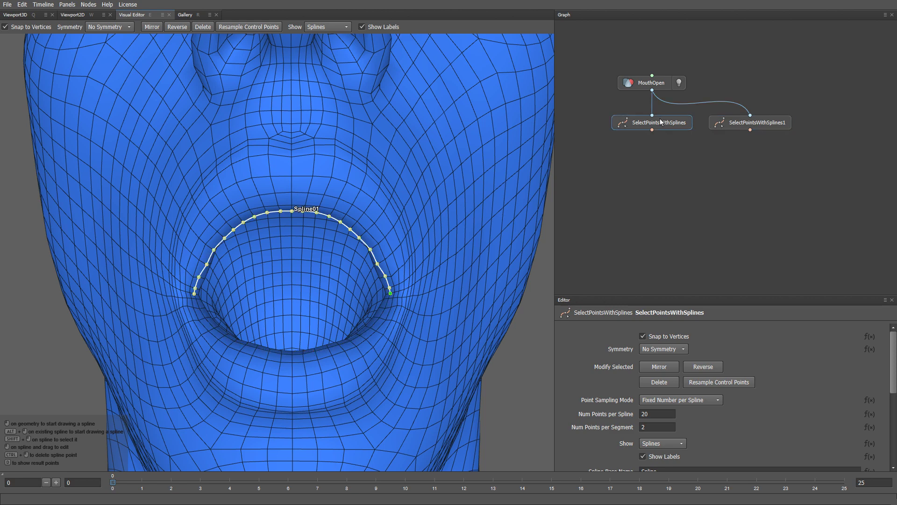
pyautogui.click(752, 124)
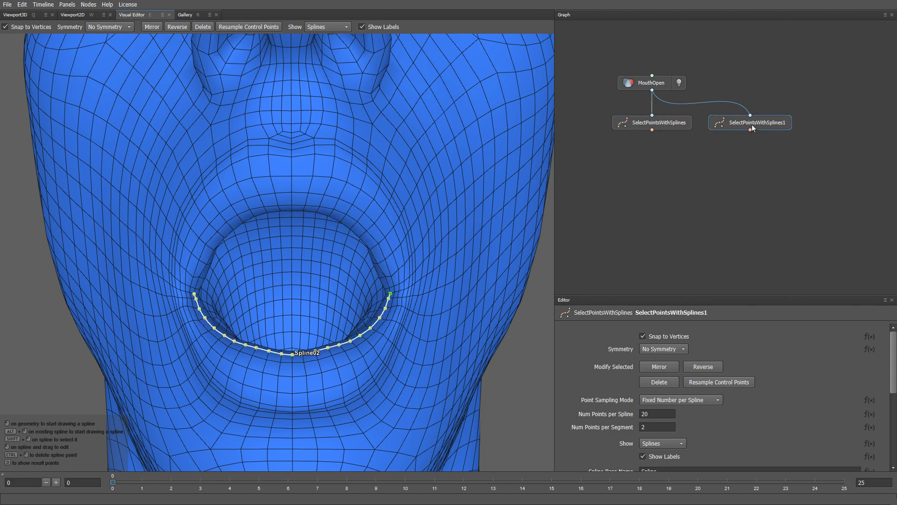
# Add a StickContour node below the spline nodes, connect MouthOpen to its first input, and return to the 3D viewport
pyautogui.press('Tab')
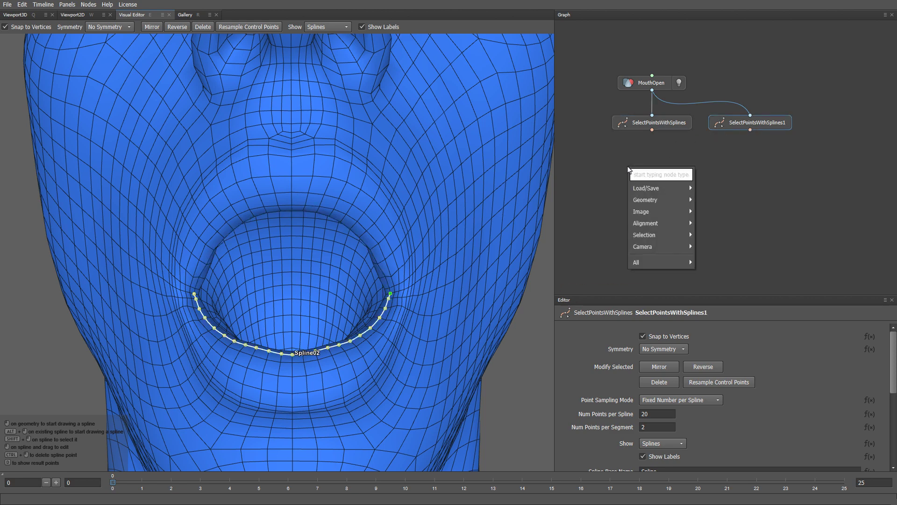
pyautogui.write('stick')
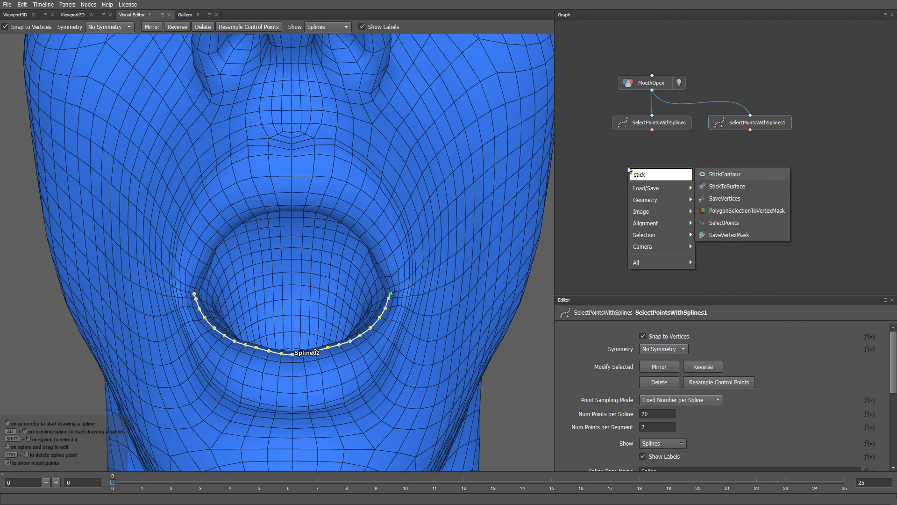
pyautogui.press('Return')
pyautogui.moveTo(629, 167); pyautogui.dragTo(649, 169)
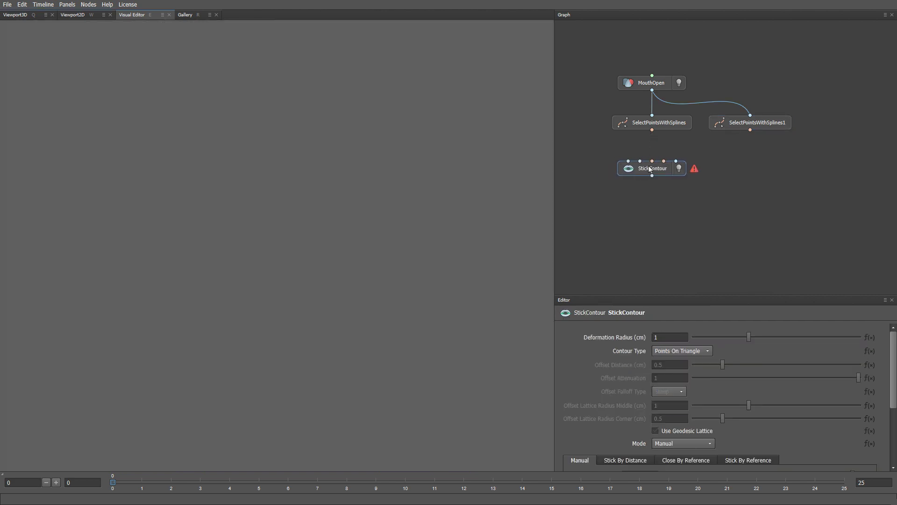
pyautogui.moveTo(652, 90); pyautogui.dragTo(629, 162)
pyautogui.press('q')
pyautogui.keyDown('alt'); pyautogui.moveTo(475, 341); pyautogui.dragTo(462, 226, button='right'); pyautogui.keyUp('alt')
pyautogui.keyDown('alt'); pyautogui.moveTo(462, 224); pyautogui.dragTo(465, 257); pyautogui.keyUp('alt')
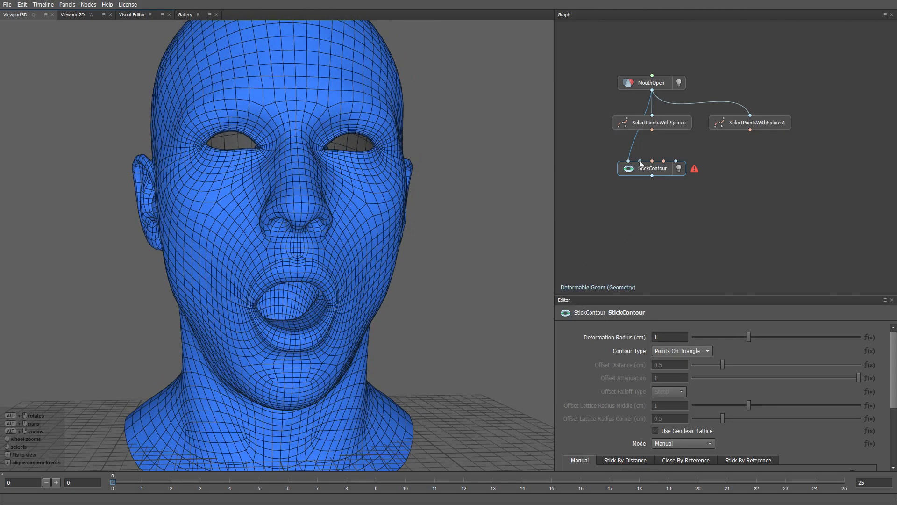
# Add a LoadGeom node and place it beside the MouthOpen node
pyautogui.rightClick(744, 82)
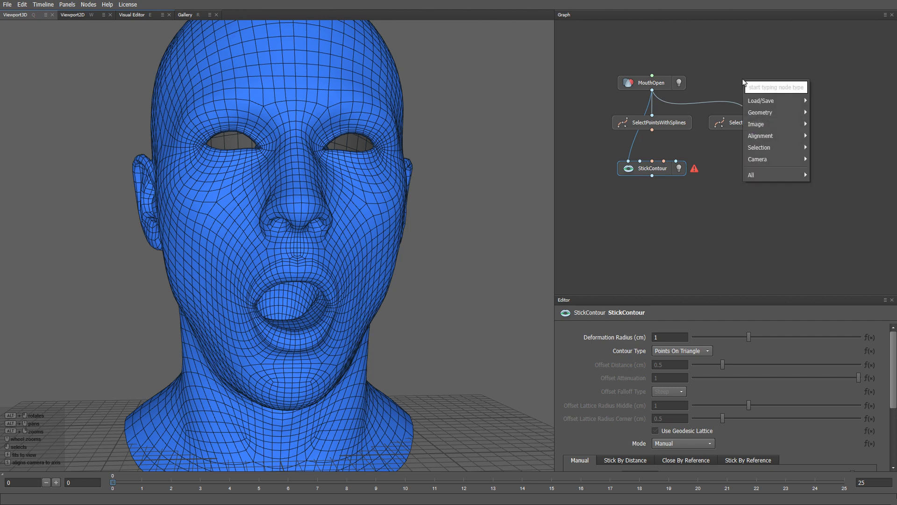
pyautogui.write('load')
pyautogui.press('Return')
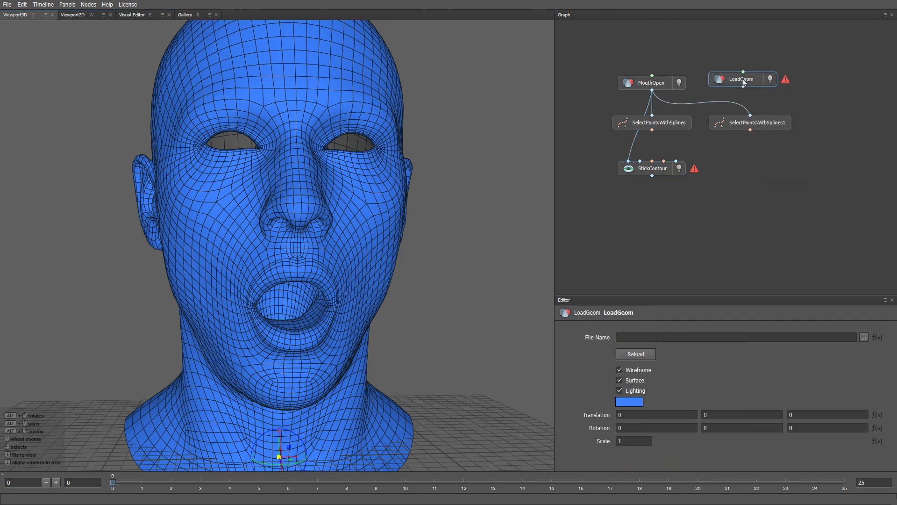
pyautogui.moveTo(743, 83); pyautogui.dragTo(752, 85)
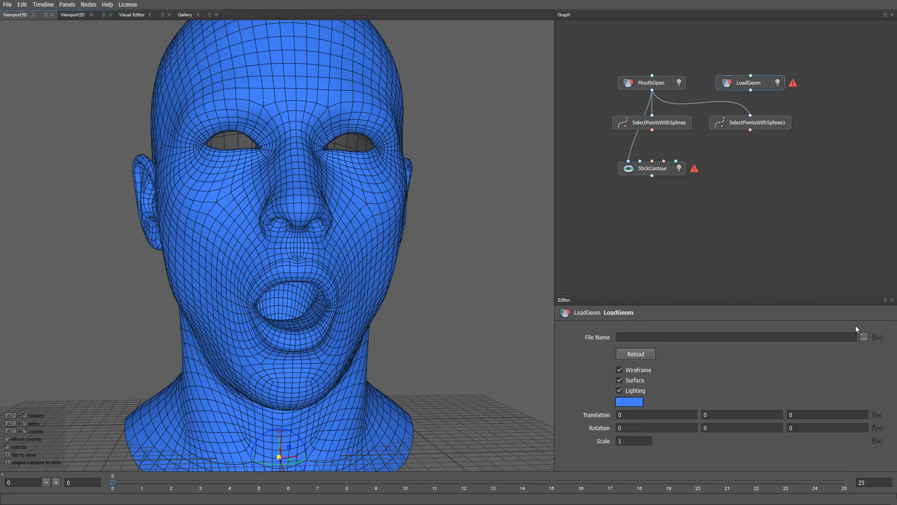
# Load the gallery blendshapes from BrowDownLeft.obj through SmileClosed.obj as a sequence into the LoadGeom node
pyautogui.click(864, 338)
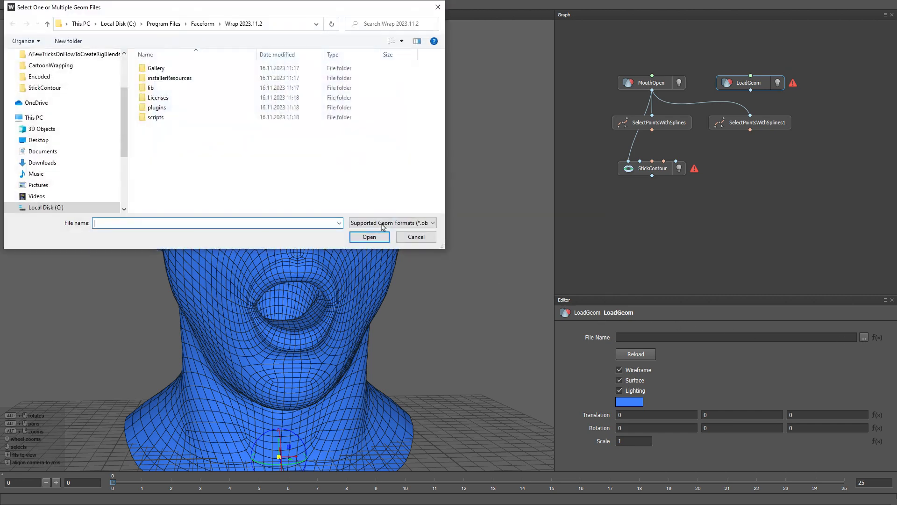
pyautogui.doubleClick(187, 70)
pyautogui.doubleClick(184, 79)
pyautogui.click(184, 79)
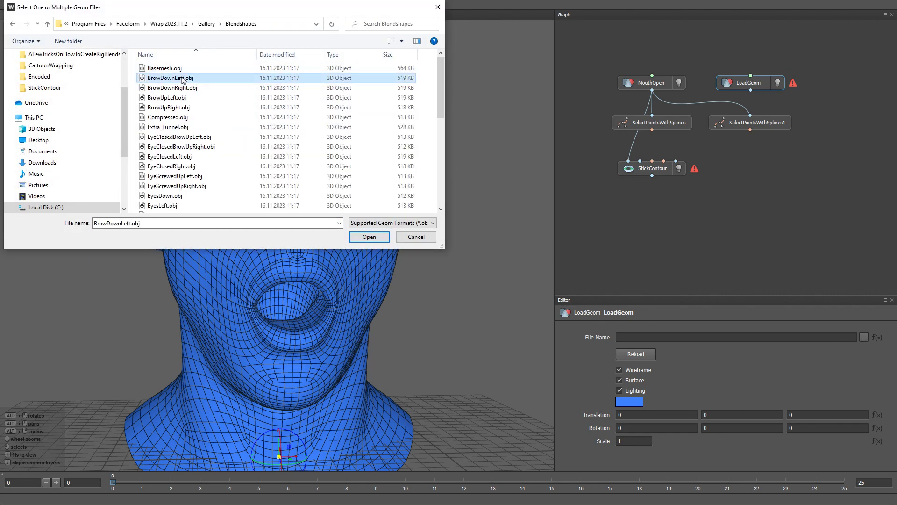
pyautogui.scroll(-7, 181, 92)
pyautogui.keyDown('shift'); pyautogui.click(184, 208); pyautogui.keyUp('shift')
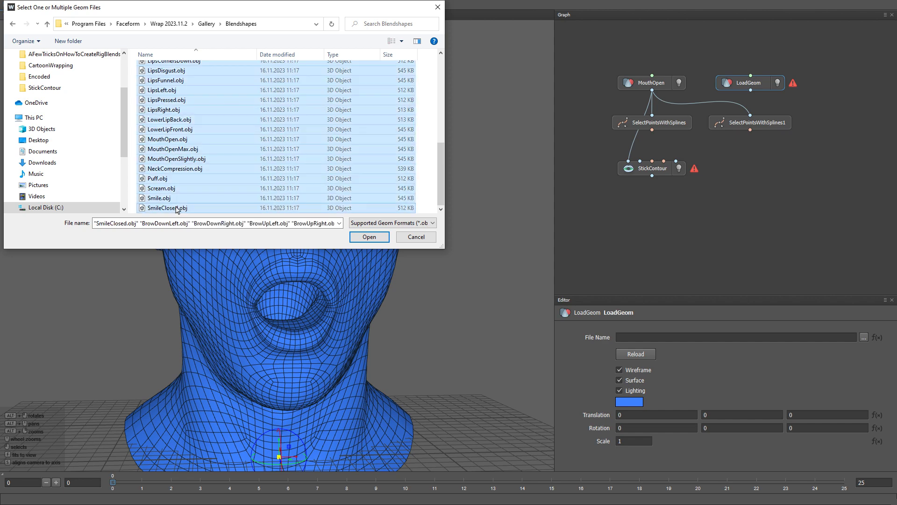
pyautogui.click(369, 237)
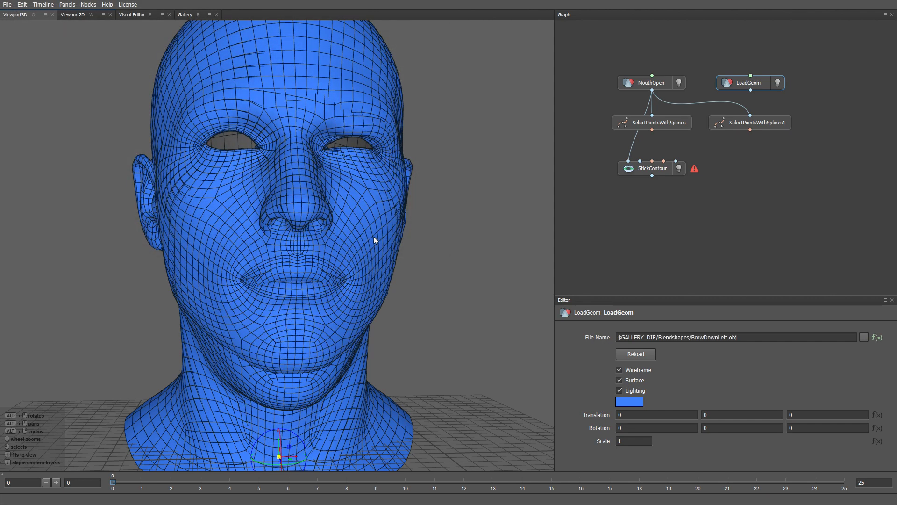
# Show only the LoadGeom node's geometry in the 3D viewport
pyautogui.rightClick(781, 82)
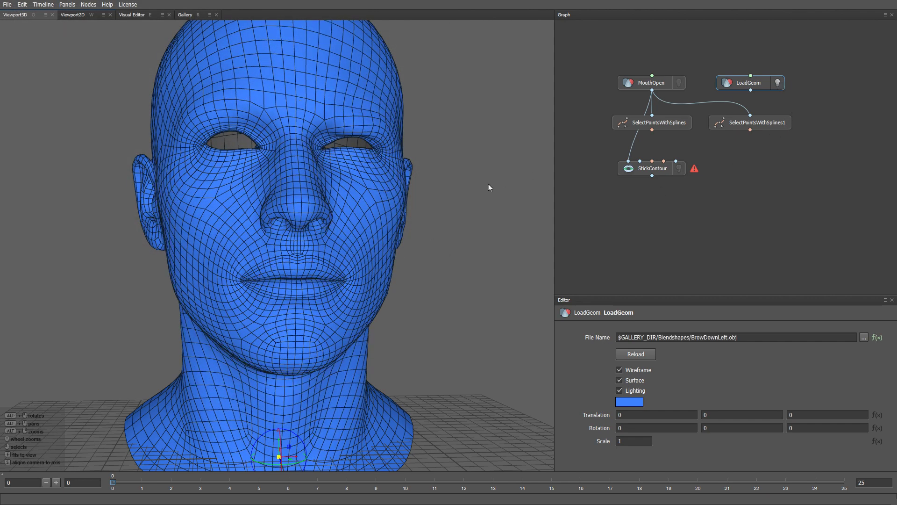
pyautogui.keyDown('alt'); pyautogui.moveTo(489, 184); pyautogui.dragTo(475, 217, button='middle'); pyautogui.keyUp('alt')
pyautogui.keyDown('alt'); pyautogui.moveTo(475, 216); pyautogui.dragTo(472, 219); pyautogui.keyUp('alt')
# Set the timeline's end frame to 50 and go to frame 30
pyautogui.doubleClick(862, 483)
pyautogui.write('50')
pyautogui.press('Return')
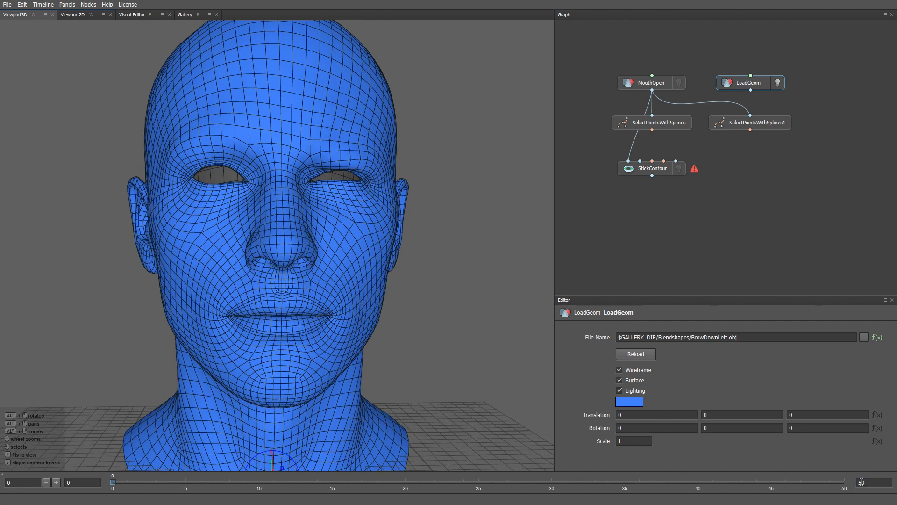
pyautogui.click(551, 481)
pyautogui.keyDown('alt'); pyautogui.moveTo(404, 357); pyautogui.dragTo(394, 372); pyautogui.keyUp('alt')
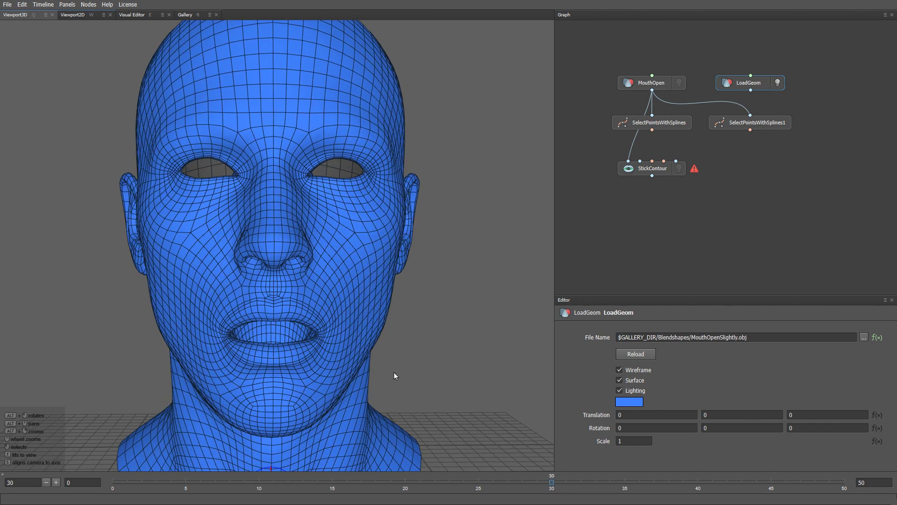
# Connect LoadGeom to StickContour's Deformable Geom input and both spline nodes to its contour inputs, and display the StickContour result
pyautogui.moveTo(750, 91); pyautogui.dragTo(641, 160)
pyautogui.moveTo(652, 130); pyautogui.dragTo(652, 161)
pyautogui.moveTo(751, 129); pyautogui.dragTo(664, 162)
pyautogui.scroll(5, 350, 385)
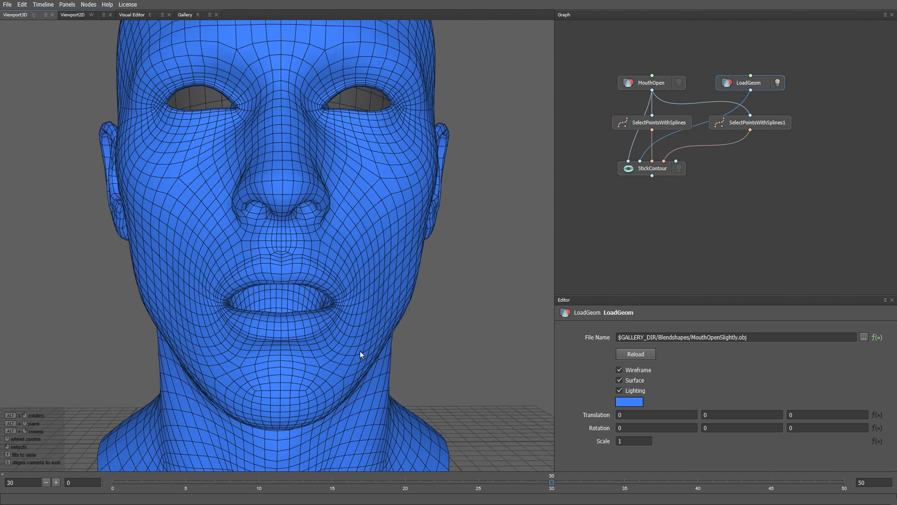
pyautogui.click(679, 168)
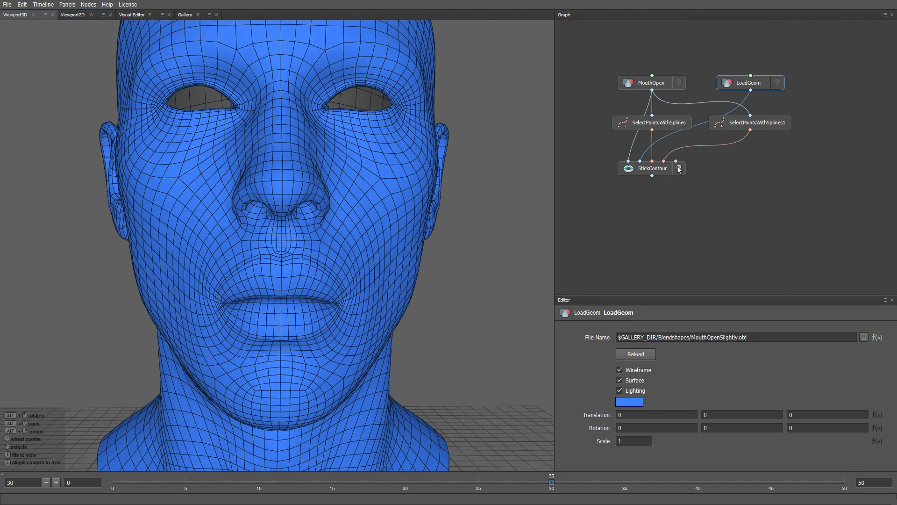
# Open the StickContour node's parameters at its Manual mode settings, with the face's mouth area in closer view
pyautogui.click(659, 169)
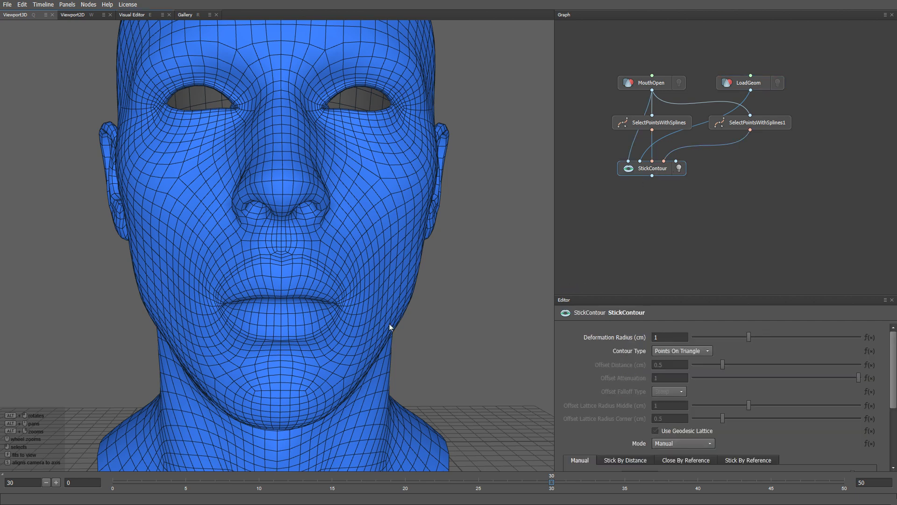
pyautogui.scroll(4, 389, 323)
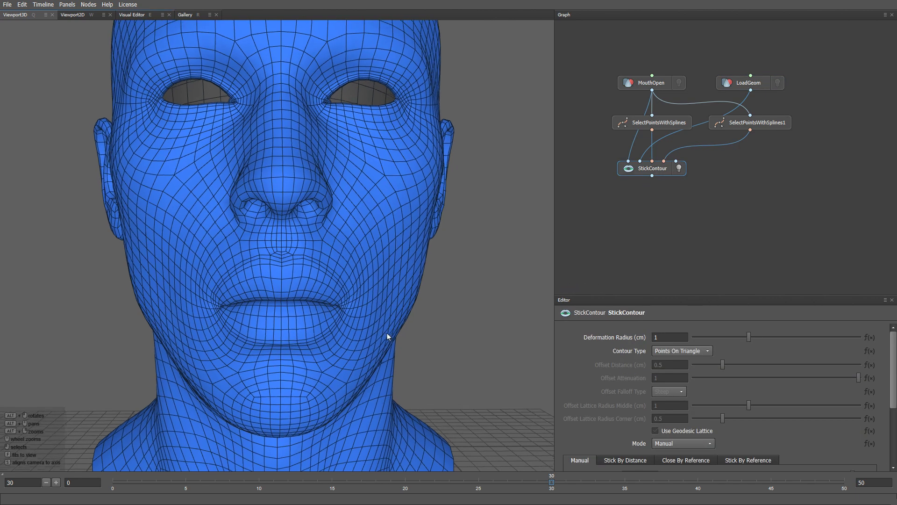
pyautogui.moveTo(890, 370); pyautogui.dragTo(894, 424)
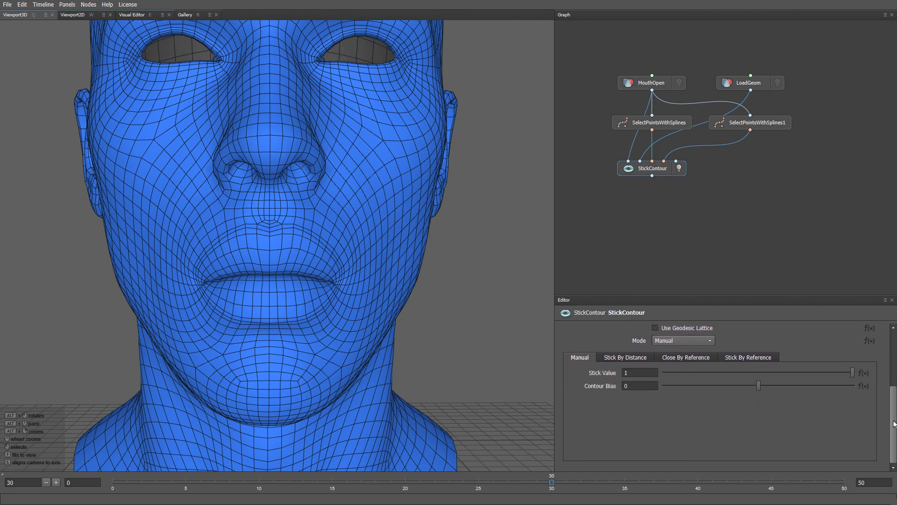
# Vary StickContour's Stick Value and Deformation Radius to test the lip closure, restoring both to 1
pyautogui.moveTo(853, 371); pyautogui.dragTo(817, 373)
pyautogui.moveTo(704, 375); pyautogui.dragTo(857, 376)
pyautogui.scroll(3, 849, 358)
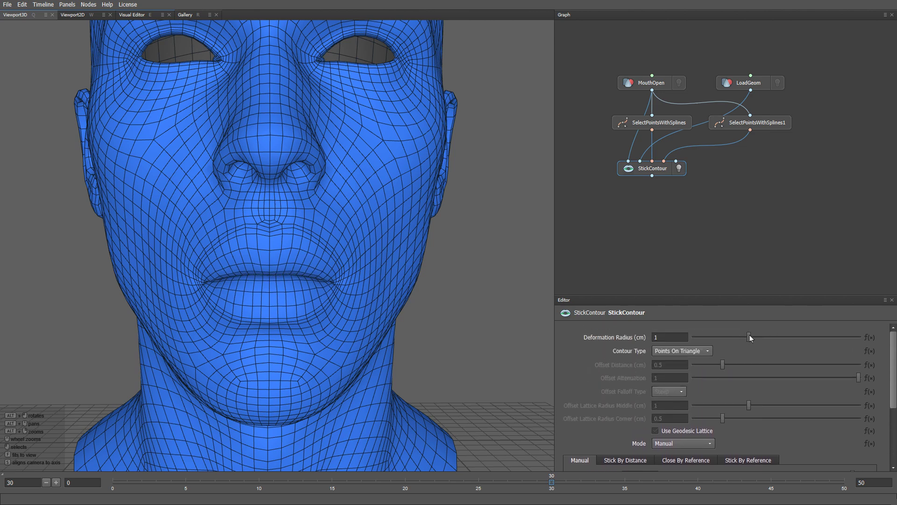
pyautogui.moveTo(750, 336); pyautogui.dragTo(819, 340)
pyautogui.moveTo(685, 338); pyautogui.dragTo(631, 336)
pyautogui.write('1')
pyautogui.press('Return')
# Change StickContour's mode to Stick by Distance
pyautogui.scroll(-2, 715, 395)
pyautogui.click(687, 426)
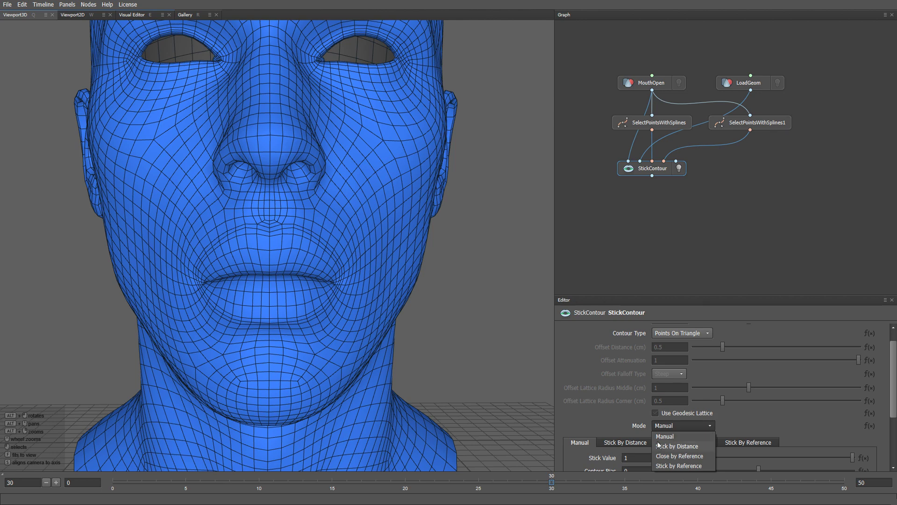
pyautogui.click(682, 445)
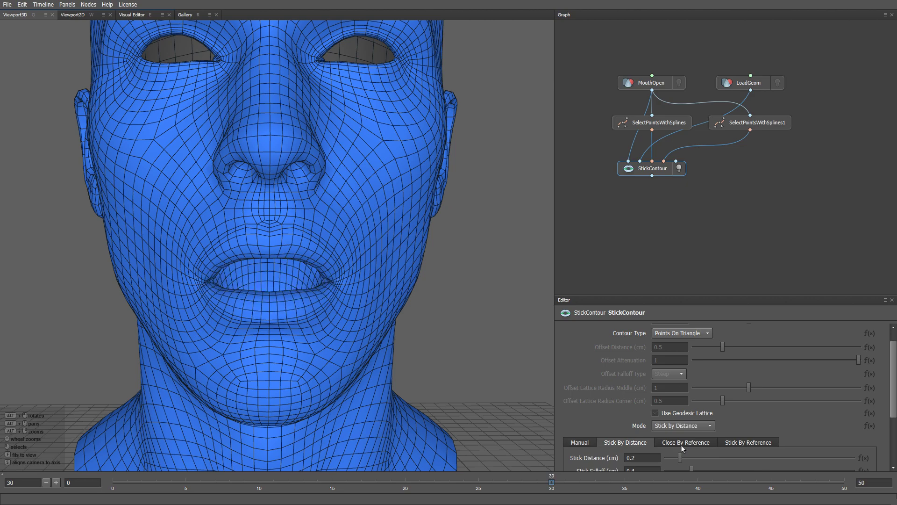
# Set StickContour's Stick Distance to 0.69 cm and Stick Falloff to 0.27 cm while viewing the mouth corner up close
pyautogui.scroll(-4, 701, 430)
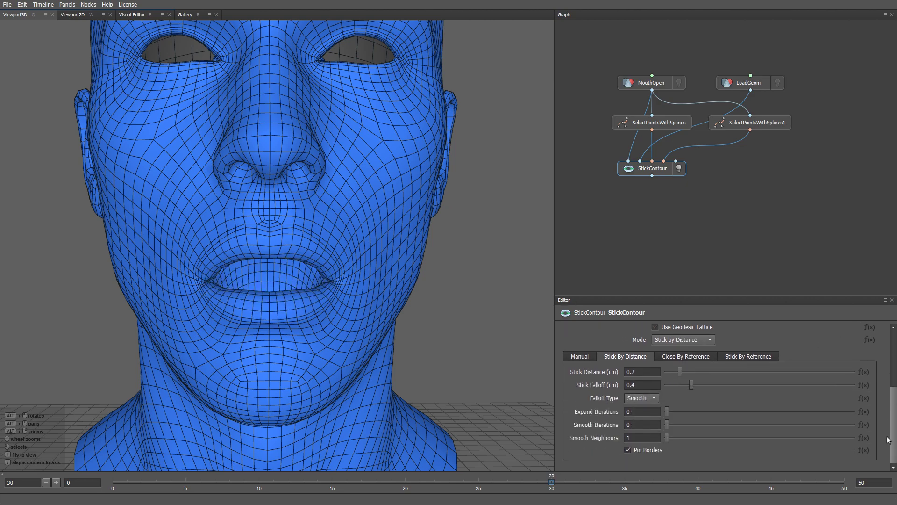
pyautogui.keyDown('alt'); pyautogui.moveTo(213, 301); pyautogui.dragTo(263, 349, button='right'); pyautogui.keyUp('alt')
pyautogui.keyDown('alt'); pyautogui.moveTo(263, 348); pyautogui.dragTo(344, 322); pyautogui.keyUp('alt')
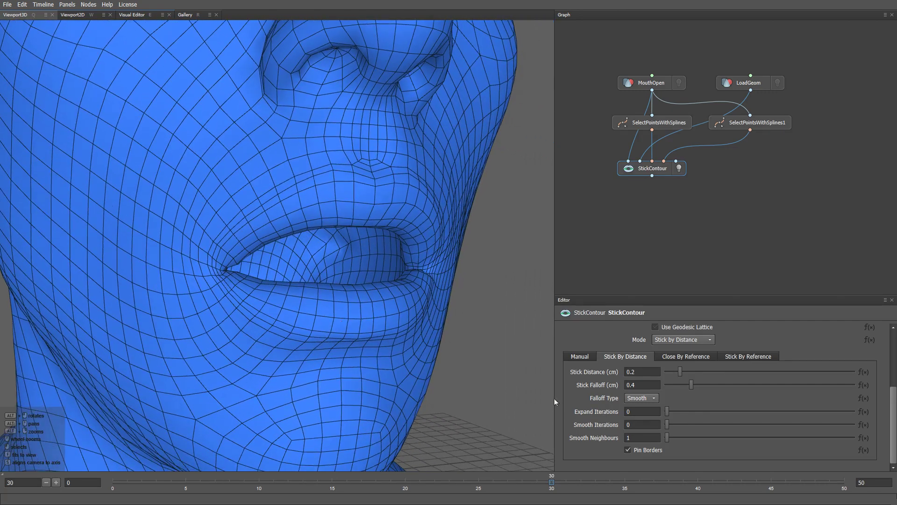
pyautogui.moveTo(675, 370); pyautogui.dragTo(714, 370)
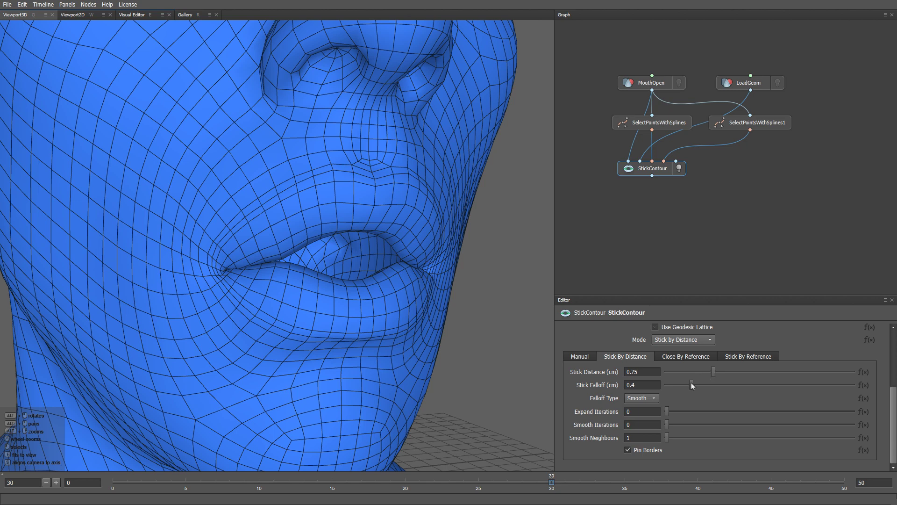
pyautogui.moveTo(698, 383)
pyautogui.mouseDown()
pyautogui.moveTo(724, 382)
pyautogui.moveTo(668, 384)
pyautogui.moveTo(714, 383)
pyautogui.moveTo(683, 390)
pyautogui.moveTo(710, 373)
pyautogui.mouseUp()
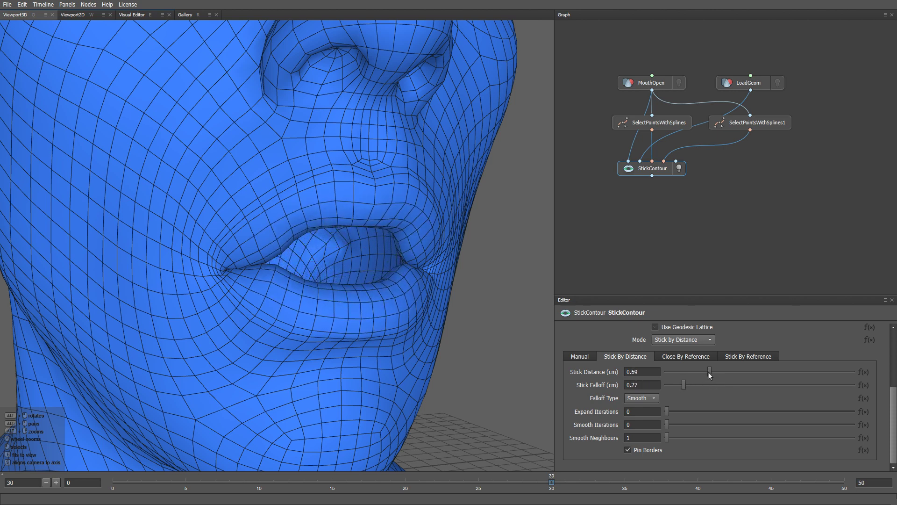
# Go to frame 21 and reduce the Stick Distance to 0.45 cm
pyautogui.click(420, 482)
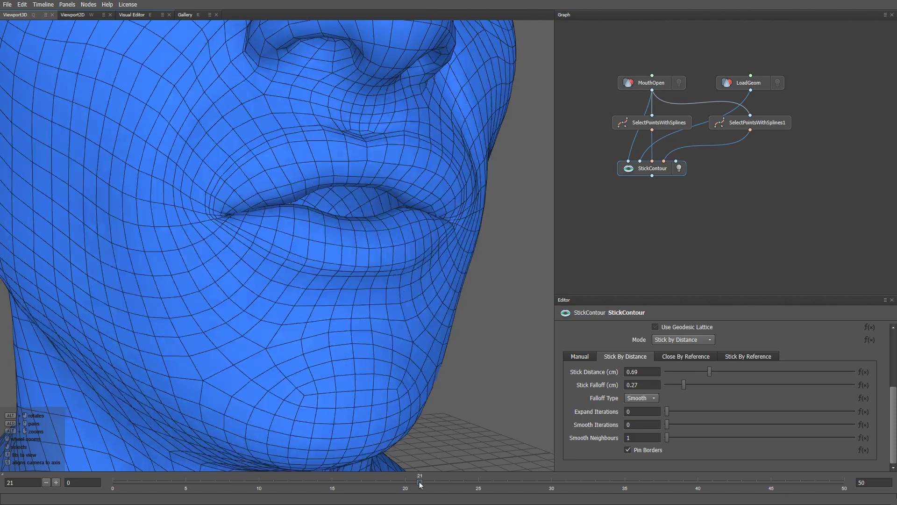
pyautogui.keyDown('alt'); pyautogui.moveTo(389, 322); pyautogui.dragTo(363, 333); pyautogui.keyUp('alt')
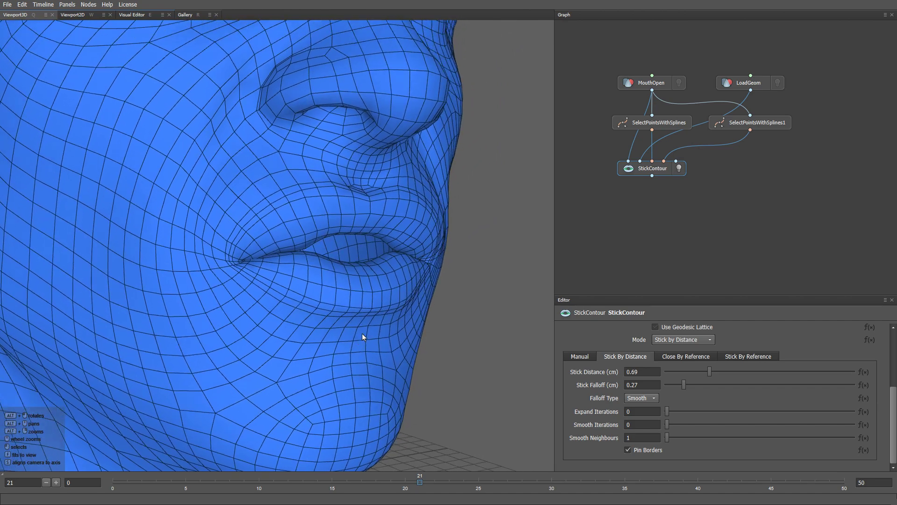
pyautogui.moveTo(710, 370)
pyautogui.mouseDown()
pyautogui.moveTo(746, 373)
pyautogui.moveTo(682, 377)
pyautogui.moveTo(717, 376)
pyautogui.moveTo(696, 375)
pyautogui.mouseUp()
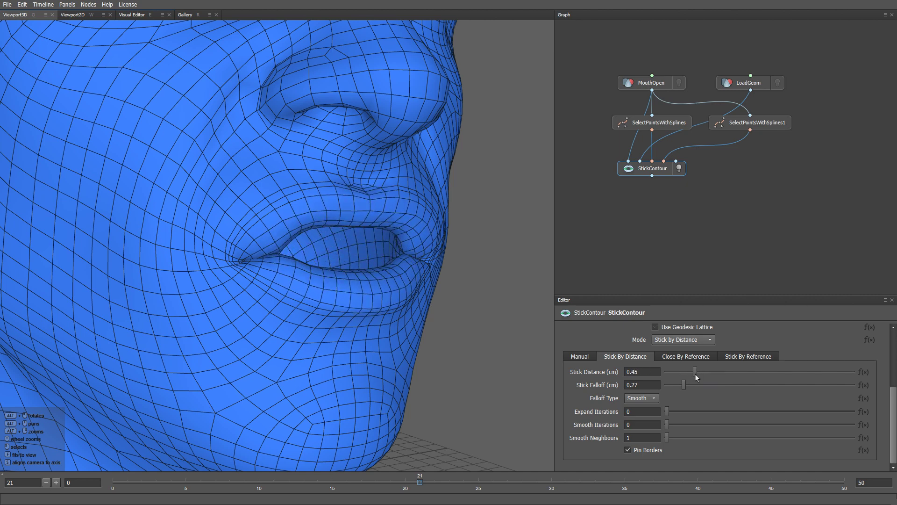
# Inspect the lip corner closely at frame 21 and raise the Stick Distance to 0.54 cm
pyautogui.keyDown('alt'); pyautogui.moveTo(380, 400); pyautogui.dragTo(372, 388); pyautogui.keyUp('alt')
pyautogui.keyDown('alt'); pyautogui.moveTo(373, 387); pyautogui.dragTo(373, 362, button='right'); pyautogui.keyUp('alt')
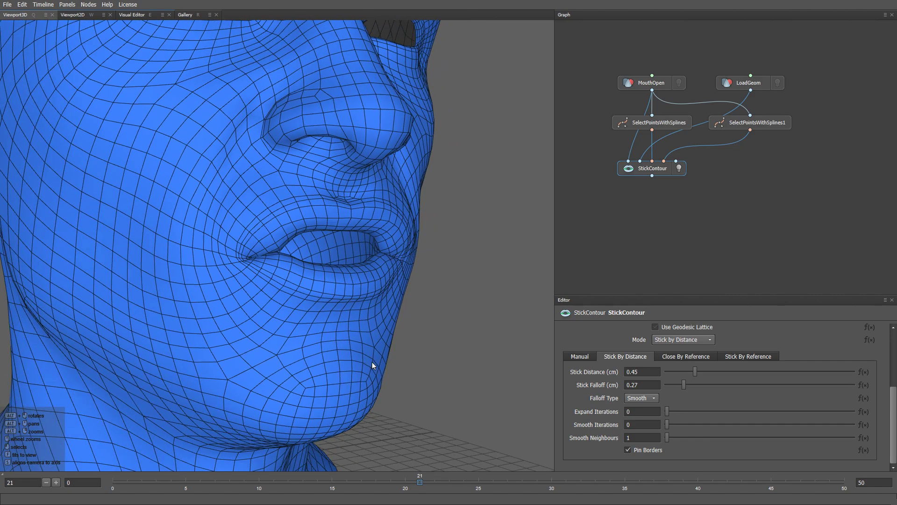
pyautogui.keyDown('alt'); pyautogui.moveTo(372, 362); pyautogui.dragTo(424, 343); pyautogui.keyUp('alt')
pyautogui.keyDown('alt'); pyautogui.moveTo(424, 342); pyautogui.dragTo(486, 337, button='right'); pyautogui.keyUp('alt')
pyautogui.keyDown('alt'); pyautogui.moveTo(485, 336); pyautogui.dragTo(434, 363); pyautogui.keyUp('alt')
pyautogui.keyDown('alt'); pyautogui.moveTo(434, 363); pyautogui.dragTo(429, 365, button='right'); pyautogui.keyUp('alt')
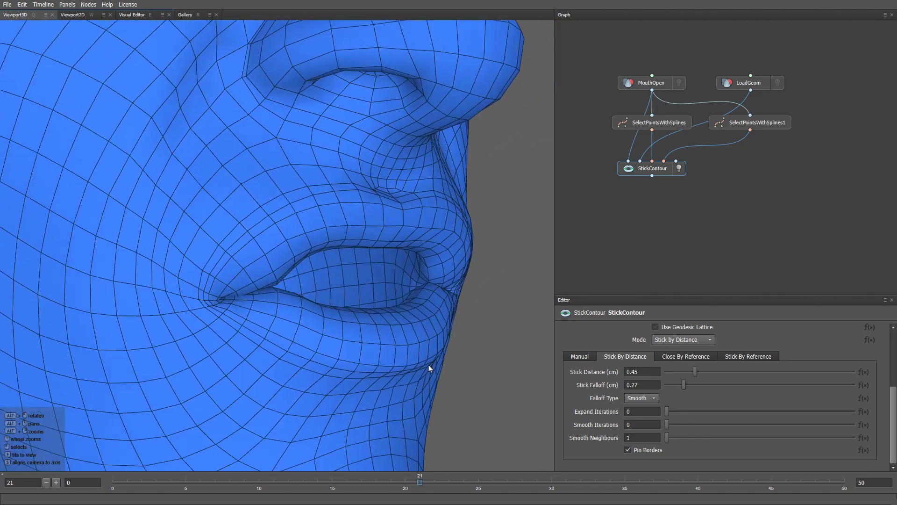
pyautogui.keyDown('alt'); pyautogui.moveTo(429, 365); pyautogui.dragTo(413, 340, button='middle'); pyautogui.keyUp('alt')
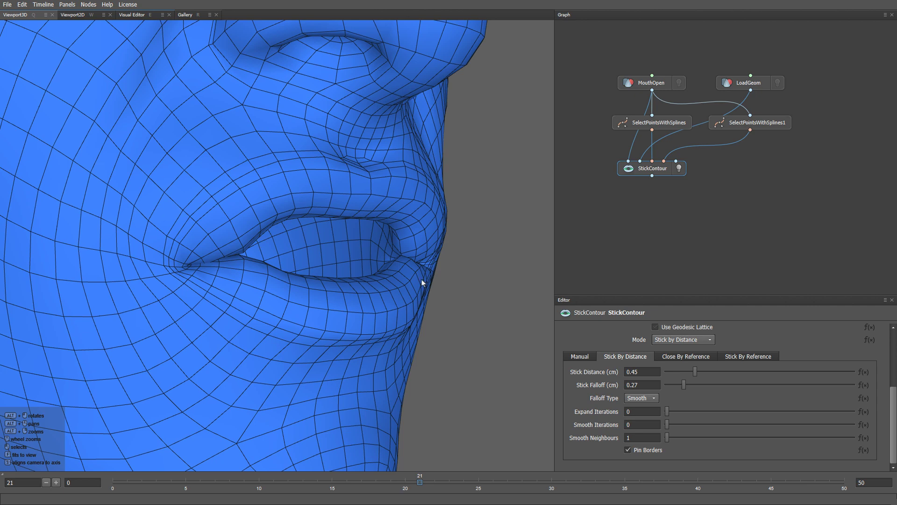
pyautogui.moveTo(694, 369)
pyautogui.mouseDown()
pyautogui.moveTo(746, 371)
pyautogui.moveTo(674, 374)
pyautogui.moveTo(701, 376)
pyautogui.mouseUp()
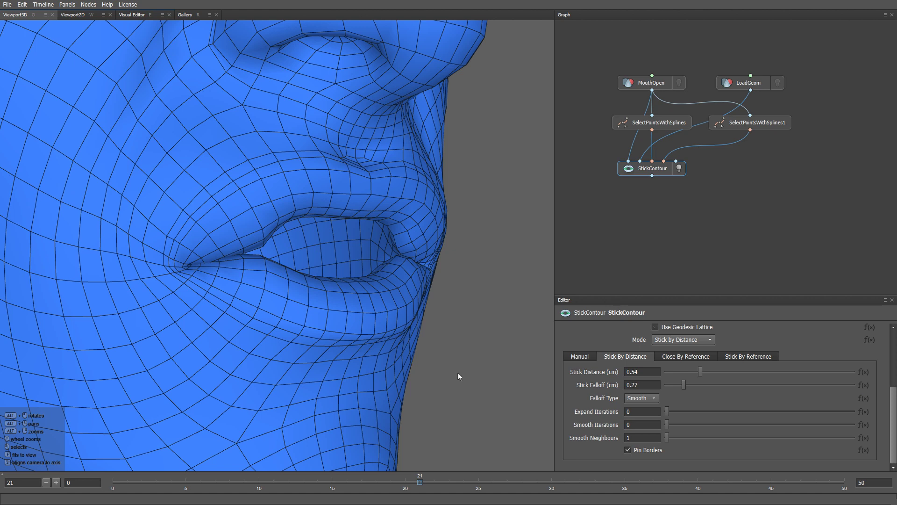
# Go to frame 27, view the lips in profile, and set the Stick Distance to 0.42 cm
pyautogui.keyDown('alt'); pyautogui.moveTo(458, 372); pyautogui.dragTo(462, 283, button='right'); pyautogui.keyUp('alt')
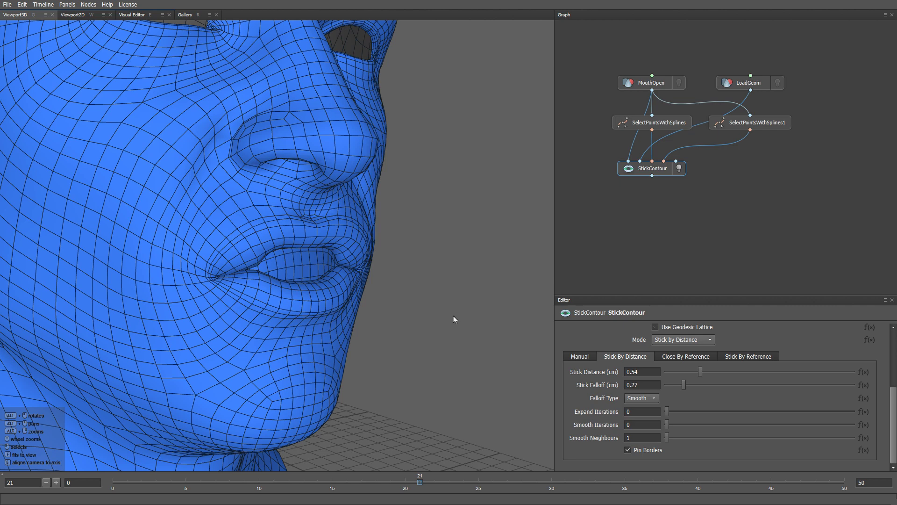
pyautogui.click(511, 480)
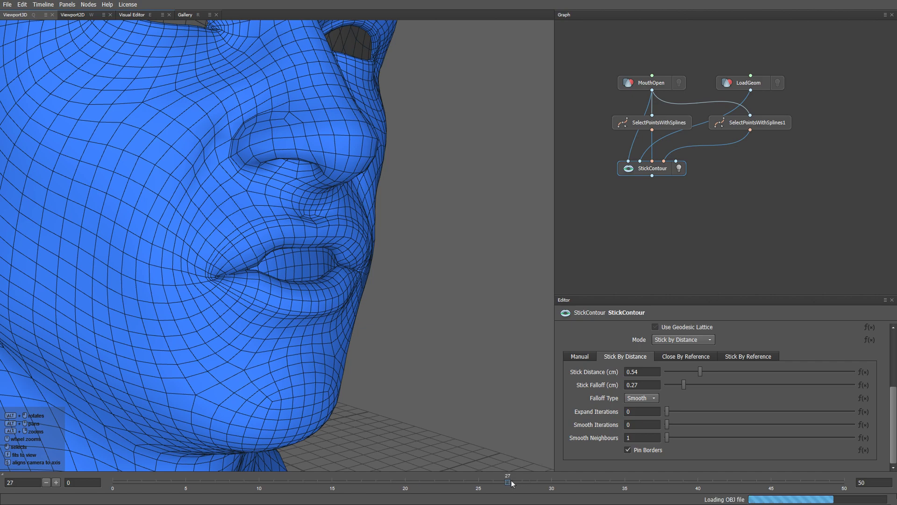
pyautogui.keyDown('alt'); pyautogui.moveTo(424, 361); pyautogui.dragTo(487, 352); pyautogui.keyUp('alt')
pyautogui.keyDown('alt'); pyautogui.moveTo(488, 352); pyautogui.dragTo(382, 368, button='middle'); pyautogui.keyUp('alt')
pyautogui.keyDown('alt'); pyautogui.moveTo(382, 369); pyautogui.dragTo(414, 311); pyautogui.keyUp('alt')
pyautogui.keyDown('alt'); pyautogui.moveTo(414, 311); pyautogui.dragTo(418, 365, button='right'); pyautogui.keyUp('alt')
pyautogui.keyDown('alt'); pyautogui.moveTo(419, 365); pyautogui.dragTo(394, 337, button='middle'); pyautogui.keyUp('alt')
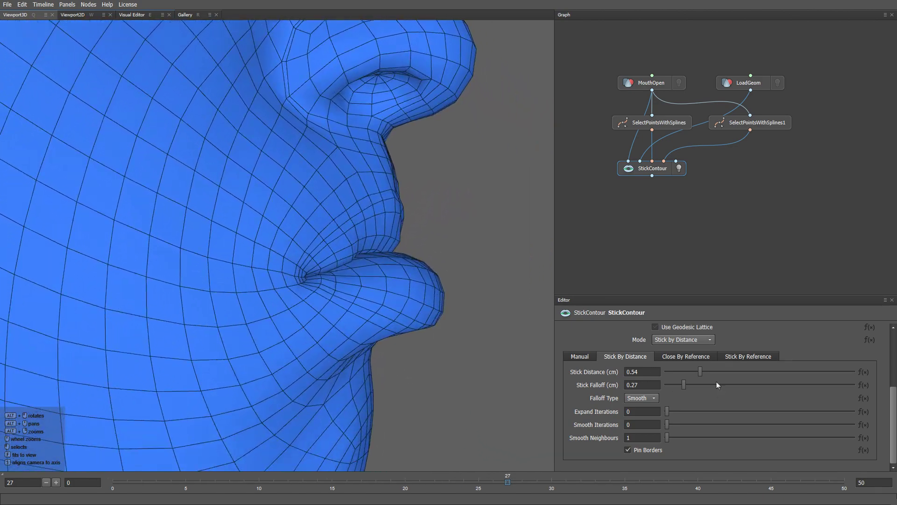
pyautogui.moveTo(690, 370); pyautogui.dragTo(635, 372)
pyautogui.moveTo(709, 367)
pyautogui.mouseDown()
pyautogui.moveTo(747, 365)
pyautogui.moveTo(693, 366)
pyautogui.mouseUp()
# Examine the lip contours in the Visual Editor at frames 27 and 28
pyautogui.press('e')
pyautogui.keyDown('alt'); pyautogui.moveTo(476, 220); pyautogui.dragTo(443, 310); pyautogui.keyUp('alt')
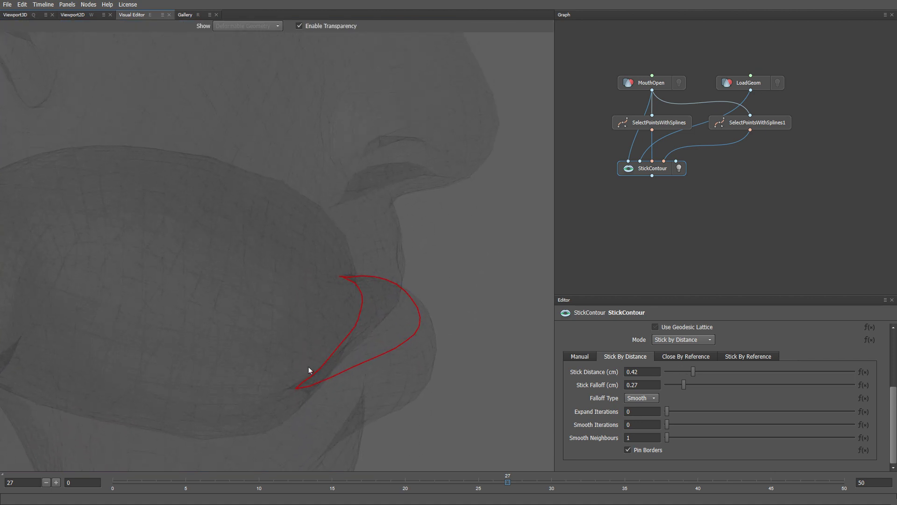
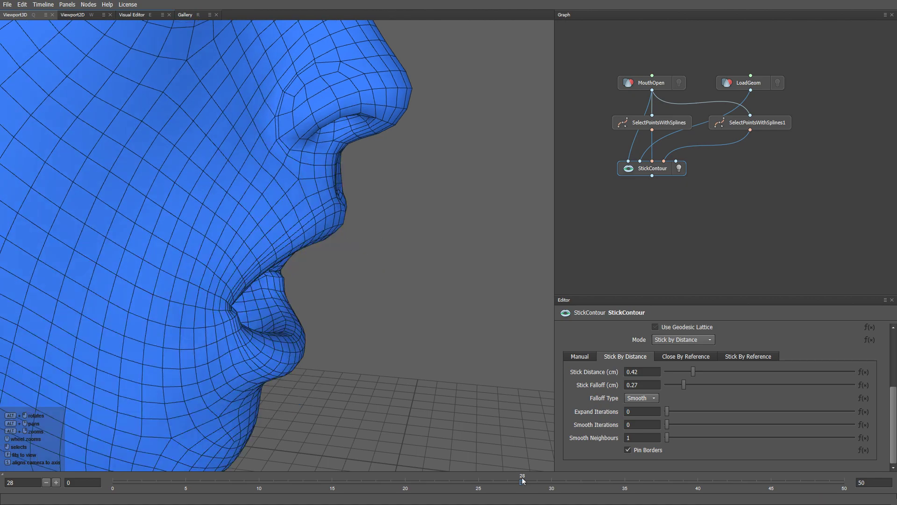
pyautogui.keyDown('alt'); pyautogui.moveTo(470, 401); pyautogui.dragTo(431, 350); pyautogui.keyUp('alt')
pyautogui.press('e')
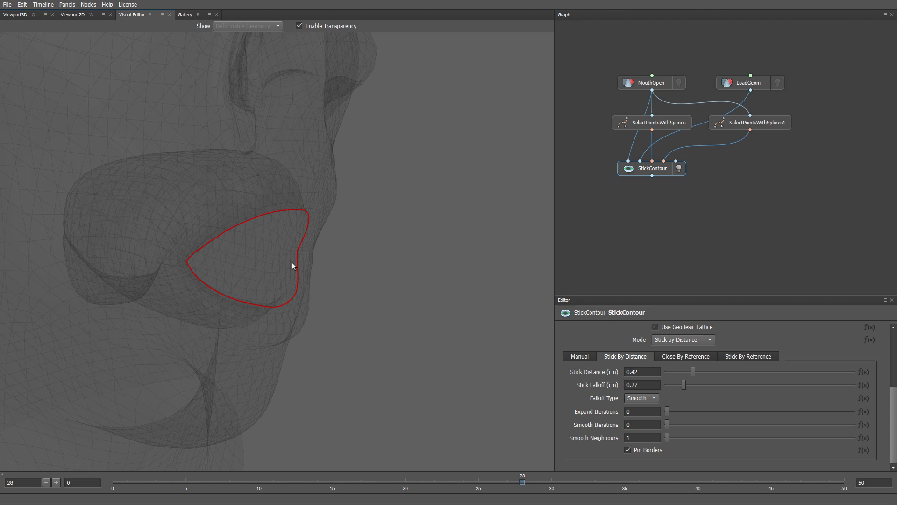
# Change StickContour's Contour Type to Offset Trace and view the offset contours from the side
pyautogui.scroll(4, 840, 397)
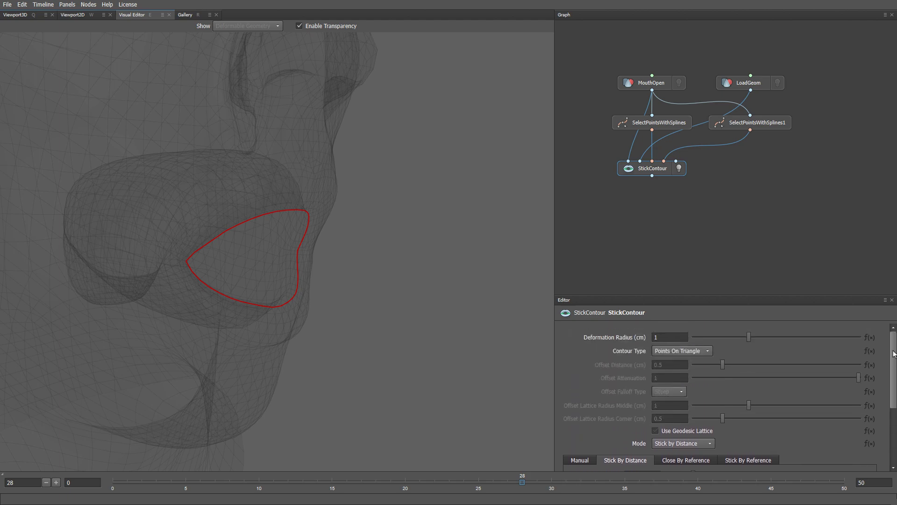
pyautogui.click(663, 352)
pyautogui.click(671, 371)
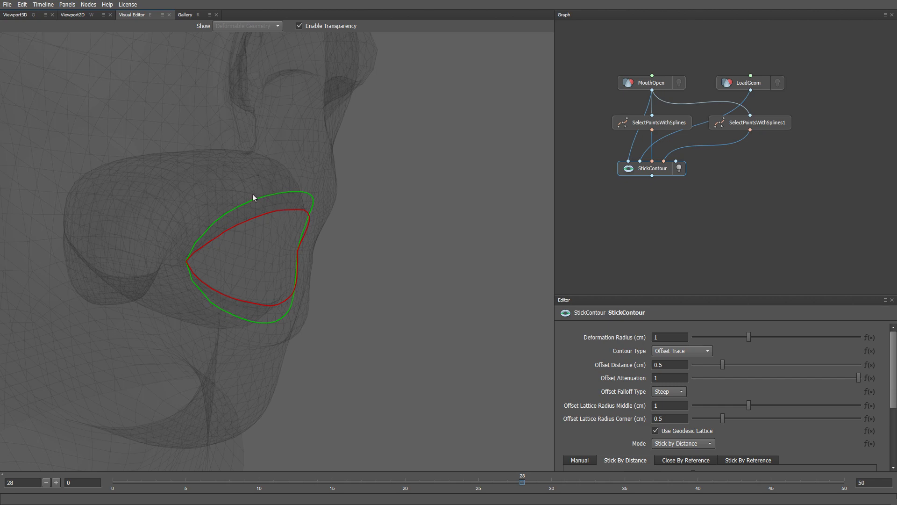
pyautogui.moveTo(254, 194); pyautogui.dragTo(338, 284)
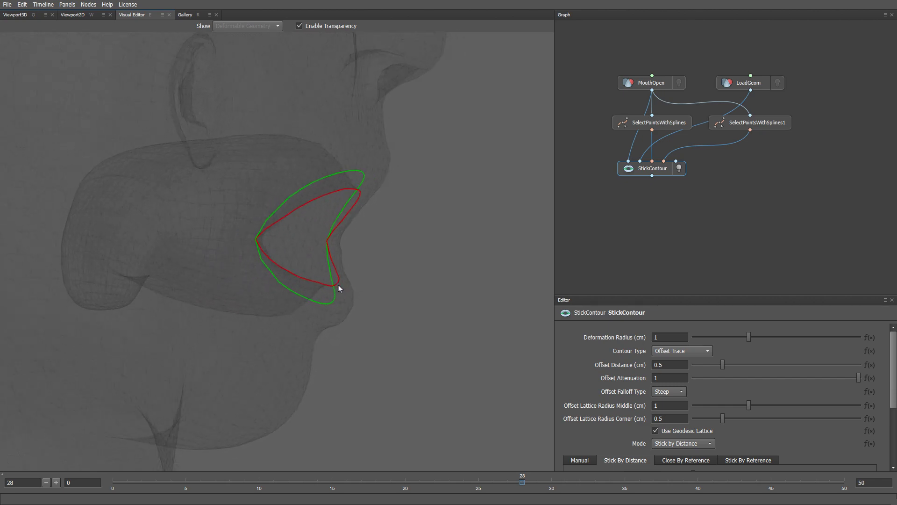
# Vary the Offset Distance to test the offset contour, and restore it to 0.5 cm
pyautogui.moveTo(723, 364)
pyautogui.mouseDown()
pyautogui.moveTo(769, 361)
pyautogui.moveTo(705, 364)
pyautogui.moveTo(773, 361)
pyautogui.moveTo(730, 365)
pyautogui.mouseUp()
pyautogui.press('BackSpace')
pyautogui.press('BackSpace')
pyautogui.press('BackSpace')
pyautogui.press('BackSpace')
pyautogui.press('BackSpace')
pyautogui.press('BackSpace')
pyautogui.write('5')
pyautogui.press('Return')
# Return to frame 27 and examine the traced and offset lip contours from several angles
pyautogui.moveTo(503, 277); pyautogui.dragTo(435, 302)
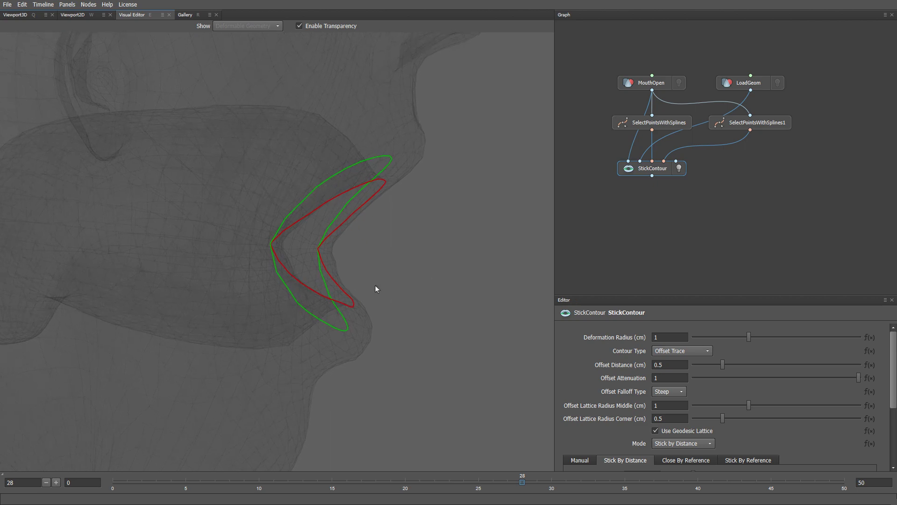
pyautogui.click(506, 476)
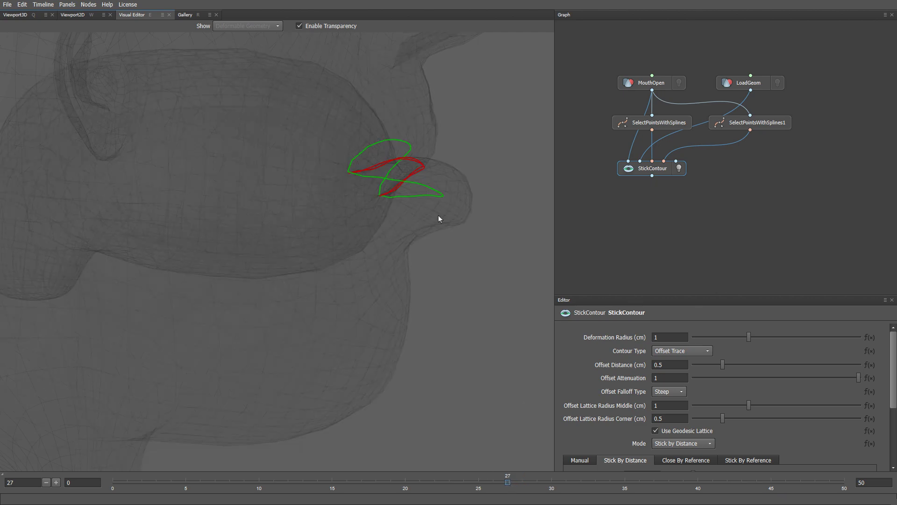
pyautogui.moveTo(438, 215); pyautogui.dragTo(365, 250)
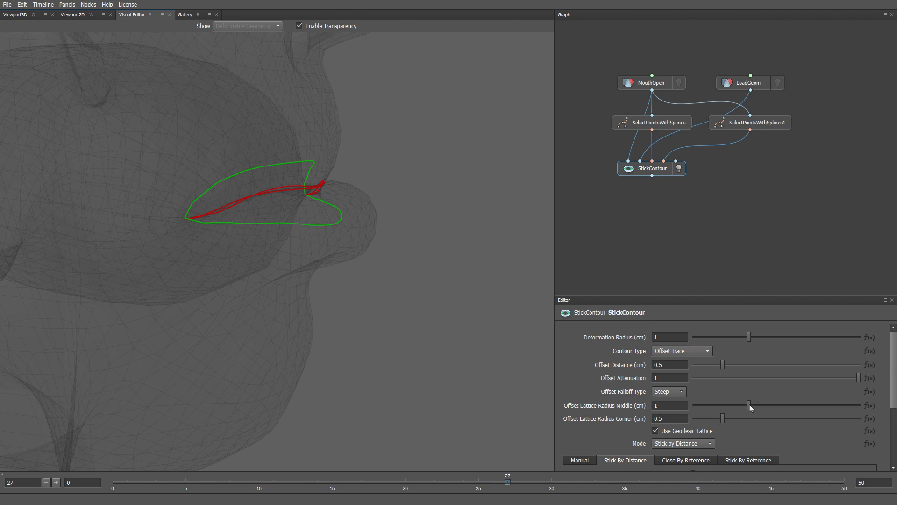
# Try an Offset Lattice Radius of 1.05 cm for Middle and 0.87 cm for Corner, restoring them to 1 and 0.5 cm
pyautogui.moveTo(750, 407)
pyautogui.mouseDown()
pyautogui.moveTo(823, 405)
pyautogui.moveTo(764, 402)
pyautogui.moveTo(748, 419)
pyautogui.moveTo(799, 416)
pyautogui.moveTo(722, 417)
pyautogui.moveTo(764, 414)
pyautogui.moveTo(743, 418)
pyautogui.mouseUp()
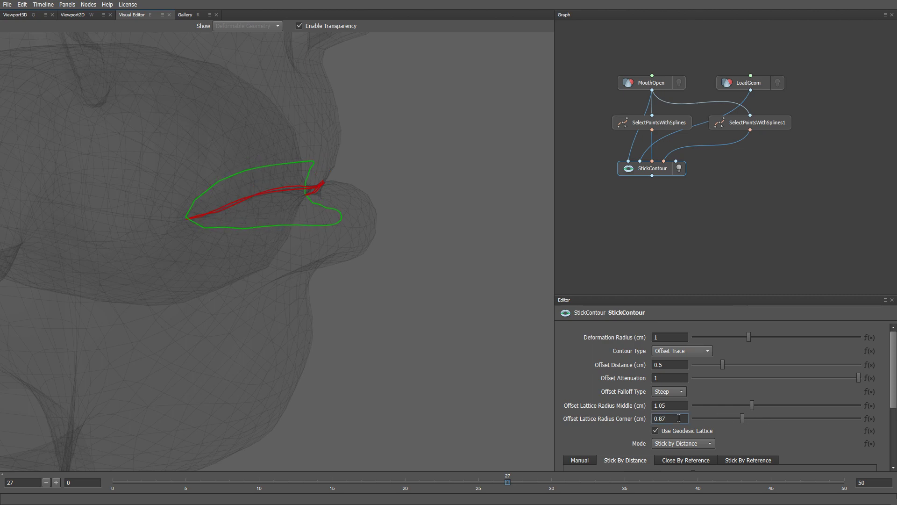
pyautogui.press('BackSpace')
pyautogui.press('BackSpace')
pyautogui.write('5')
pyautogui.press('Return')
pyautogui.press('BackSpace')
pyautogui.press('BackSpace')
pyautogui.press('BackSpace')
pyautogui.press('Return')
# Switch the Contour Type to Points On Triangle to compare the lip contours, and set it back to Offset Trace
pyautogui.click(679, 351)
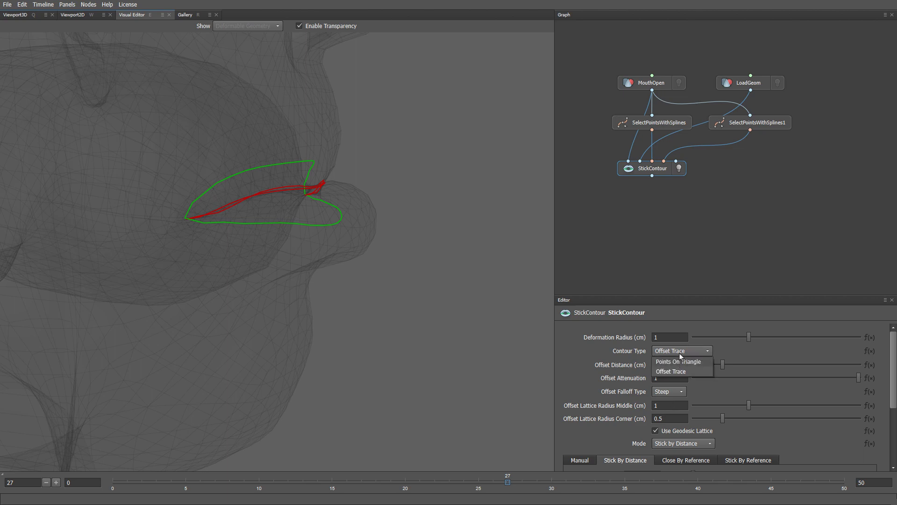
pyautogui.click(681, 363)
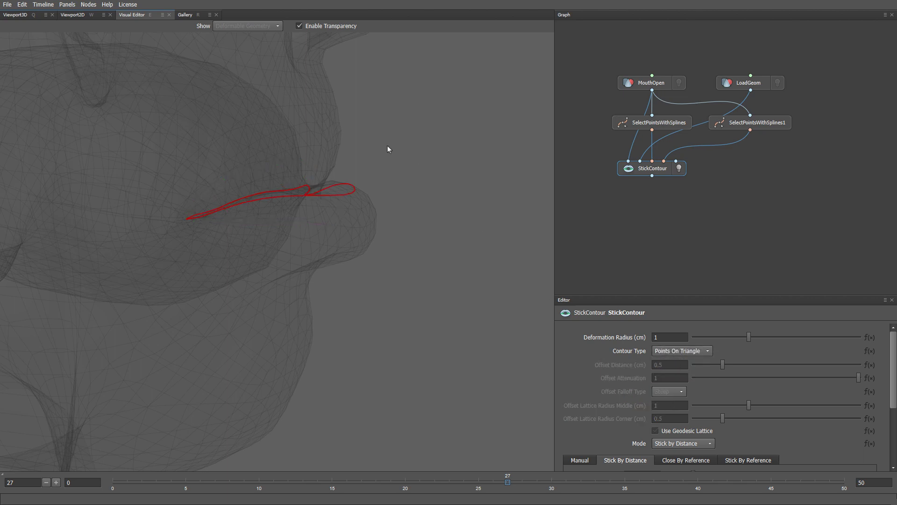
pyautogui.moveTo(388, 146); pyautogui.dragTo(380, 203)
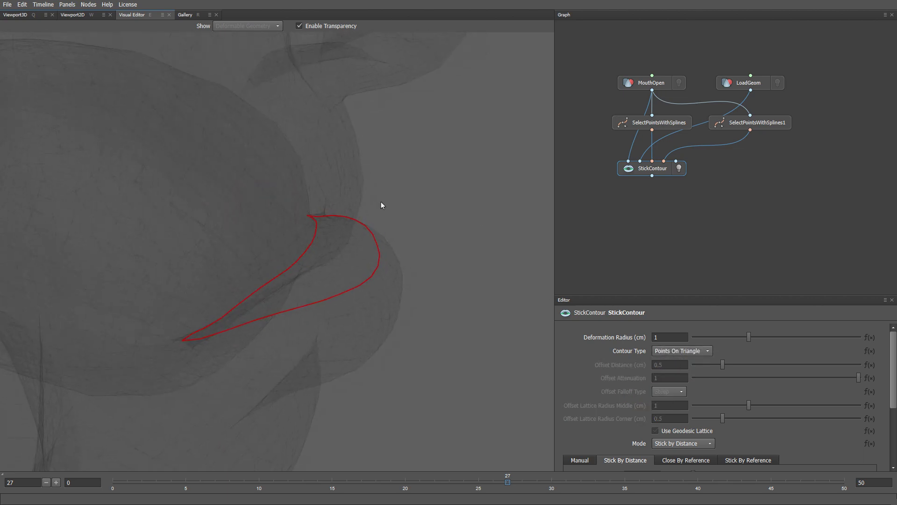
pyautogui.click(678, 352)
pyautogui.click(677, 373)
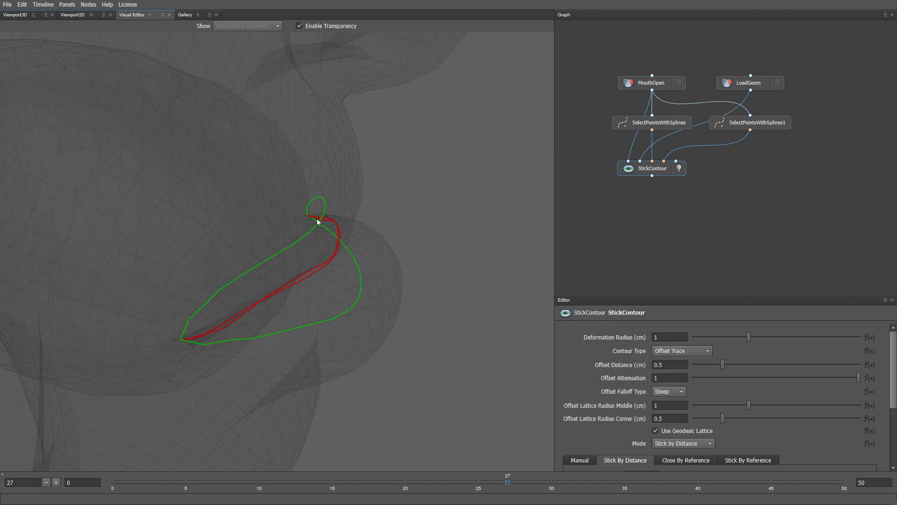
# Show the StickContour result in the 3D viewport and examine the closed lips from the side
pyautogui.press('q')
pyautogui.scroll(-1, 307, 324)
pyautogui.keyDown('alt'); pyautogui.moveTo(307, 323); pyautogui.dragTo(310, 288); pyautogui.keyUp('alt')
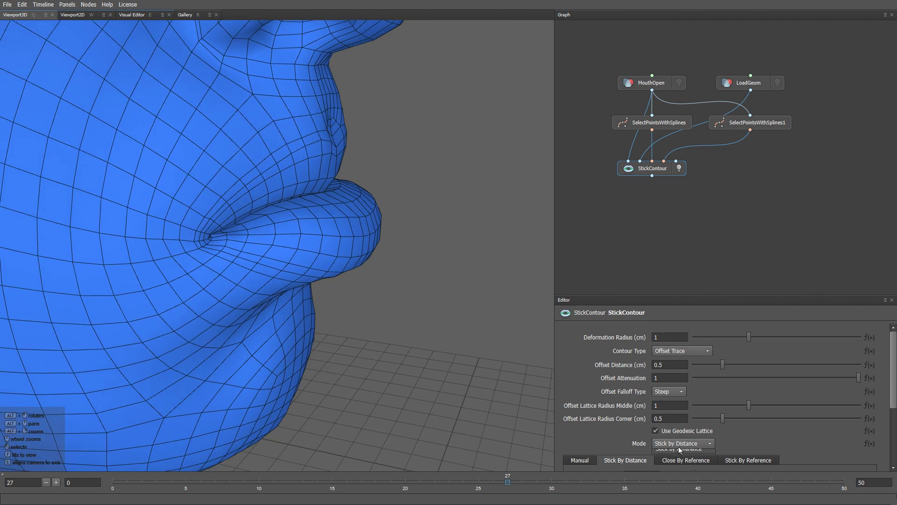
# Set StickContour's Mode to Manual and try the Points On Triangle contour type on the closed lips, restoring Offset Trace
pyautogui.click(679, 445)
pyautogui.click(683, 453)
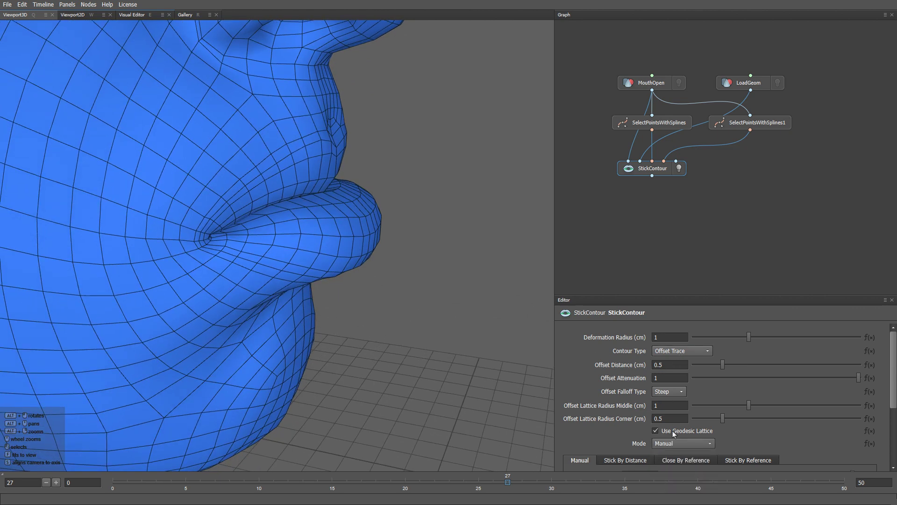
pyautogui.click(669, 348)
pyautogui.click(671, 361)
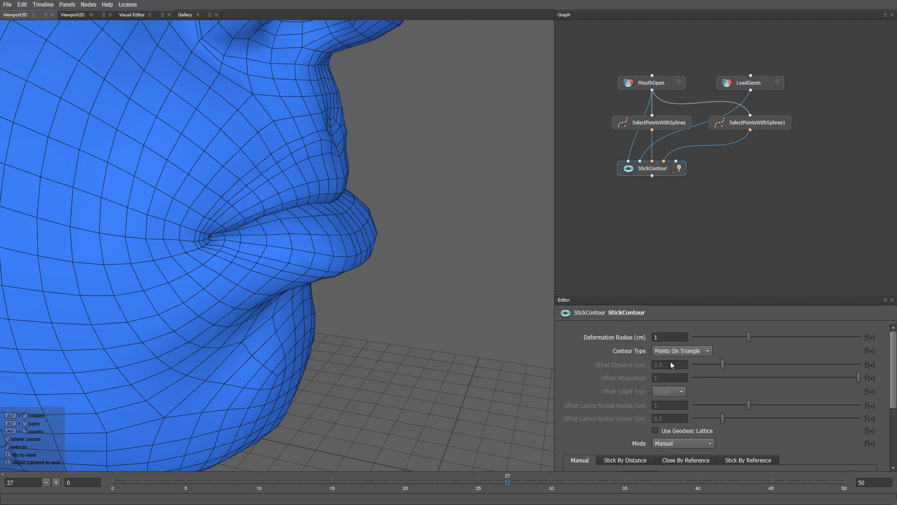
pyautogui.click(669, 354)
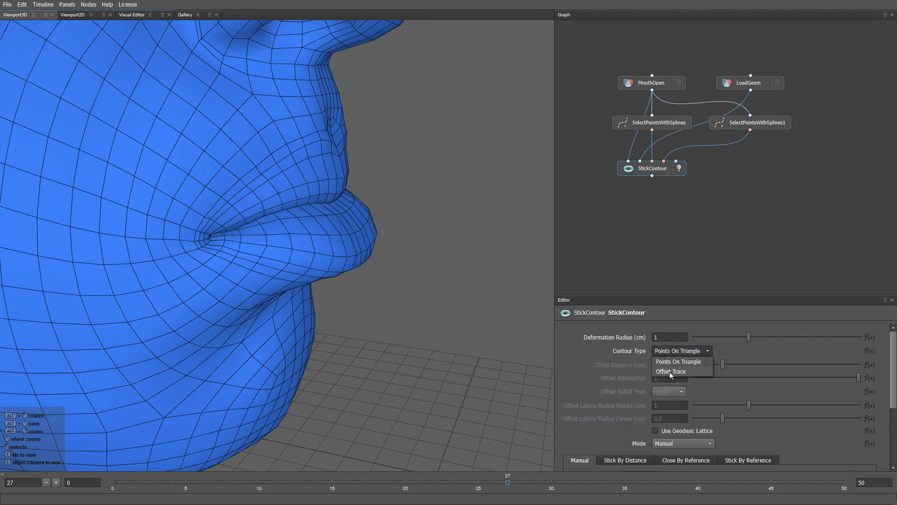
pyautogui.click(672, 371)
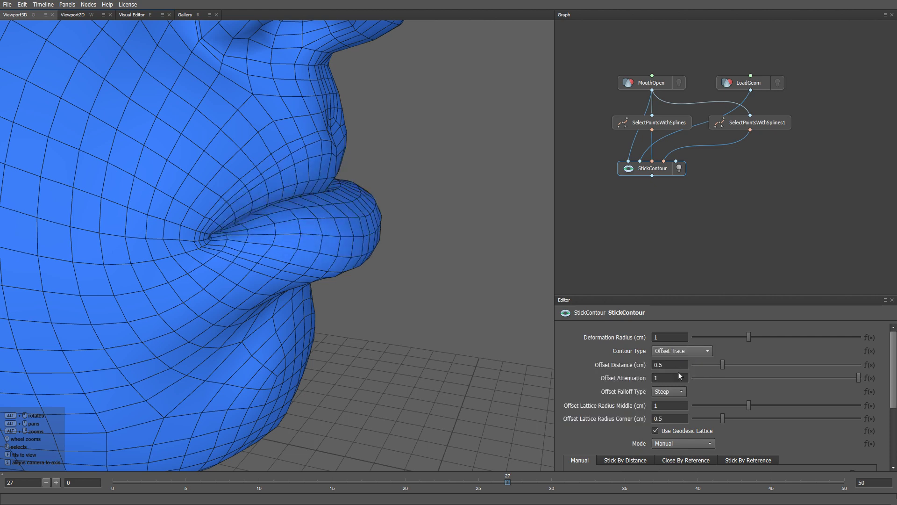
pyautogui.keyDown('alt'); pyautogui.moveTo(454, 319); pyautogui.dragTo(441, 360); pyautogui.keyUp('alt')
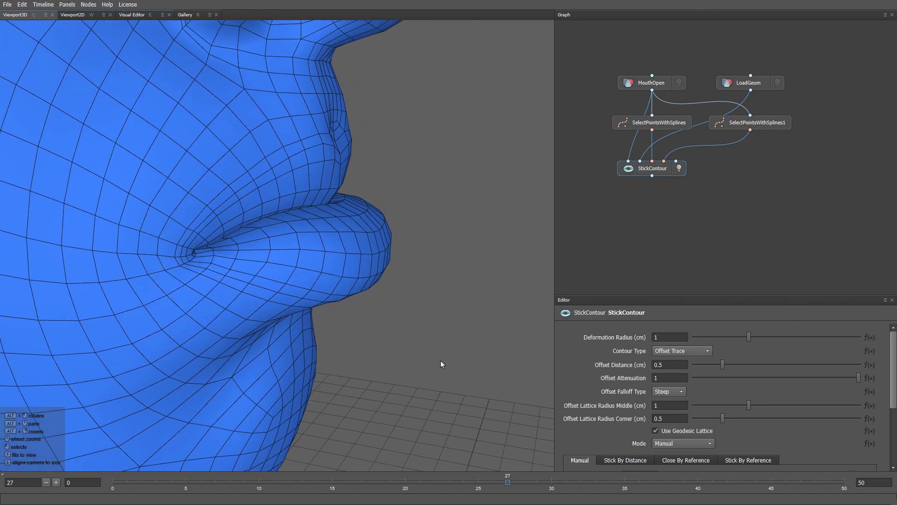
# Compare the Points On Triangle and Offset Trace lip contours at frame 22 in the Visual Editor, ending on Offset Trace
pyautogui.press('e')
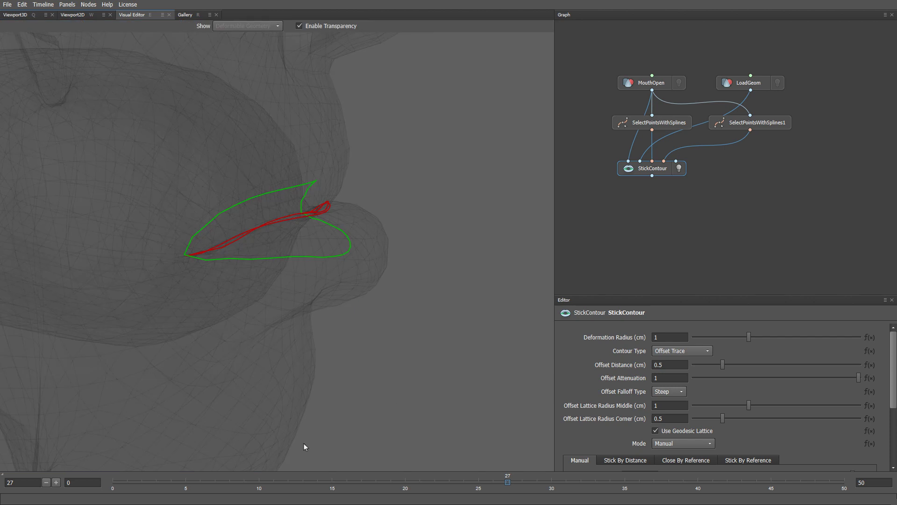
pyautogui.click(429, 484)
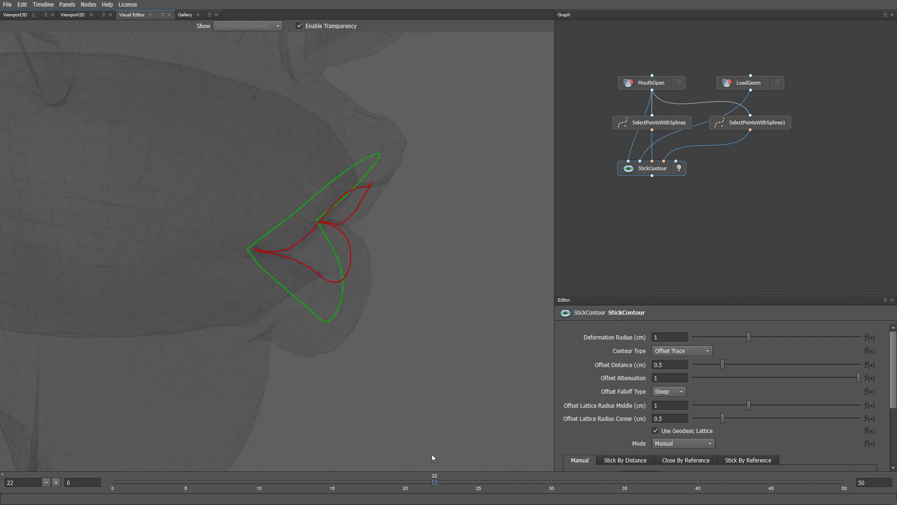
pyautogui.keyDown('alt'); pyautogui.moveTo(432, 457); pyautogui.dragTo(367, 351); pyautogui.keyUp('alt')
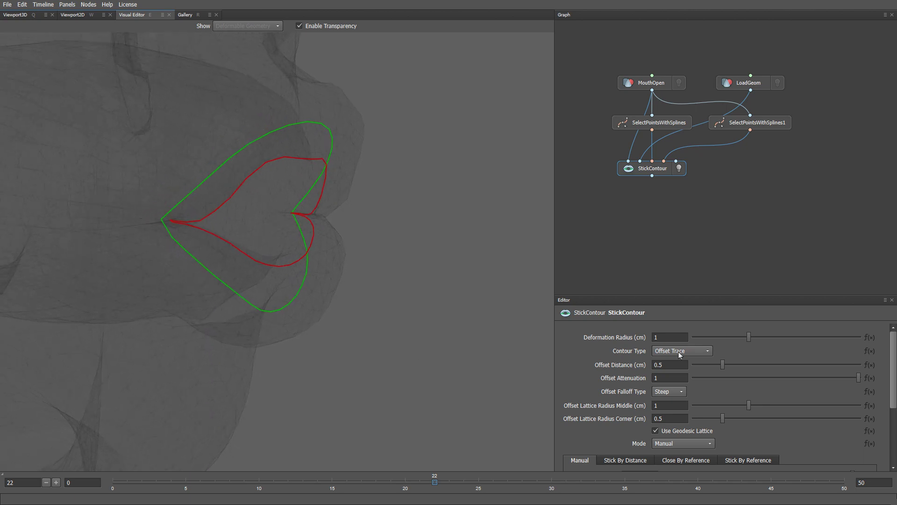
pyautogui.click(680, 354)
pyautogui.click(683, 362)
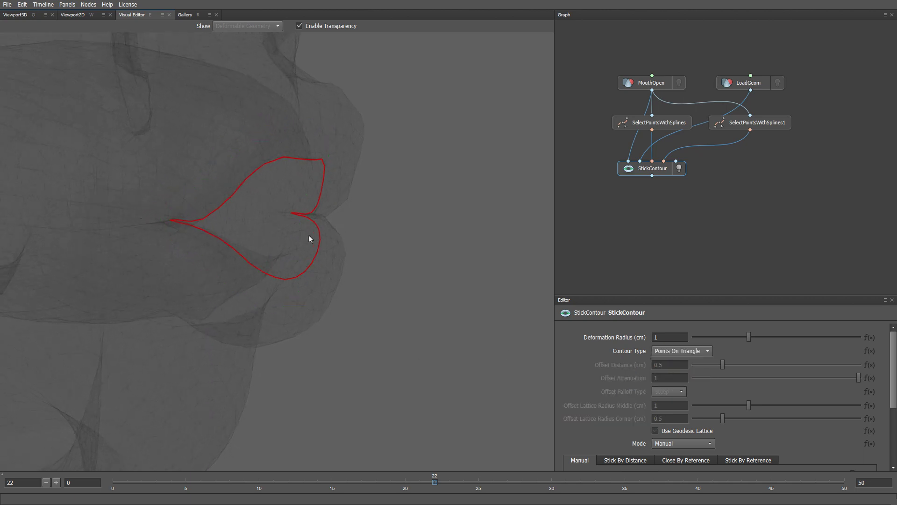
pyautogui.keyDown('alt'); pyautogui.moveTo(297, 173); pyautogui.dragTo(303, 174); pyautogui.keyUp('alt')
pyautogui.click(663, 349)
pyautogui.click(666, 370)
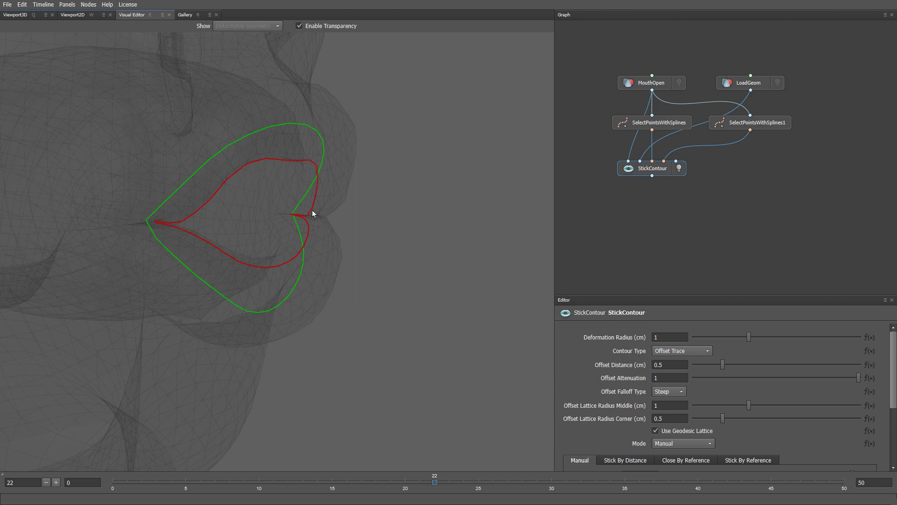
# Set the StickContour Mode to Stick by Distance with Stick Distance 0.69 cm and Stick Falloff 0.51 cm, showing the result in the 3D viewport
pyautogui.press('q')
pyautogui.keyDown('alt'); pyautogui.moveTo(225, 267); pyautogui.dragTo(234, 190); pyautogui.keyUp('alt')
pyautogui.click(682, 443)
pyautogui.click(675, 463)
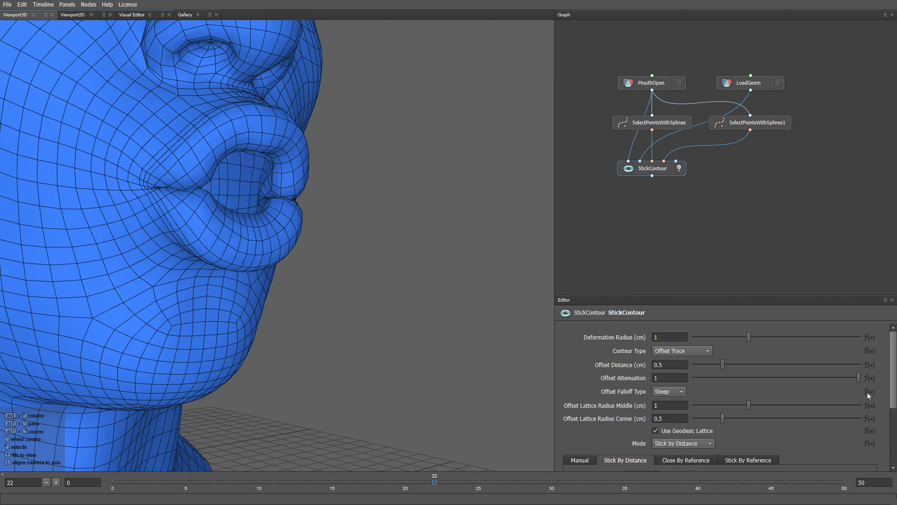
pyautogui.scroll(-3, 893, 383)
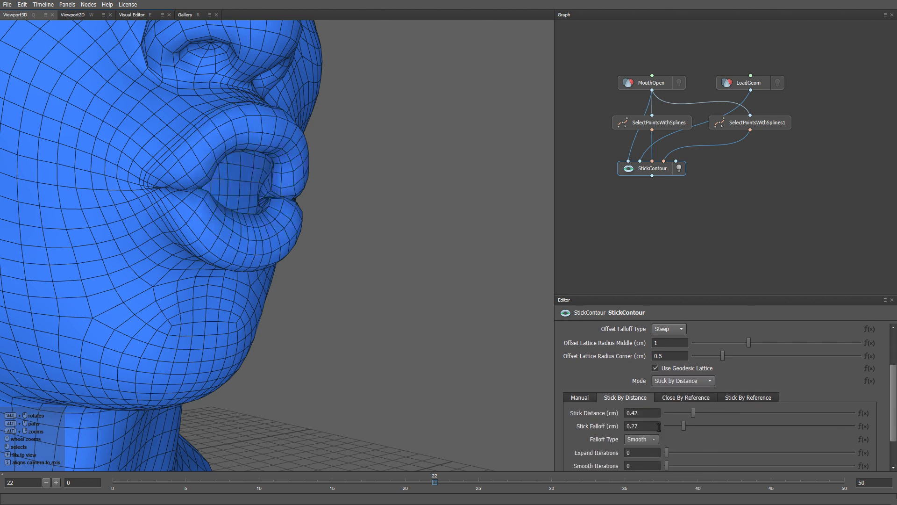
pyautogui.moveTo(694, 412)
pyautogui.mouseDown()
pyautogui.moveTo(706, 425)
pyautogui.moveTo(736, 413)
pyautogui.moveTo(650, 419)
pyautogui.moveTo(743, 413)
pyautogui.moveTo(700, 426)
pyautogui.mouseUp()
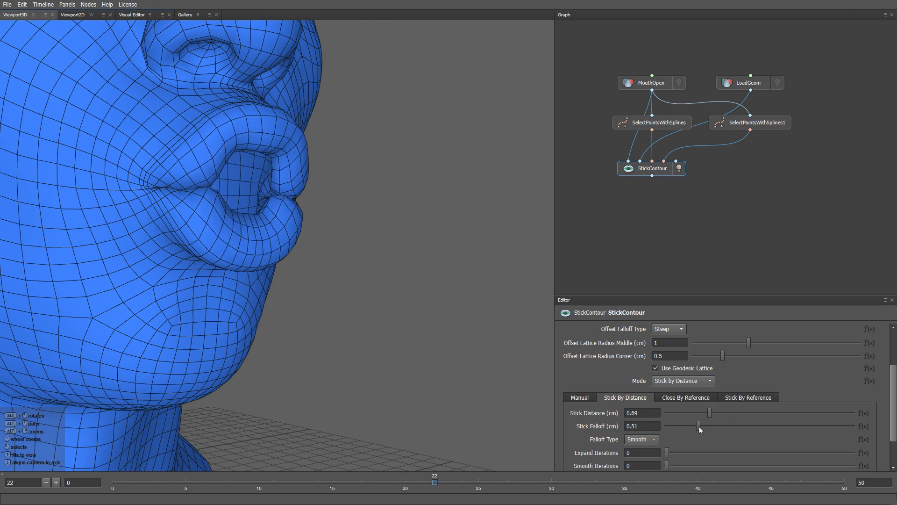
pyautogui.keyDown('alt'); pyautogui.moveTo(430, 353); pyautogui.dragTo(385, 334); pyautogui.keyUp('alt')
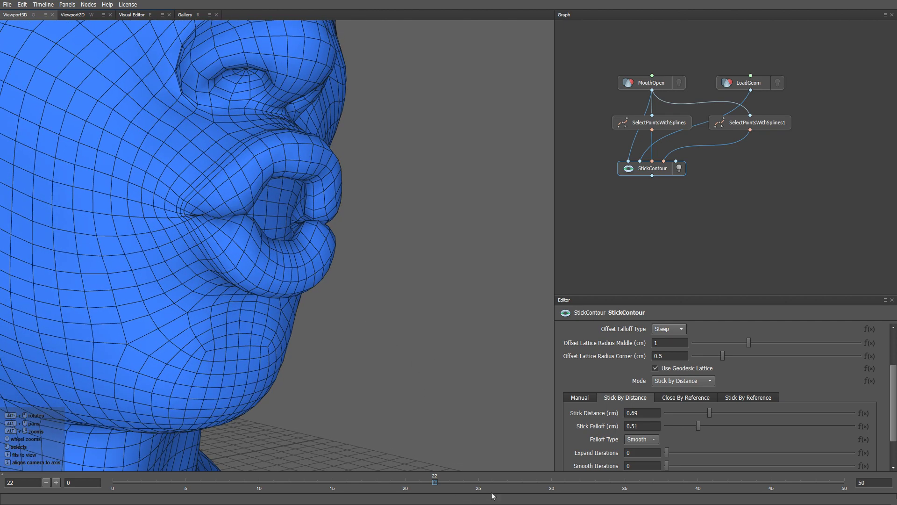
# Go to frame 31 and display the LoadGeom geometry to examine its lips up close from the front
pyautogui.click(562, 481)
pyautogui.moveTo(318, 312)
pyautogui.keyDown('alt'); pyautogui.mouseDown()
pyautogui.moveTo(270, 304)
pyautogui.moveTo(310, 320)
pyautogui.mouseUp(); pyautogui.keyUp('alt')
pyautogui.keyDown('alt'); pyautogui.moveTo(140, 141); pyautogui.dragTo(231, 208, button='right'); pyautogui.keyUp('alt')
pyautogui.keyDown('alt'); pyautogui.moveTo(231, 208); pyautogui.dragTo(295, 231, button='middle'); pyautogui.keyUp('alt')
pyautogui.keyDown('alt'); pyautogui.moveTo(295, 232); pyautogui.dragTo(276, 229); pyautogui.keyUp('alt')
pyautogui.keyDown('alt'); pyautogui.moveTo(276, 229); pyautogui.dragTo(310, 242, button='middle'); pyautogui.keyUp('alt')
pyautogui.scroll(4, 310, 242)
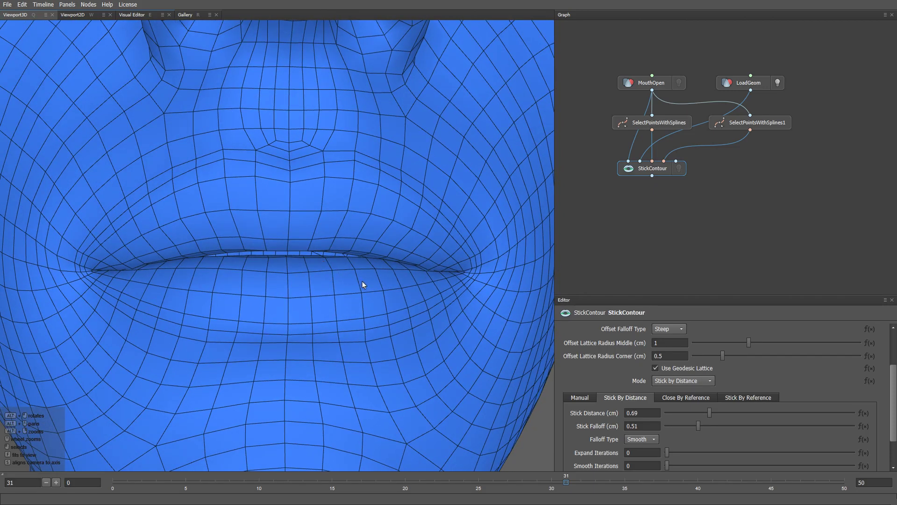
# Set the StickContour Mode to Manual and display its result in place of the LoadGeom geometry
pyautogui.click(678, 378)
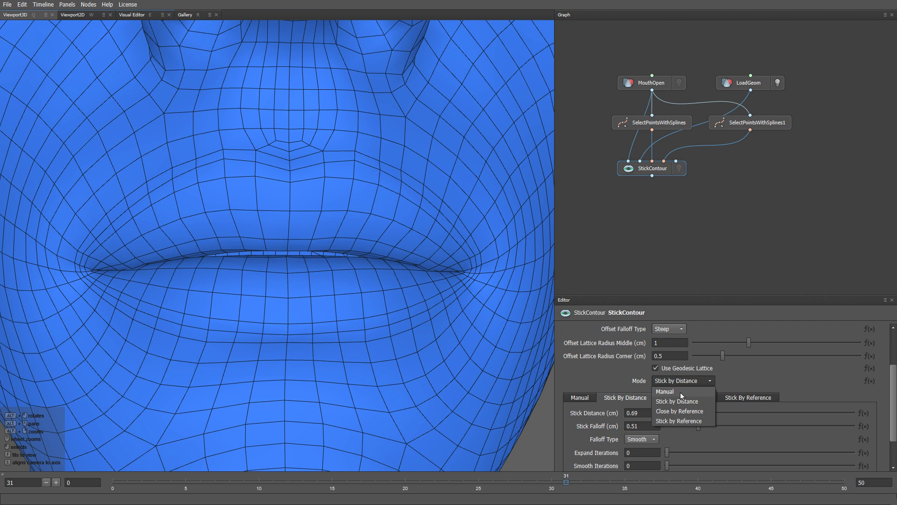
pyautogui.click(681, 392)
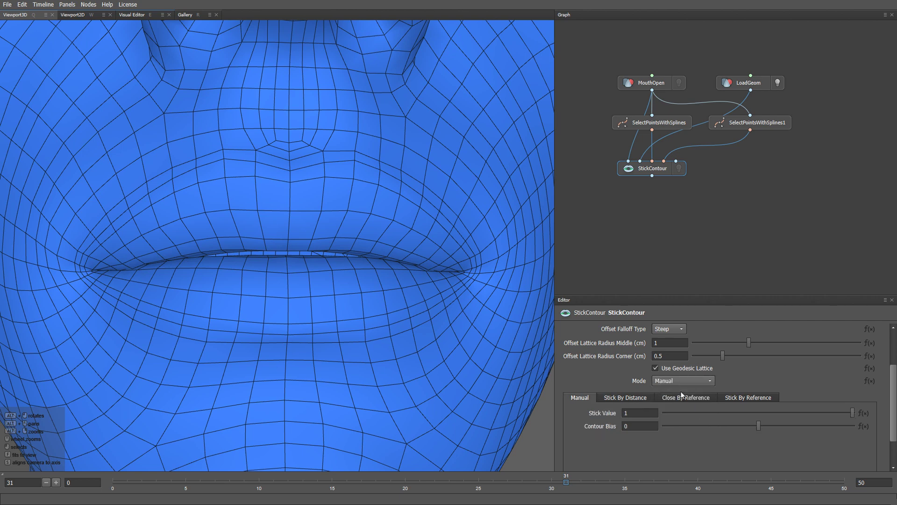
pyautogui.click(680, 169)
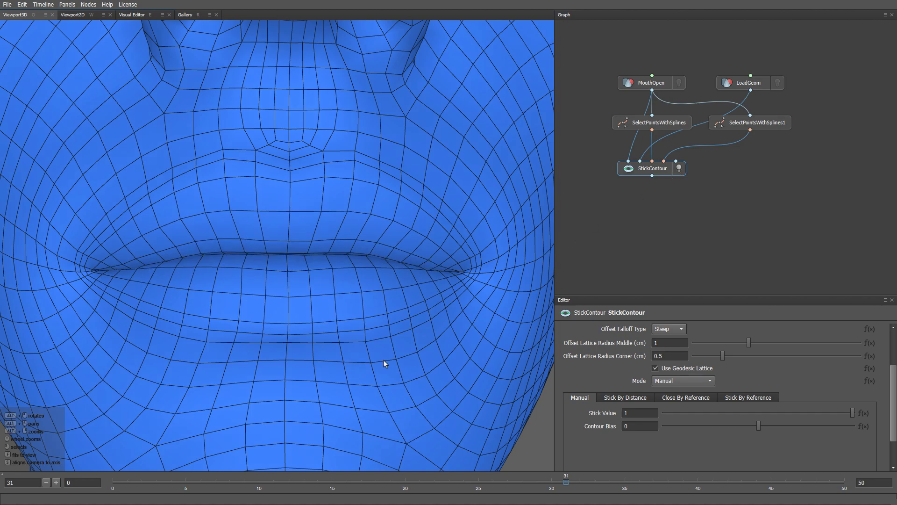
# Add a SelectPointsWithSplines node below StickContour and connect MouthOpen's geometry output to it
pyautogui.scroll(-10, 382, 356)
pyautogui.keyDown('alt'); pyautogui.moveTo(382, 125); pyautogui.dragTo(357, 203); pyautogui.keyUp('alt')
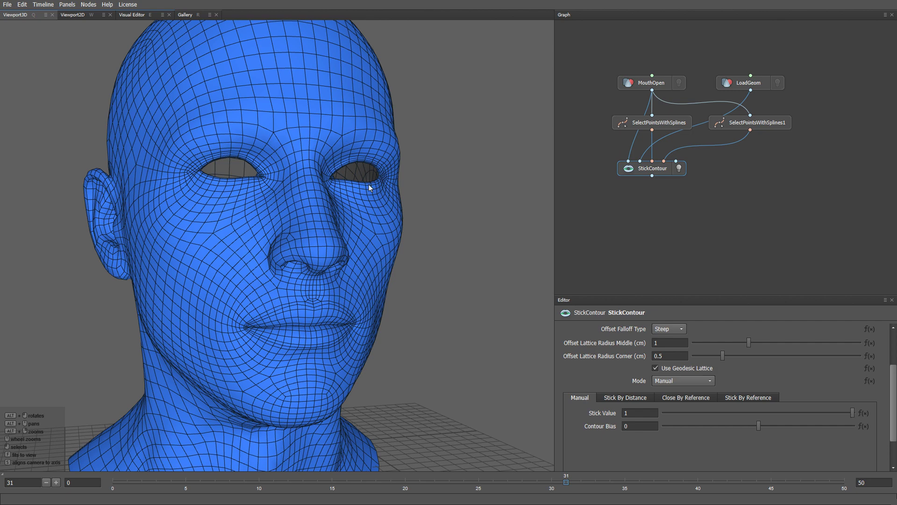
pyautogui.press('Tab')
pyautogui.write('splin')
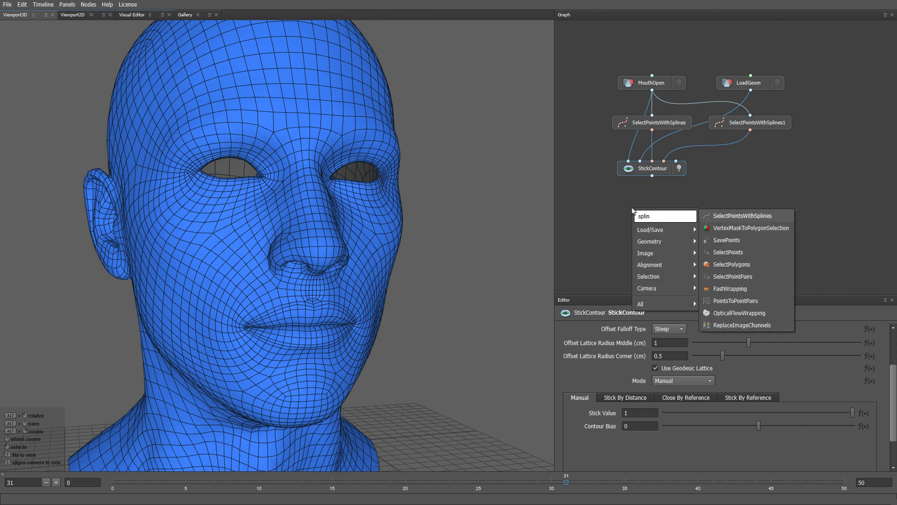
pyautogui.press('Return')
pyautogui.moveTo(634, 212); pyautogui.dragTo(653, 210)
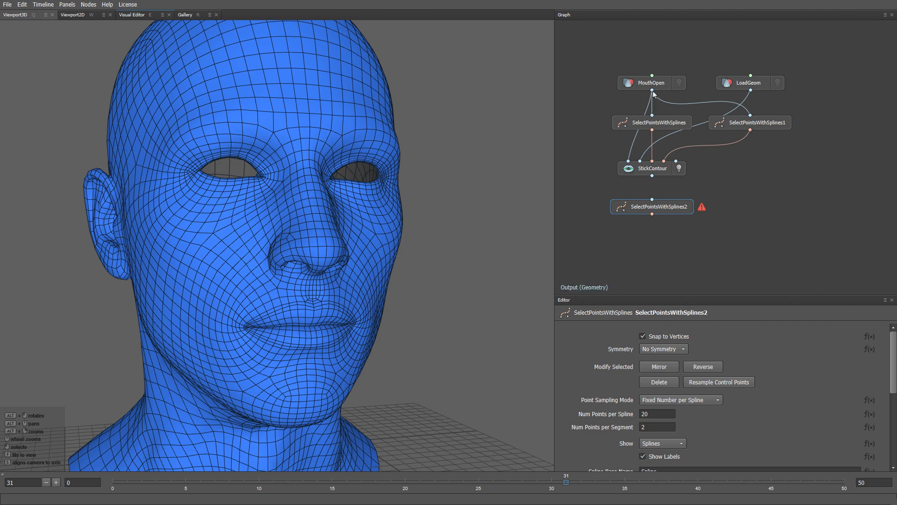
pyautogui.moveTo(652, 176); pyautogui.dragTo(657, 206)
# Draw a vertex-snapped spline along the upper eyelid edge from the outer to the inner eye corner in the Visual Editor
pyautogui.press('e')
pyautogui.keyDown('alt'); pyautogui.moveTo(163, 87); pyautogui.dragTo(178, 197, button='right'); pyautogui.keyUp('alt')
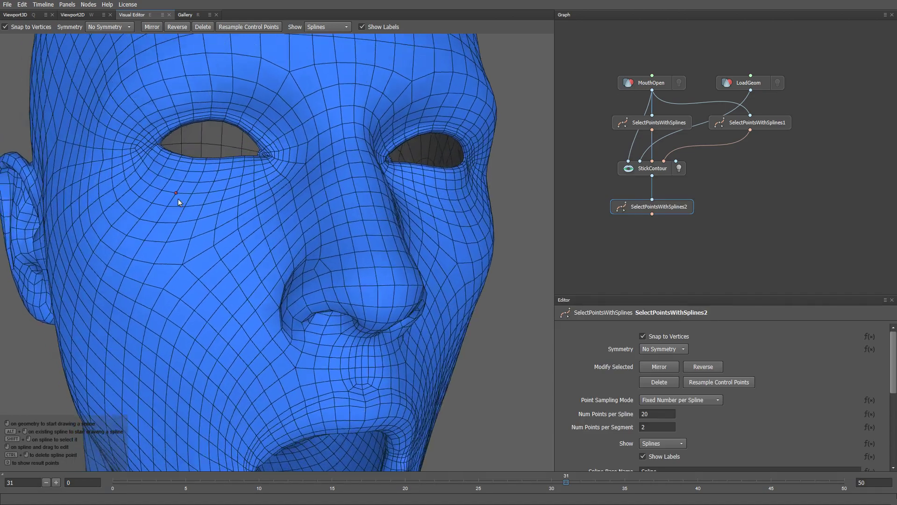
pyautogui.keyDown('alt'); pyautogui.moveTo(178, 197); pyautogui.dragTo(190, 239, button='middle'); pyautogui.keyUp('alt')
pyautogui.scroll(10, 190, 242)
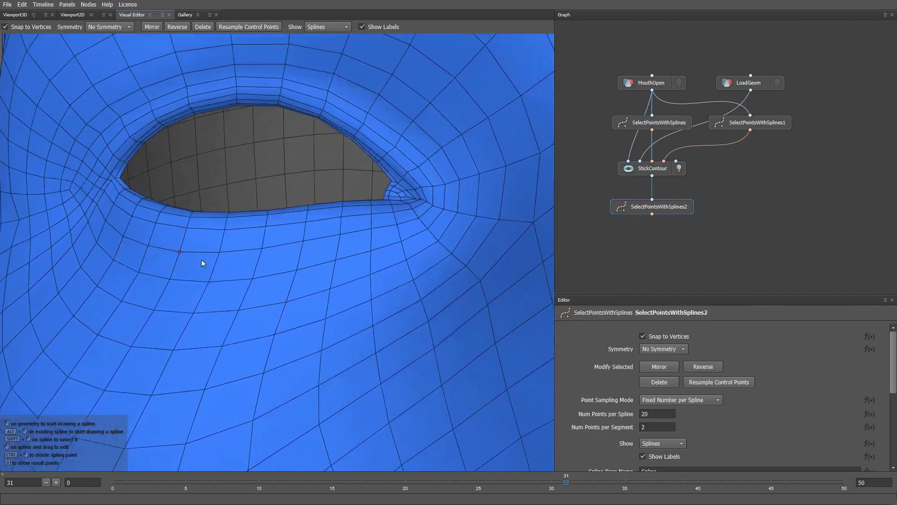
pyautogui.scroll(2, 196, 252)
pyautogui.click(117, 191)
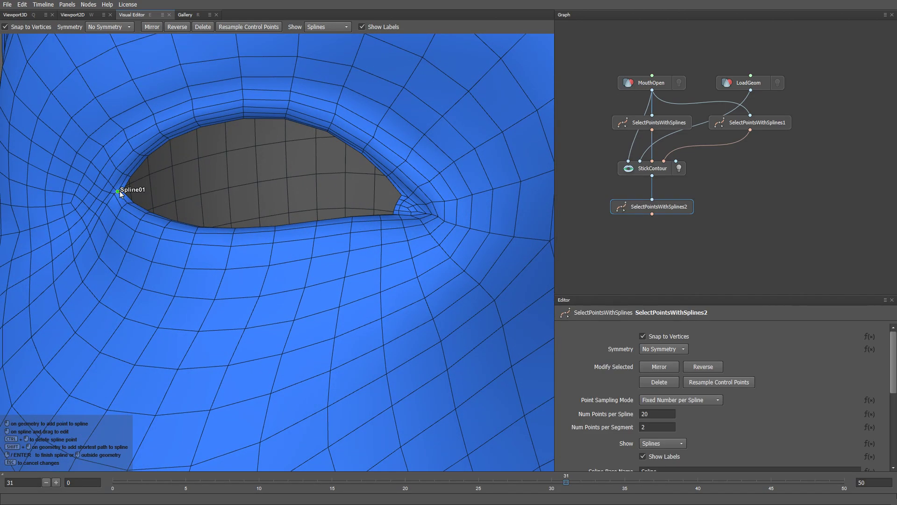
pyautogui.keyDown('shift'); pyautogui.click(200, 127); pyautogui.keyUp('shift')
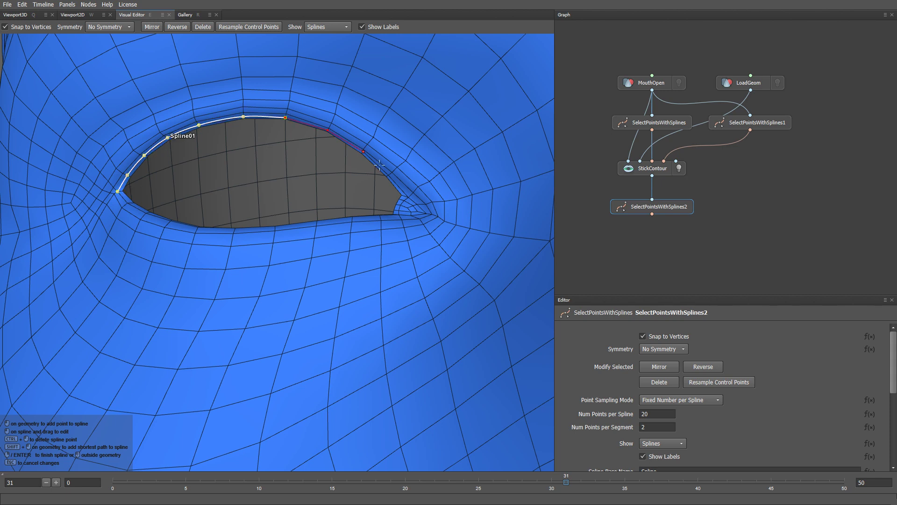
pyautogui.click(392, 177)
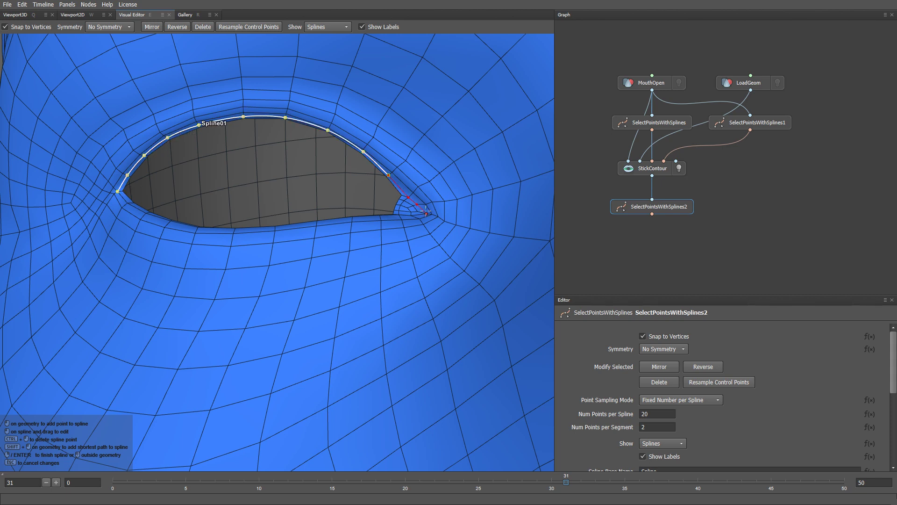
pyautogui.click(426, 213)
pyautogui.press('Return')
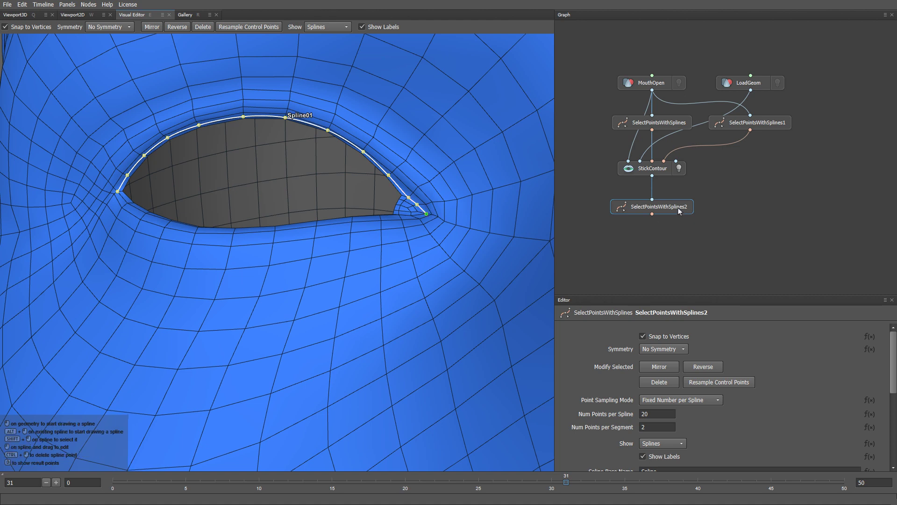
# Duplicate the upper-eyelid spline node and draw a spline along the lower eyelid edge from the outer to the inner corner
pyautogui.keyDown('alt'); pyautogui.moveTo(659, 207); pyautogui.dragTo(751, 204); pyautogui.keyUp('alt')
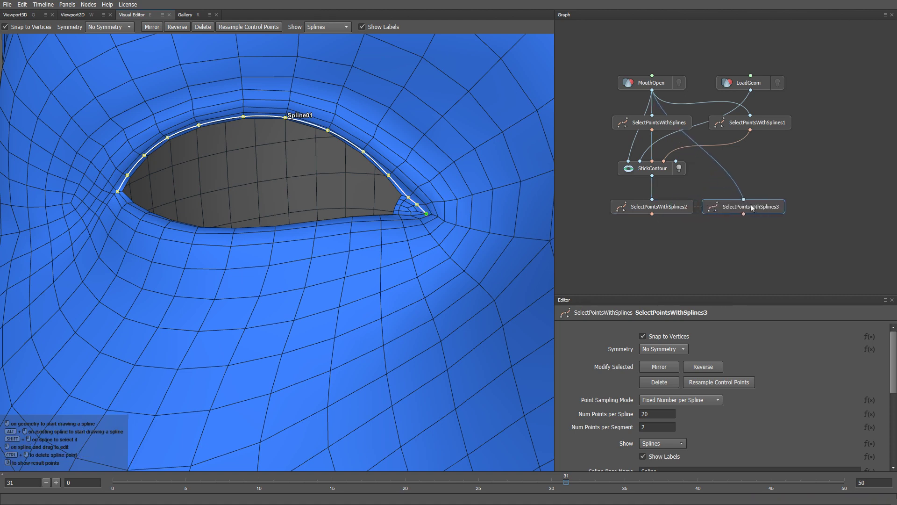
pyautogui.click(118, 192)
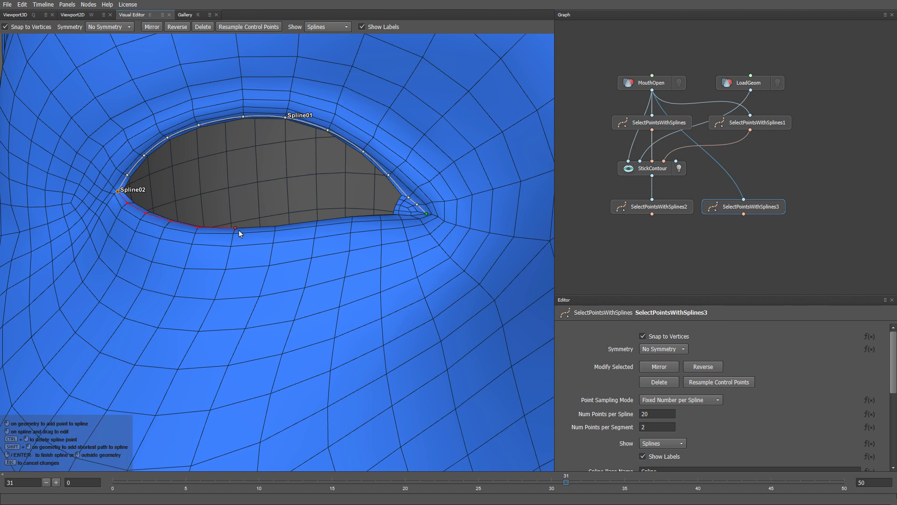
pyautogui.click(355, 221)
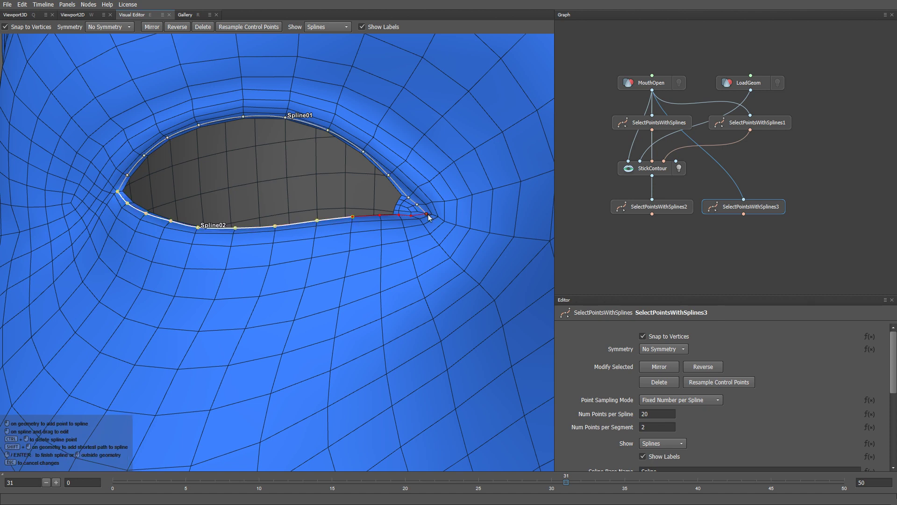
pyautogui.click(426, 214)
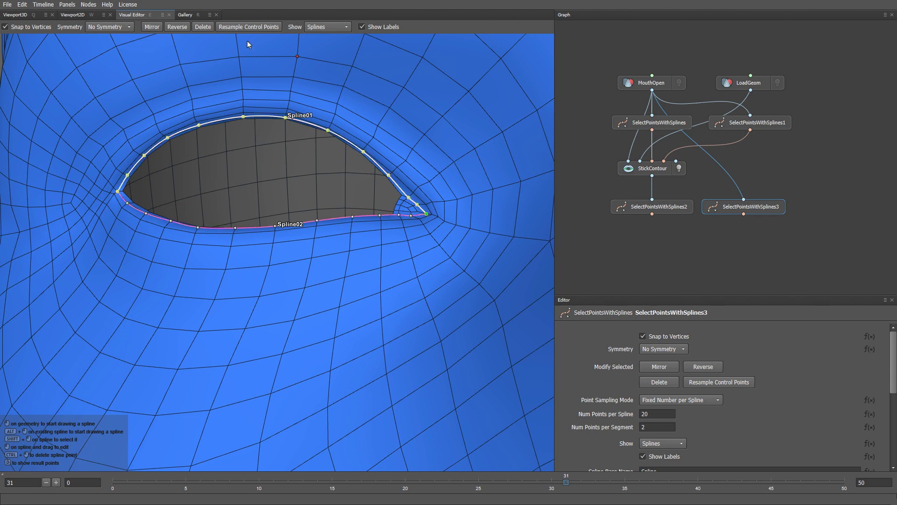
# Delete the upper-eyelid spline from the duplicated node and check the splines held by both eyelid nodes
pyautogui.click(205, 27)
pyautogui.click(650, 208)
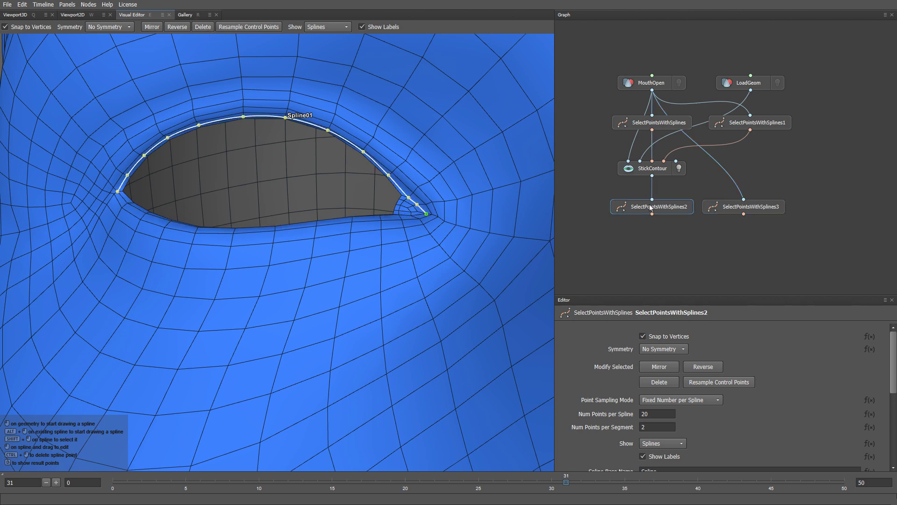
pyautogui.click(742, 209)
# Add a second StickContour node below the two eyelid spline nodes
pyautogui.scroll(-5, 387, 336)
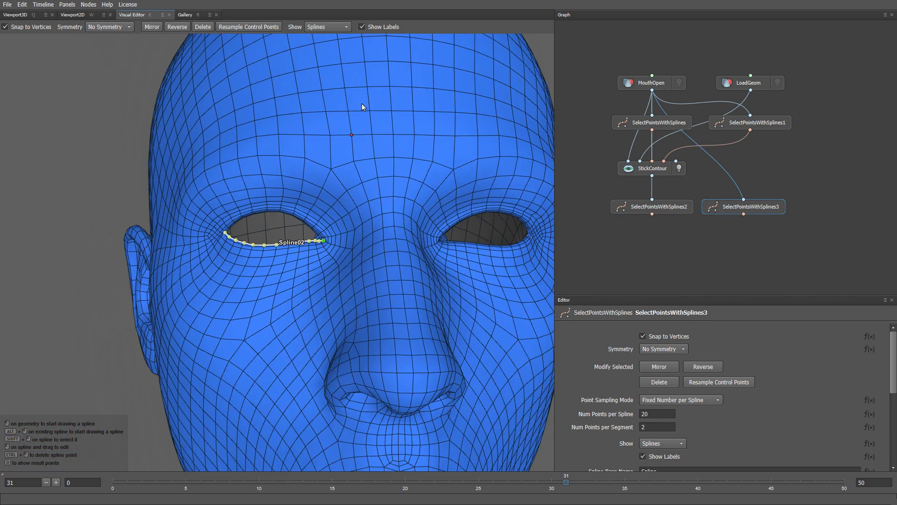
pyautogui.scroll(-3, 370, 292)
pyautogui.press('Tab')
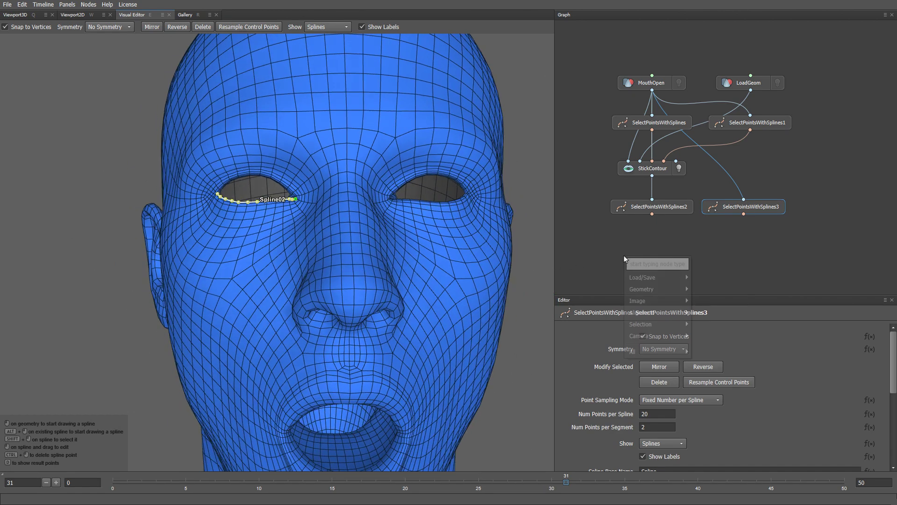
pyautogui.write('stic')
pyautogui.press('Return')
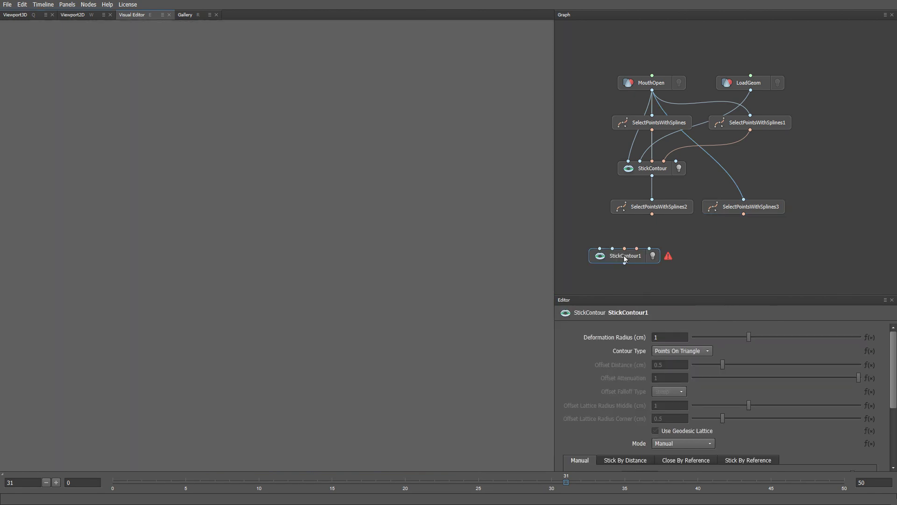
# Connect MouthOpen, LoadGeom, SelectPointsWithSplines2 and SelectPointsWithSplines3 to the first four inputs of StickContour1, aligned beneath the eyelid splines
pyautogui.moveTo(625, 256); pyautogui.dragTo(652, 255)
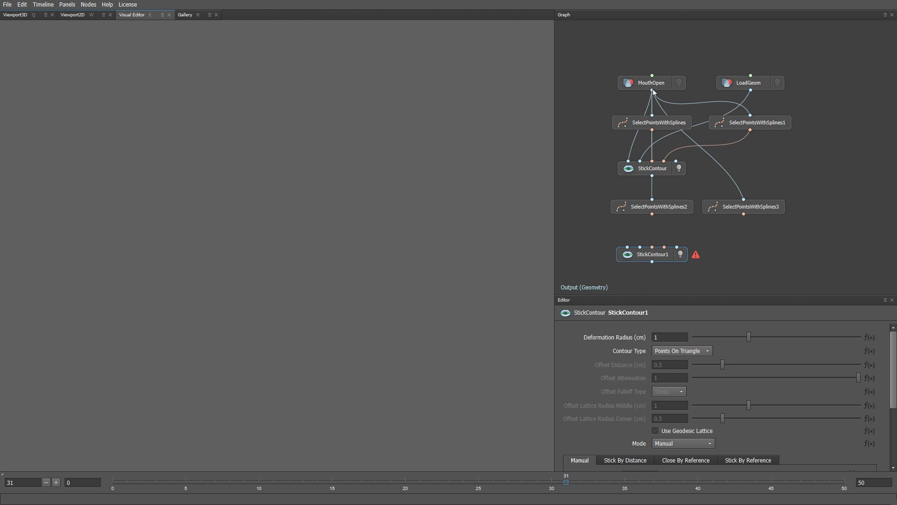
pyautogui.moveTo(653, 92); pyautogui.dragTo(642, 257)
pyautogui.moveTo(749, 91); pyautogui.dragTo(661, 251)
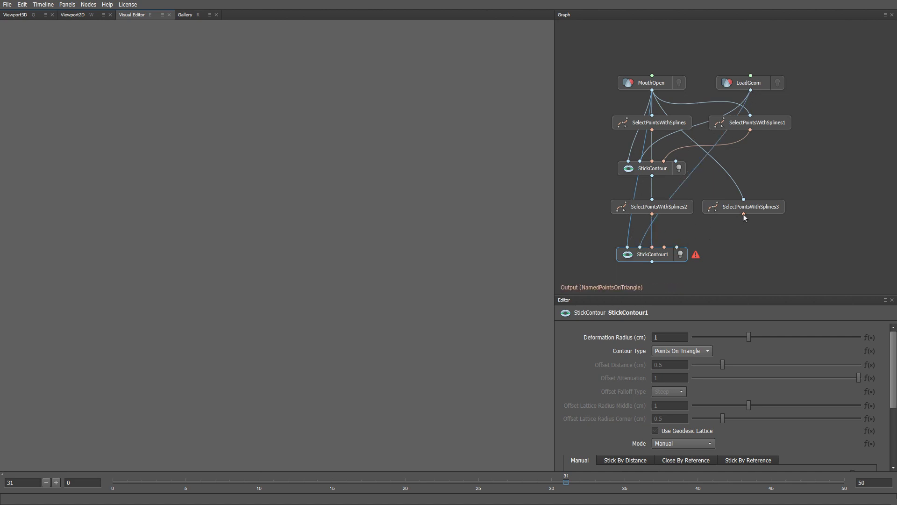
pyautogui.moveTo(744, 214); pyautogui.dragTo(664, 247)
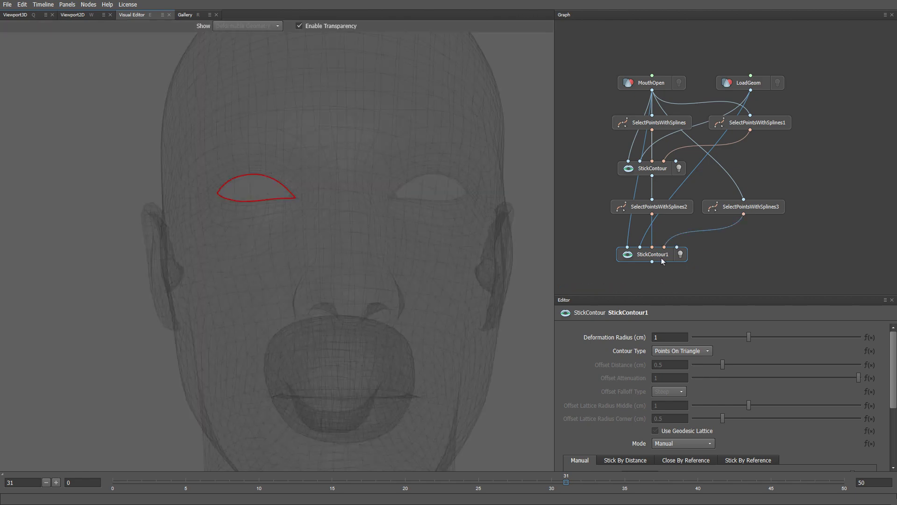
# Preview the eyelid closure in 3D, lowering StickContour1's Stick Value to 0.49 and restoring it to 1
pyautogui.press('q')
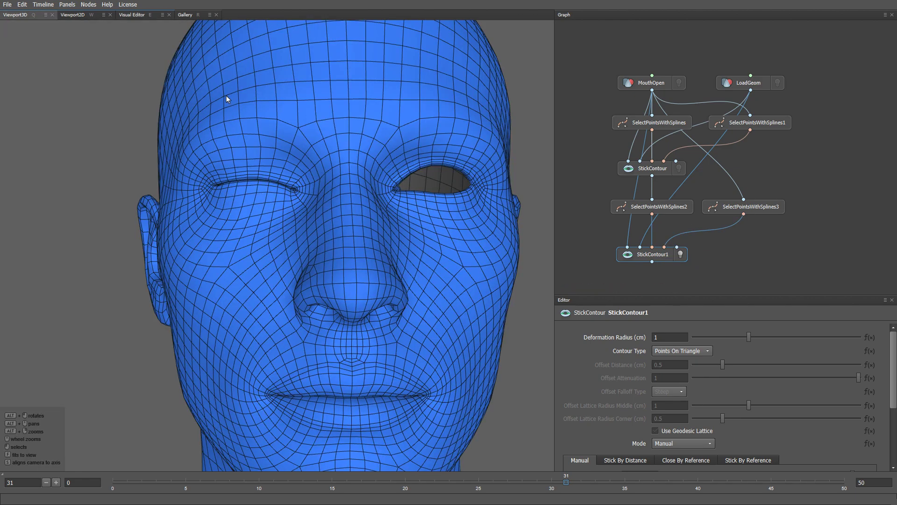
pyautogui.scroll(5, 263, 203)
pyautogui.keyDown('alt'); pyautogui.moveTo(262, 204); pyautogui.dragTo(288, 247); pyautogui.keyUp('alt')
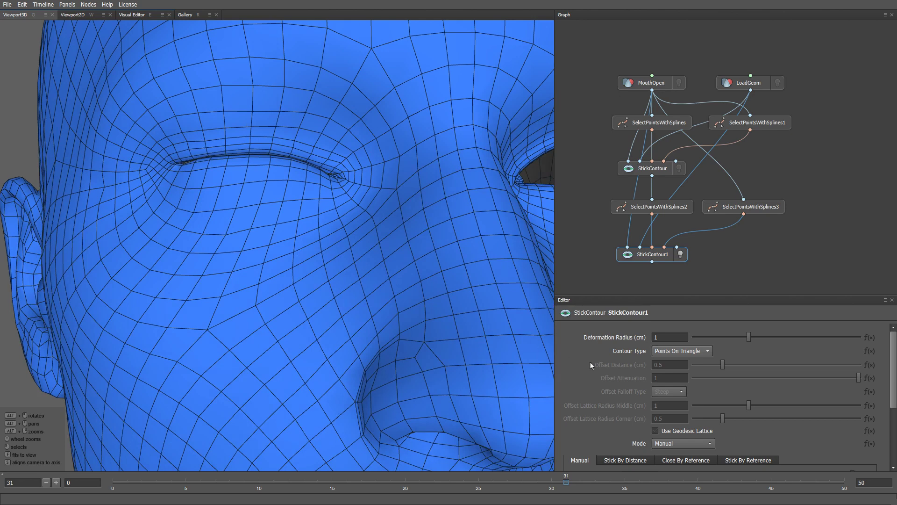
pyautogui.scroll(-3, 888, 376)
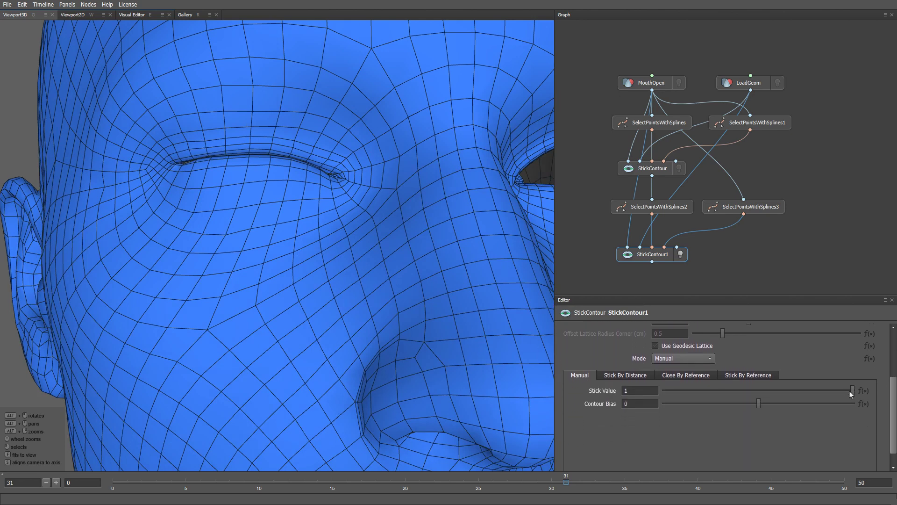
pyautogui.moveTo(851, 392); pyautogui.dragTo(757, 379)
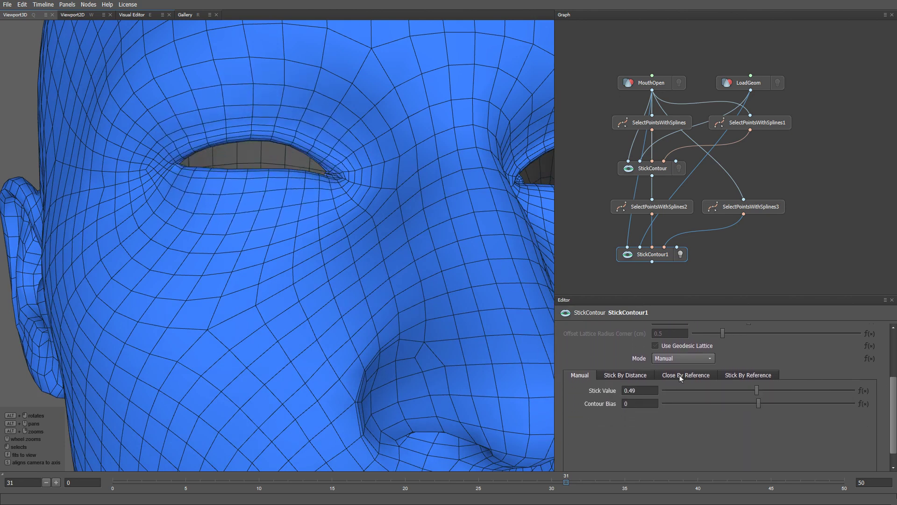
pyautogui.moveTo(680, 375); pyautogui.dragTo(892, 394)
# Display LoadGeom alone at frame 9 and examine the gap between the eyelids up close
pyautogui.click(778, 84)
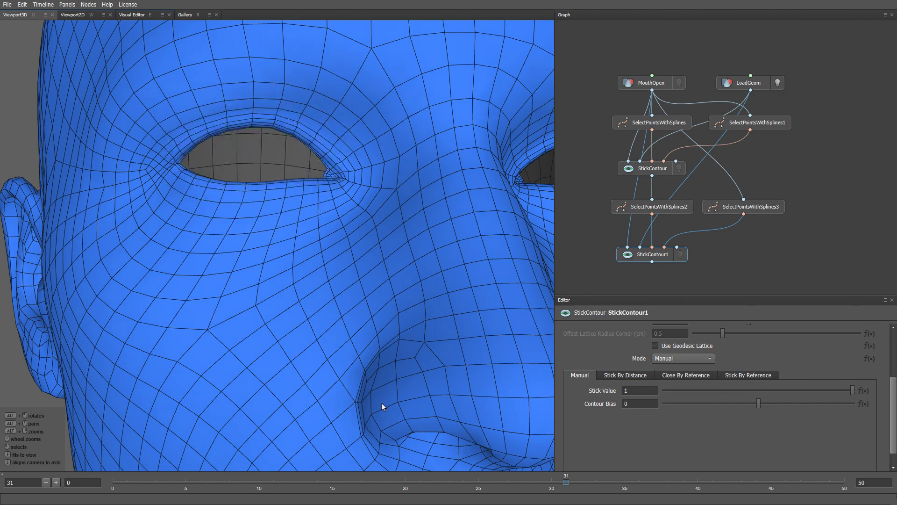
pyautogui.click(244, 482)
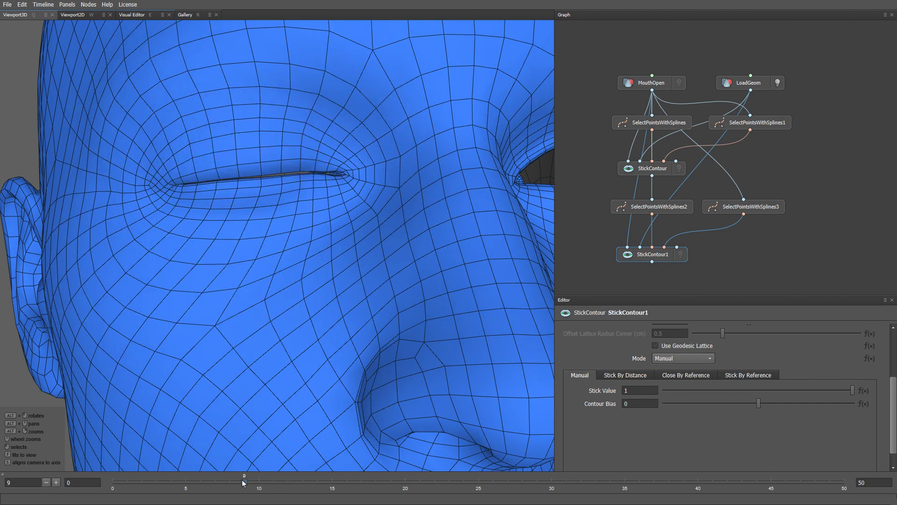
pyautogui.keyDown('alt'); pyautogui.moveTo(296, 165); pyautogui.dragTo(288, 247, button='right'); pyautogui.keyUp('alt')
pyautogui.keyDown('alt'); pyautogui.moveTo(288, 248); pyautogui.dragTo(270, 200); pyautogui.keyUp('alt')
pyautogui.keyDown('alt'); pyautogui.moveTo(270, 199); pyautogui.dragTo(289, 273, button='middle'); pyautogui.keyUp('alt')
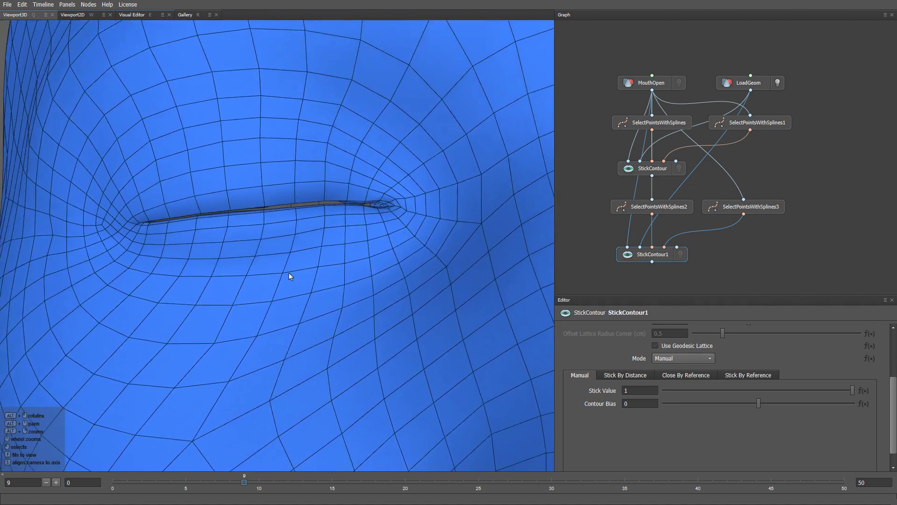
pyautogui.keyDown('alt'); pyautogui.moveTo(289, 273); pyautogui.dragTo(290, 305, button='right'); pyautogui.keyUp('alt')
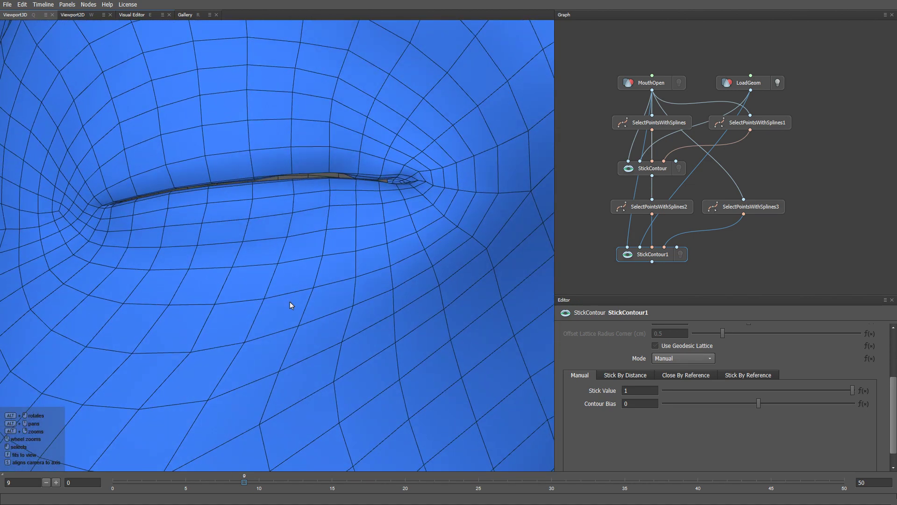
# Display StickContour1 at frame 9 and test its effect on the eyelids by lowering Stick Value and returning it to 1
pyautogui.click(681, 256)
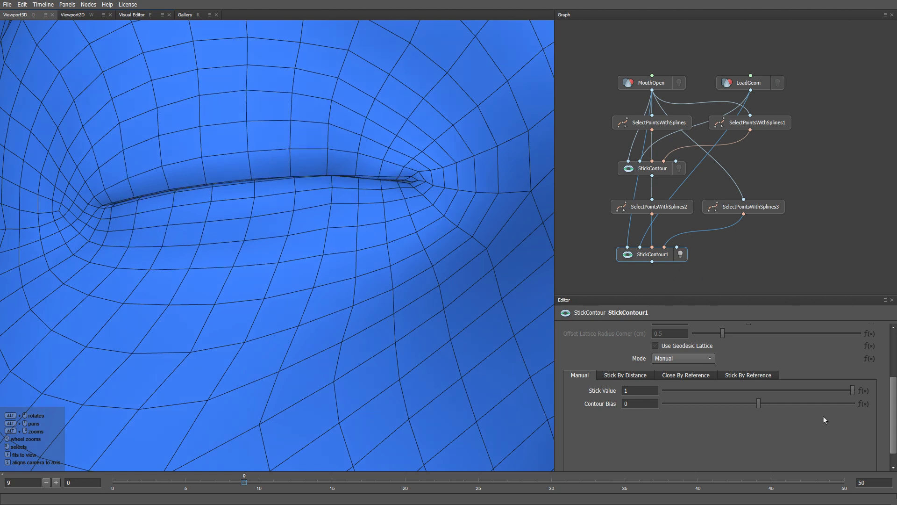
pyautogui.moveTo(852, 388); pyautogui.dragTo(671, 390)
pyautogui.moveTo(724, 395); pyautogui.dragTo(876, 390)
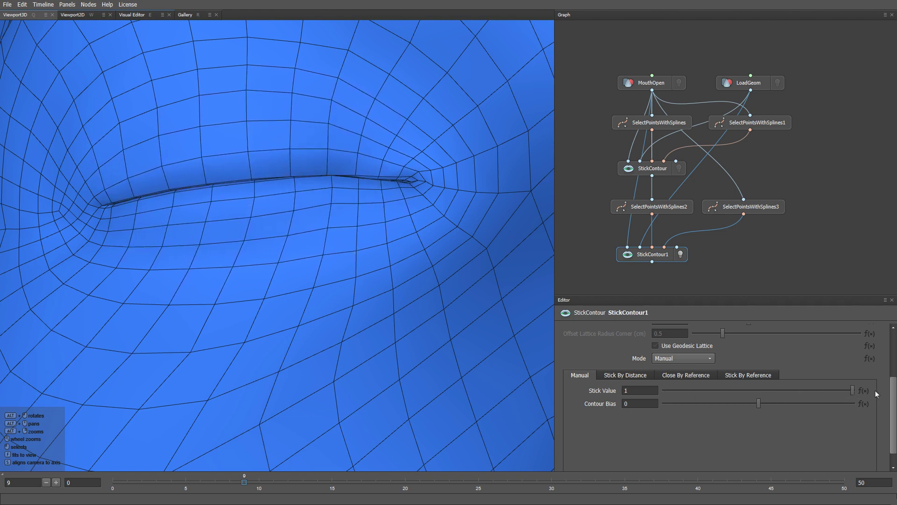
# Compare the eyelids of LoadGeom and StickContour1 at frame 12, and examine the whole face from the front
pyautogui.keyDown('alt'); pyautogui.moveTo(309, 379); pyautogui.dragTo(347, 103, button='right'); pyautogui.keyUp('alt')
pyautogui.keyDown('alt'); pyautogui.moveTo(346, 103); pyautogui.dragTo(347, 161); pyautogui.keyUp('alt')
pyautogui.click(284, 486)
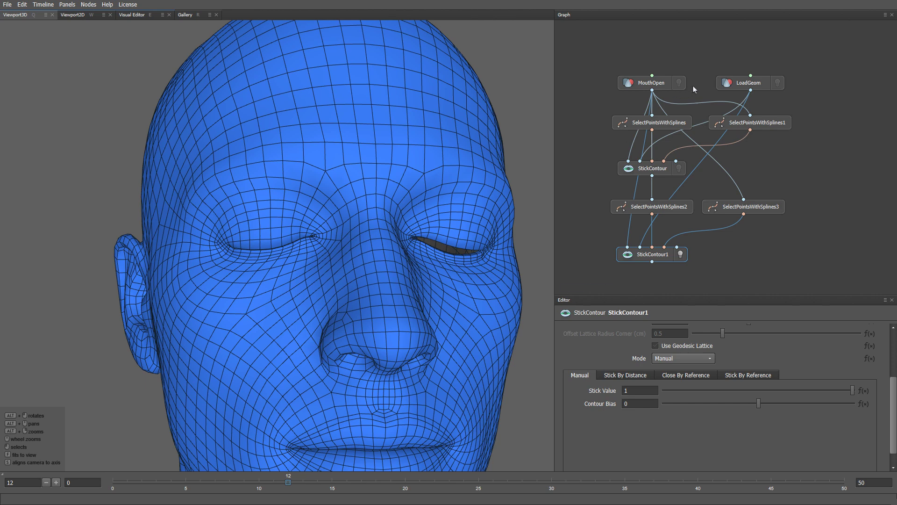
pyautogui.keyDown('alt'); pyautogui.moveTo(186, 140); pyautogui.dragTo(231, 332, button='right'); pyautogui.keyUp('alt')
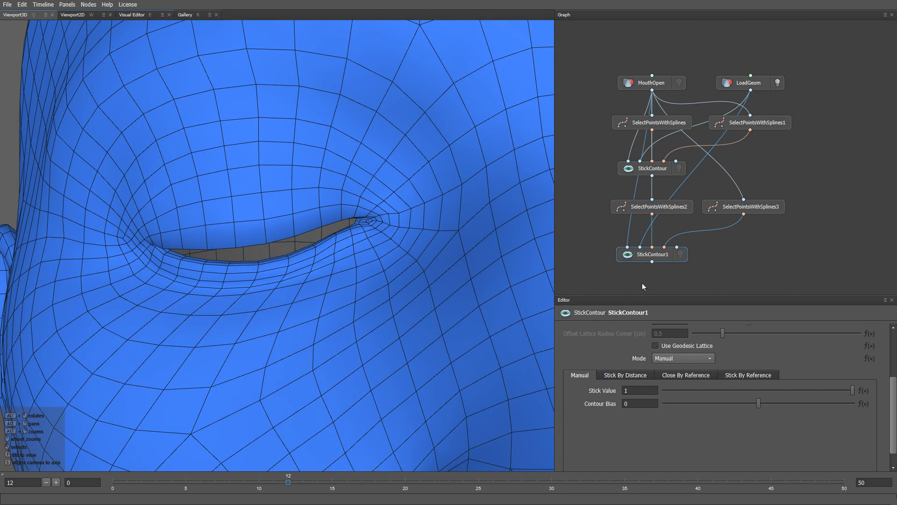
pyautogui.click(682, 256)
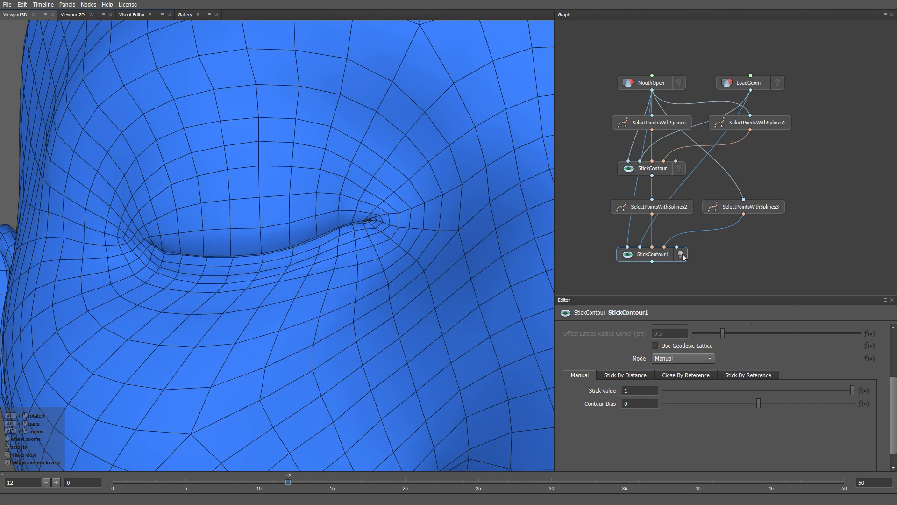
pyautogui.keyDown('alt'); pyautogui.moveTo(265, 407); pyautogui.dragTo(281, 49, button='right'); pyautogui.keyUp('alt')
pyautogui.keyDown('alt'); pyautogui.moveTo(332, 215); pyautogui.dragTo(321, 213); pyautogui.keyUp('alt')
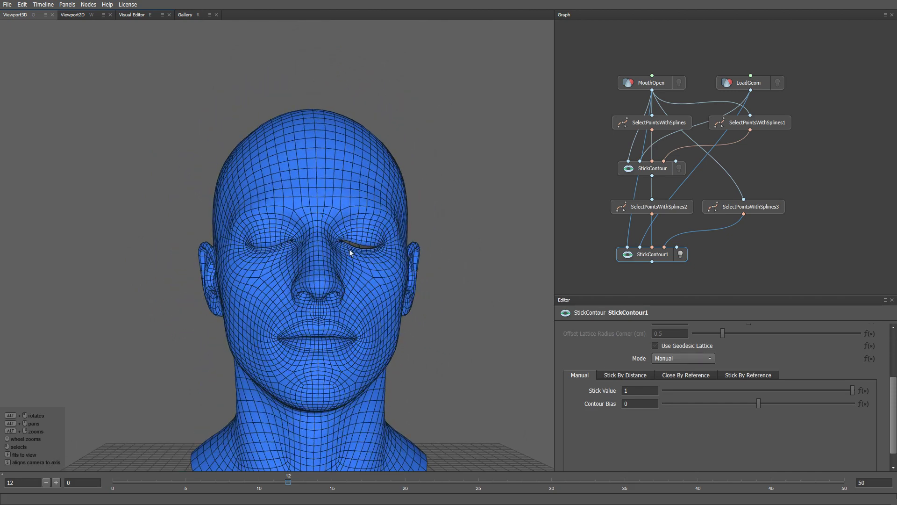
pyautogui.keyDown('alt'); pyautogui.moveTo(351, 250); pyautogui.dragTo(329, 219, button='middle'); pyautogui.keyUp('alt')
pyautogui.keyDown('alt'); pyautogui.moveTo(328, 220); pyautogui.dragTo(327, 223); pyautogui.keyUp('alt')
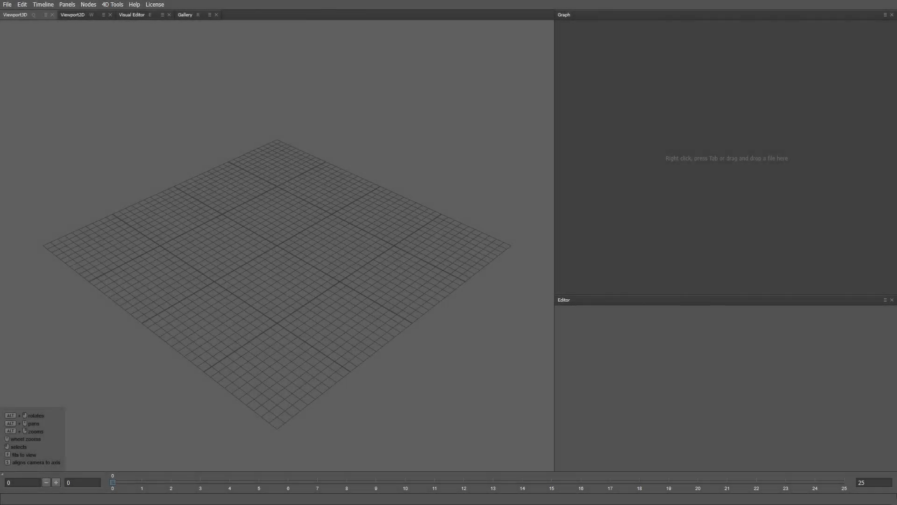
# Load NeutralL1.obj from the Take01 folder into the empty graph and frame the head from the front
pyautogui.hotkey('alt', 'Tab')
pyautogui.moveTo(320, 362); pyautogui.dragTo(784, 127)
pyautogui.keyDown('alt'); pyautogui.moveTo(334, 251); pyautogui.dragTo(422, 155); pyautogui.keyUp('alt')
pyautogui.keyDown('alt'); pyautogui.moveTo(422, 154); pyautogui.dragTo(437, 263, button='right'); pyautogui.keyUp('alt')
pyautogui.keyDown('alt'); pyautogui.moveTo(437, 265); pyautogui.dragTo(405, 397, button='middle'); pyautogui.keyUp('alt')
pyautogui.moveTo(793, 131); pyautogui.dragTo(748, 124)
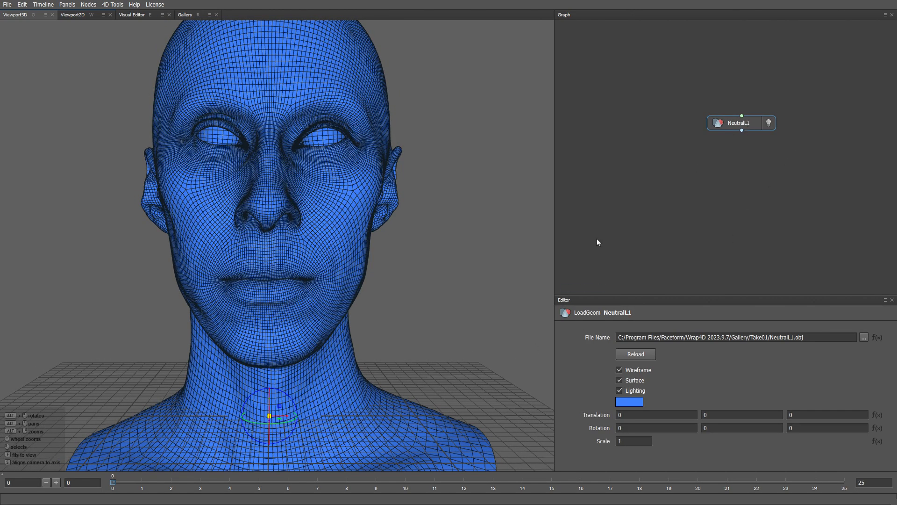
# Load the frame sequence starting with Frame0000.ply from the GuidableReplace folder as a LoadVertices node and connect NeutralL1 to it
pyautogui.hotkey('alt', 'Tab')
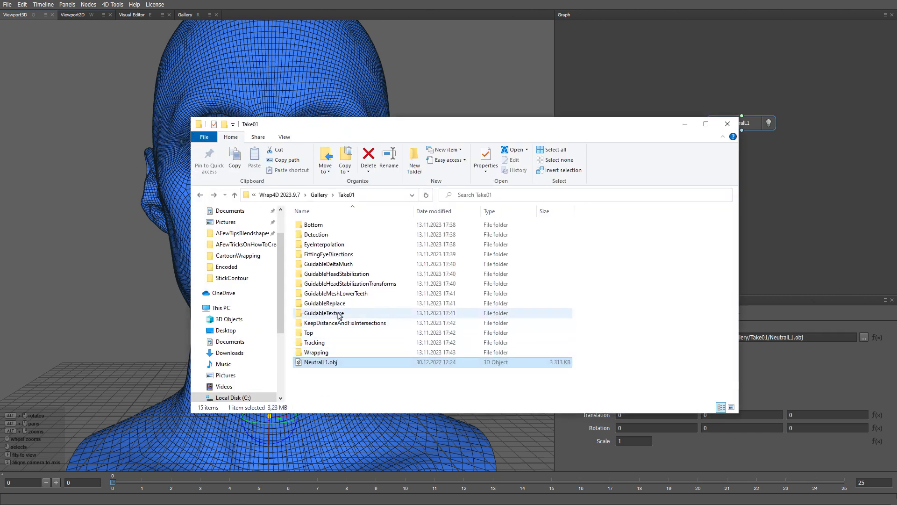
pyautogui.click(331, 304)
pyautogui.doubleClick(331, 305)
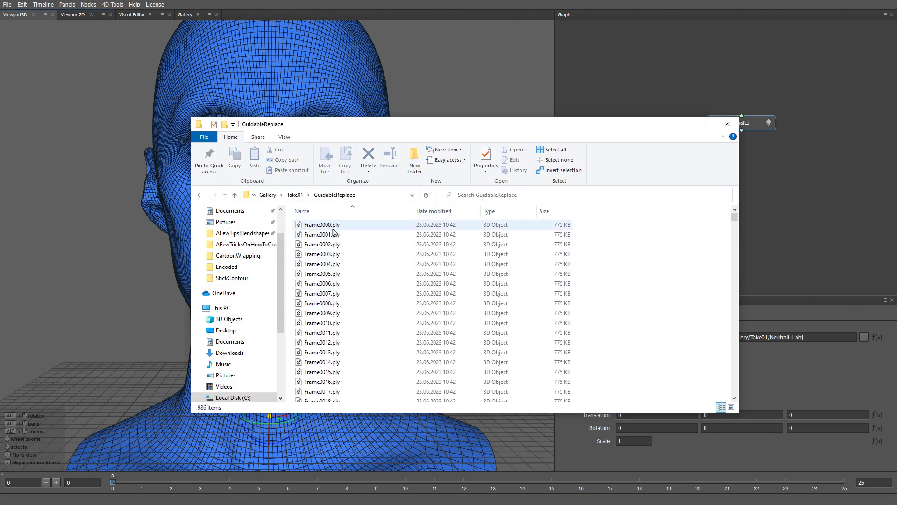
pyautogui.moveTo(322, 225); pyautogui.dragTo(747, 168)
pyautogui.click(456, 262)
pyautogui.moveTo(742, 131); pyautogui.dragTo(742, 158)
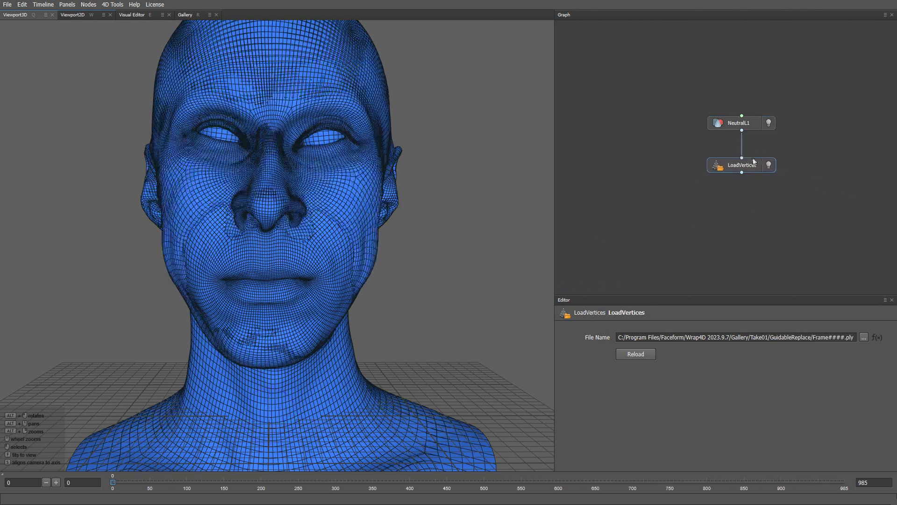
# Scrub the LoadVertices animation to frame 734, and examine the closed mouth of NeutralL1 up close
pyautogui.click(769, 165)
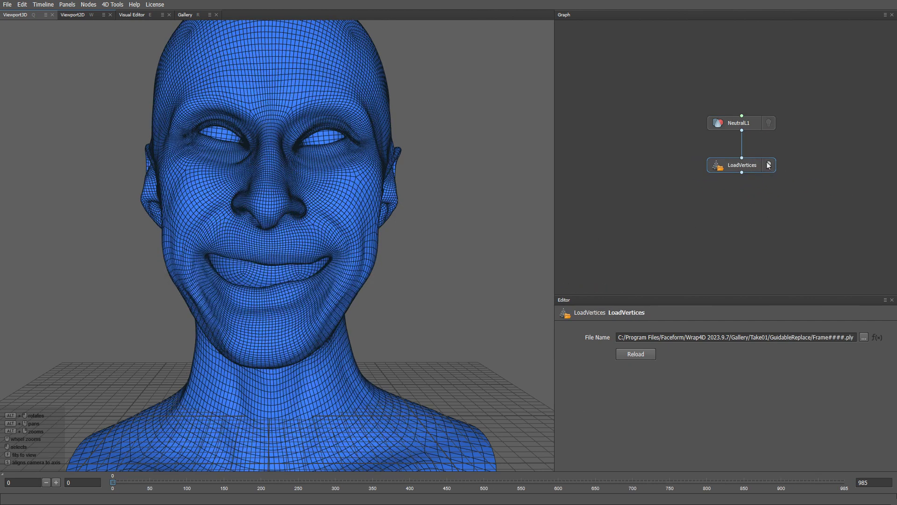
pyautogui.moveTo(112, 484); pyautogui.dragTo(655, 491)
pyautogui.click(769, 124)
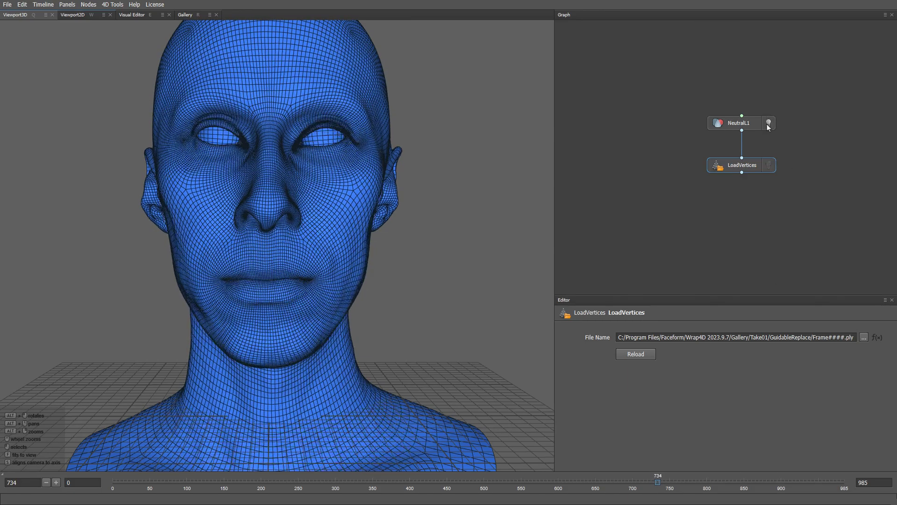
pyautogui.scroll(10, 344, 191)
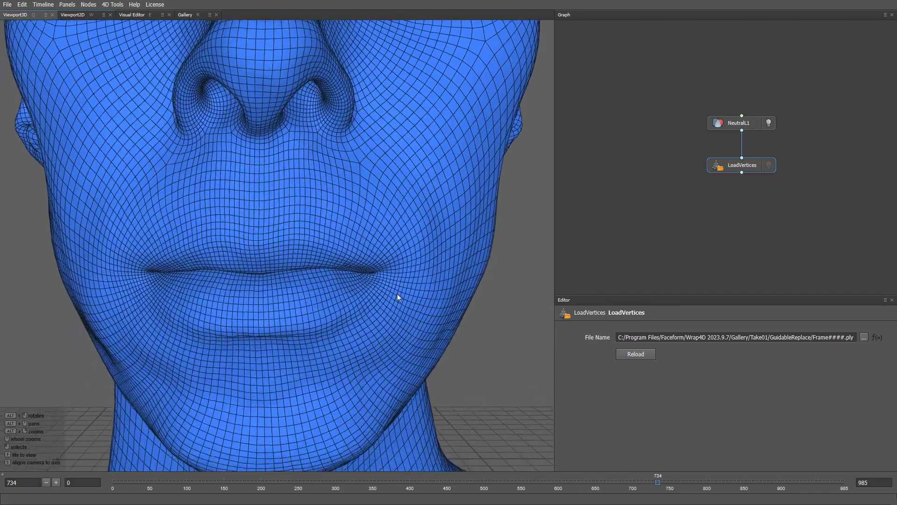
pyautogui.keyDown('alt'); pyautogui.moveTo(396, 280); pyautogui.dragTo(399, 278); pyautogui.keyUp('alt')
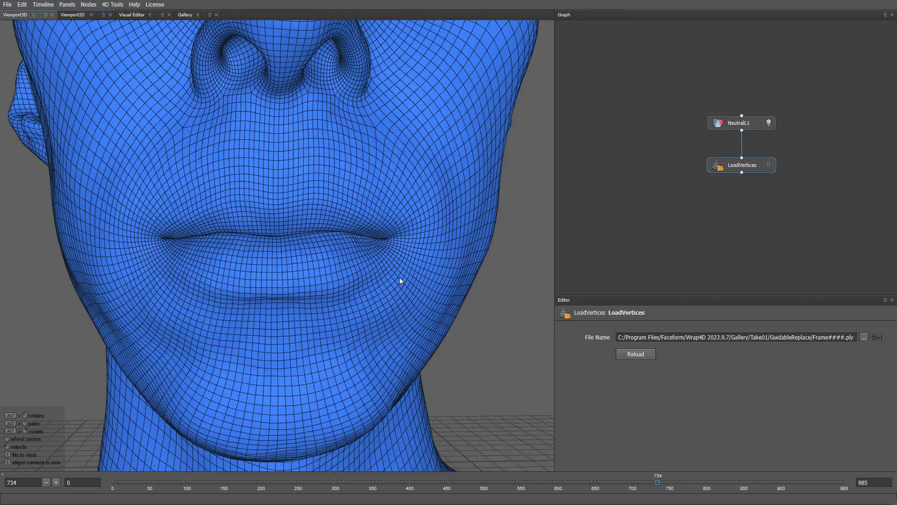
# Add a Brush node beside LoadVertices and connect NeutralL1 to its first input
pyautogui.rightClick(641, 169)
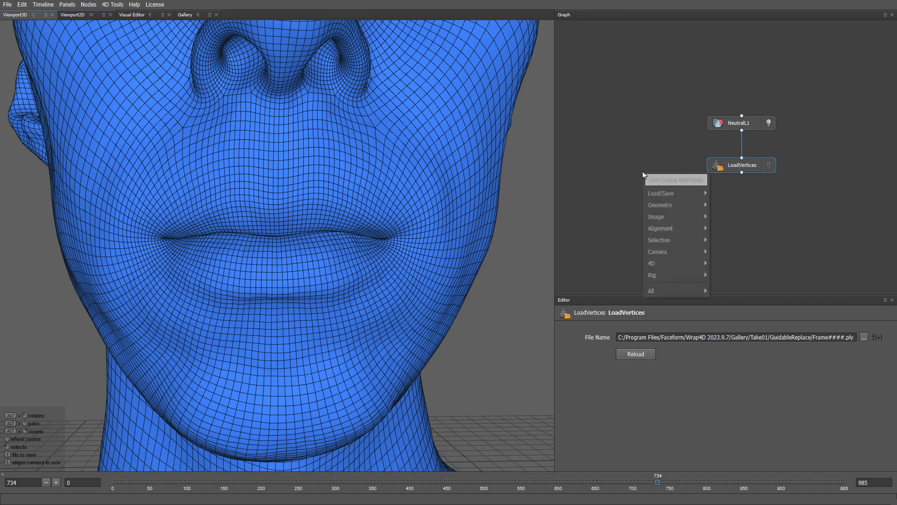
pyautogui.write('br')
pyautogui.click(728, 191)
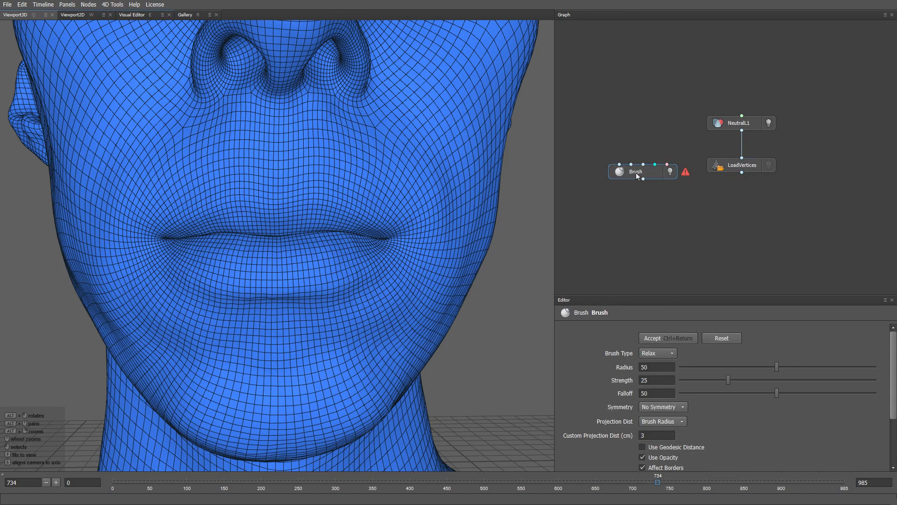
pyautogui.moveTo(635, 173); pyautogui.dragTo(640, 166)
pyautogui.moveTo(742, 130); pyautogui.dragTo(625, 161)
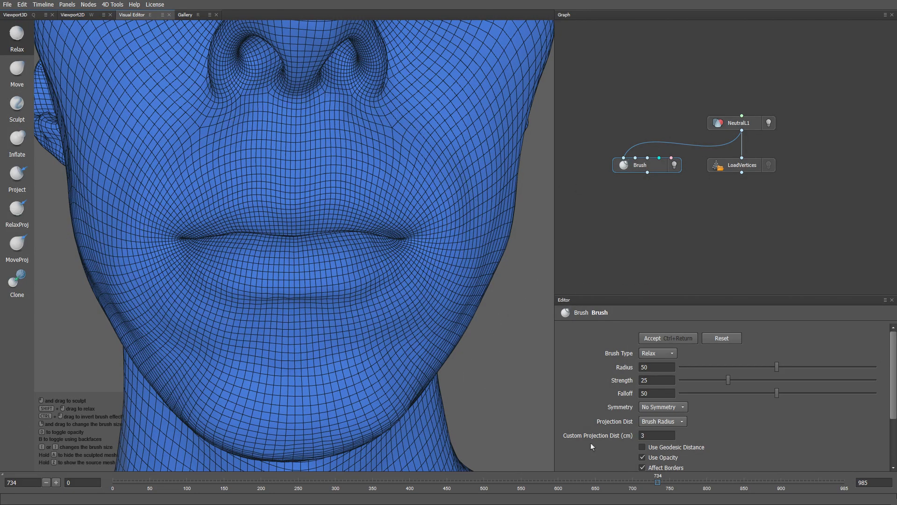
# Set the brush to Move with Topological symmetry, geodesic distance enabled and a radius of 39, focusing on the lips
pyautogui.click(667, 407)
pyautogui.click(665, 429)
pyautogui.click(17, 70)
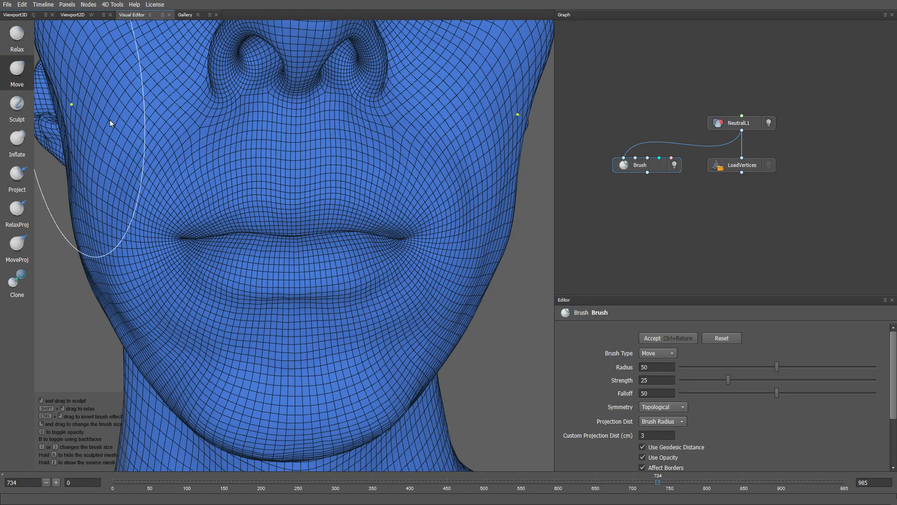
pyautogui.scroll(5, 239, 212)
pyautogui.moveTo(246, 290); pyautogui.dragTo(229, 252, button='middle')
pyautogui.moveTo(281, 226); pyautogui.dragTo(272, 227, button='right')
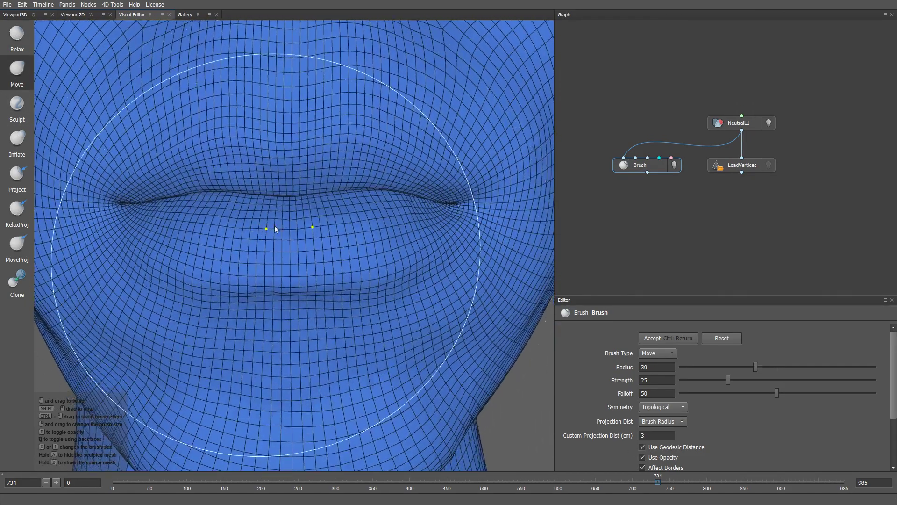
# Open the mouth by moving the lower lip down and the upper lip up, reducing the brush radius to 24 for refinement
pyautogui.moveTo(303, 201)
pyautogui.mouseDown()
pyautogui.moveTo(293, 295)
pyautogui.moveTo(312, 392)
pyautogui.mouseUp()
pyautogui.moveTo(372, 232)
pyautogui.mouseDown(button='right')
pyautogui.moveTo(358, 235)
pyautogui.moveTo(405, 221)
pyautogui.mouseUp(button='right')
pyautogui.moveTo(405, 224)
pyautogui.mouseDown()
pyautogui.moveTo(414, 282)
pyautogui.moveTo(416, 273)
pyautogui.mouseUp()
pyautogui.moveTo(302, 207)
pyautogui.mouseDown()
pyautogui.moveTo(280, 194)
pyautogui.moveTo(278, 166)
pyautogui.mouseUp()
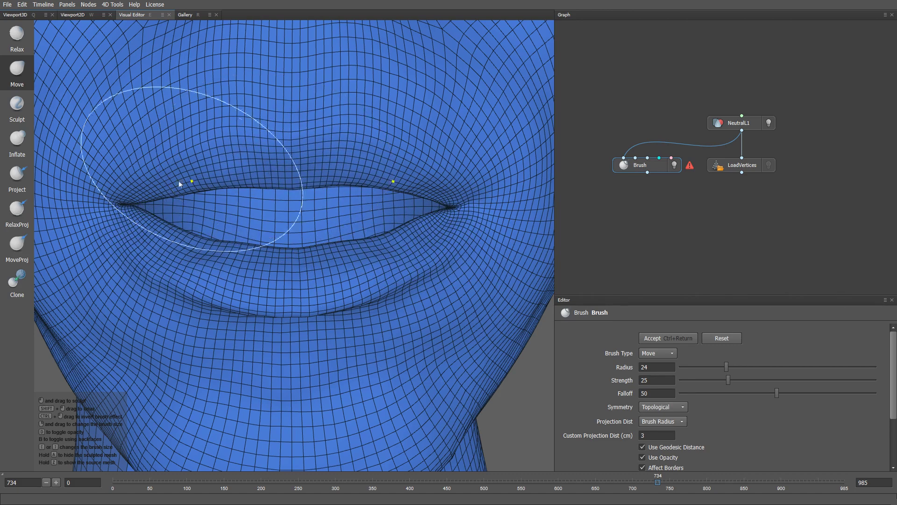
pyautogui.moveTo(165, 193)
pyautogui.mouseDown()
pyautogui.moveTo(167, 176)
pyautogui.moveTo(265, 168)
pyautogui.mouseUp()
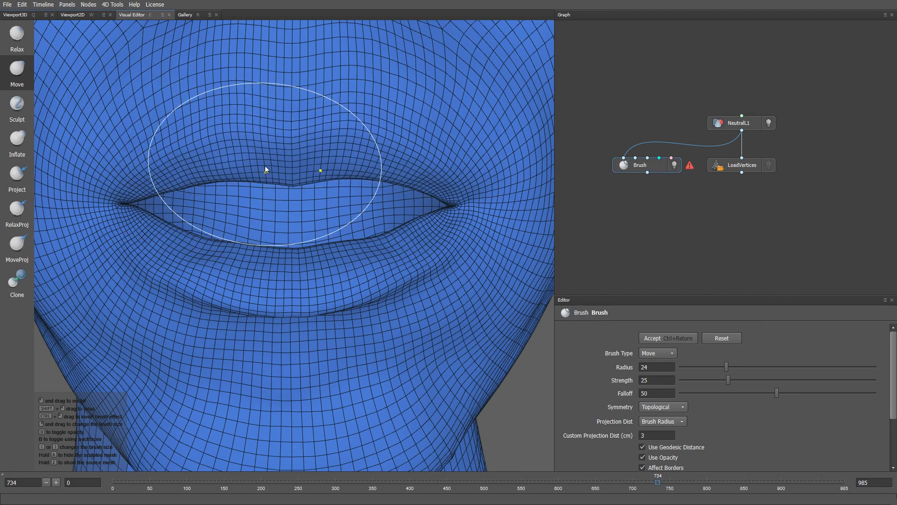
pyautogui.moveTo(144, 218); pyautogui.dragTo(362, 243)
# Smooth the edges of the opened upper and lower lips with the Relax brush
pyautogui.click(17, 39)
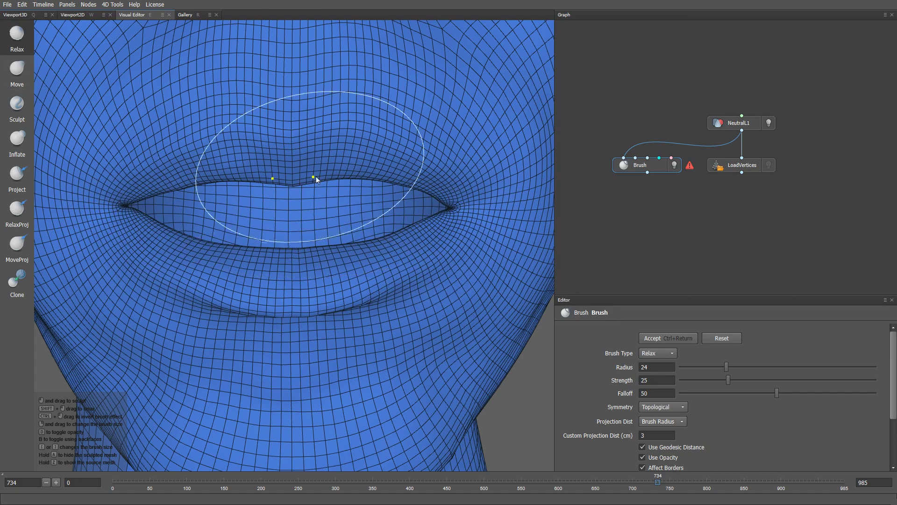
pyautogui.moveTo(362, 180)
pyautogui.mouseDown()
pyautogui.moveTo(272, 177)
pyautogui.moveTo(125, 200)
pyautogui.moveTo(123, 212)
pyautogui.moveTo(152, 231)
pyautogui.moveTo(320, 265)
pyautogui.moveTo(185, 165)
pyautogui.moveTo(346, 165)
pyautogui.moveTo(90, 198)
pyautogui.moveTo(121, 210)
pyautogui.moveTo(208, 174)
pyautogui.moveTo(311, 170)
pyautogui.moveTo(194, 242)
pyautogui.moveTo(230, 254)
pyautogui.mouseUp()
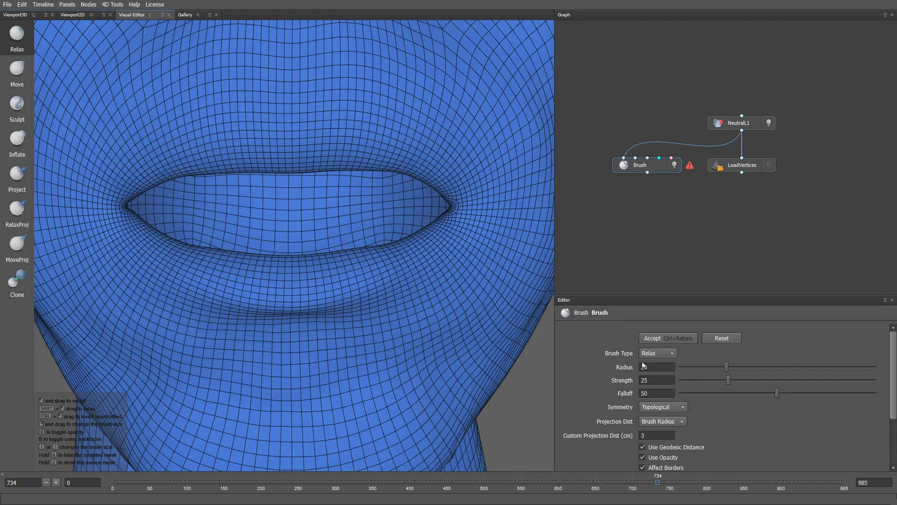
# Accept the brush edits, then add a SelectPointsWithSplines node beneath Brush and connect it to the Brush output
pyautogui.click(669, 338)
pyautogui.press('Tab')
pyautogui.write('splin')
pyautogui.press('Return')
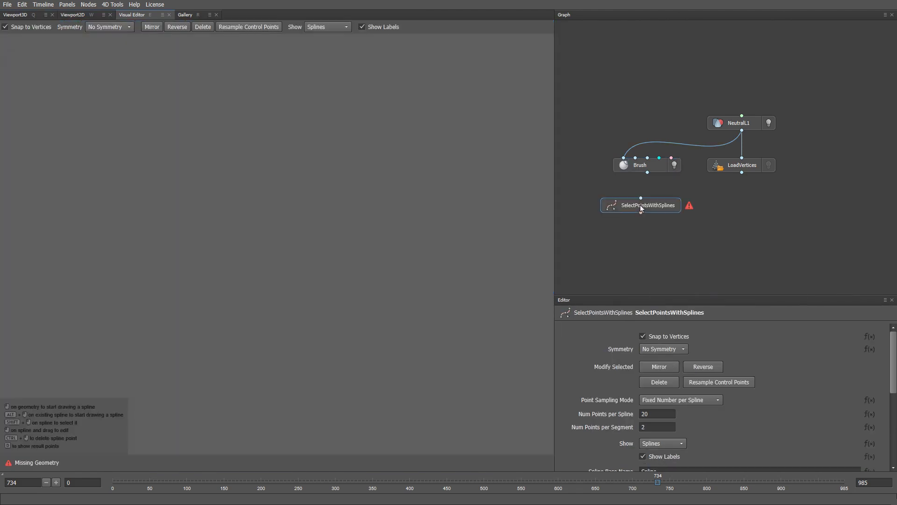
pyautogui.moveTo(644, 208); pyautogui.dragTo(649, 199)
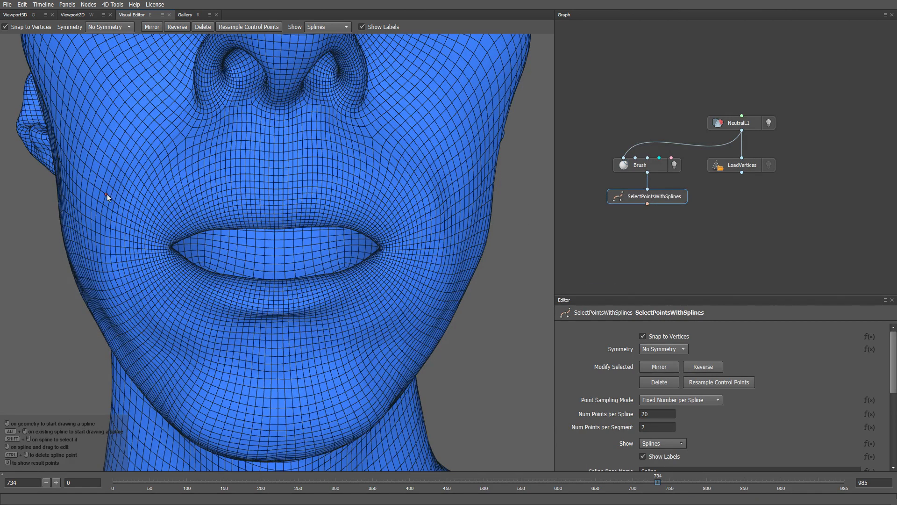
# Draw a spline along the upper lip's edge from one mouth corner to the other, using shortest paths along the middle
pyautogui.scroll(5, 107, 196)
pyautogui.scroll(4, 110, 251)
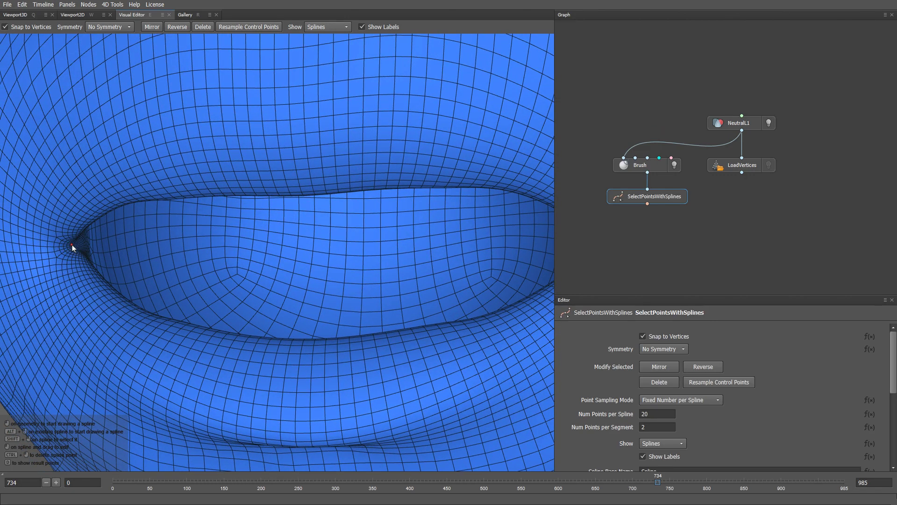
pyautogui.click(71, 244)
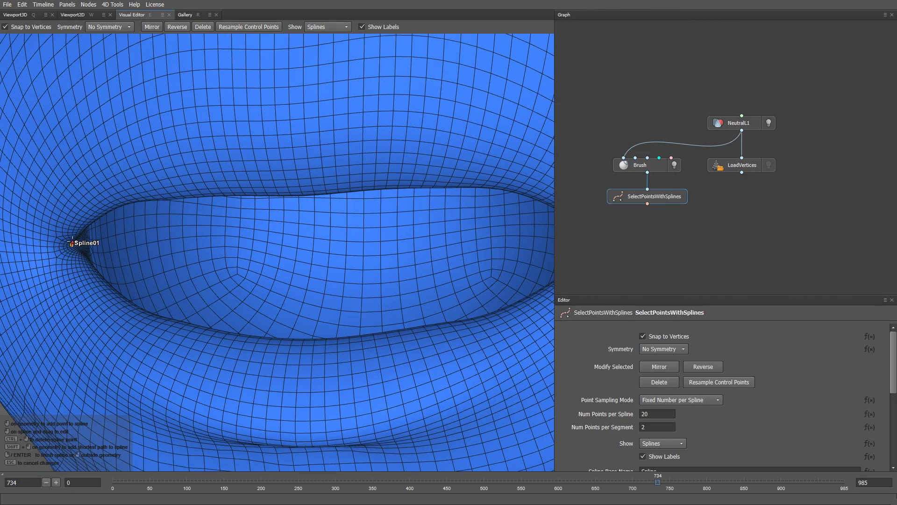
pyautogui.click(129, 204)
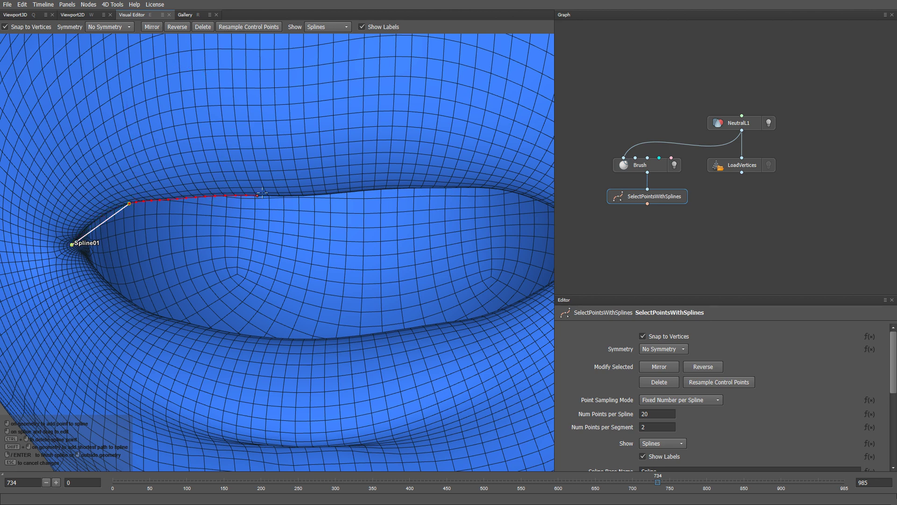
pyautogui.keyDown('shift'); pyautogui.click(386, 189); pyautogui.keyUp('shift')
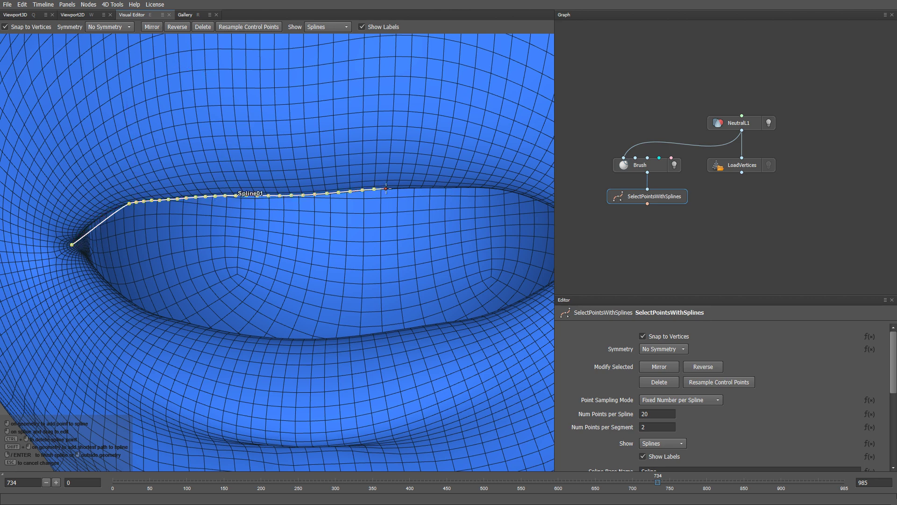
pyautogui.keyDown('shift'); pyautogui.click(503, 187); pyautogui.keyUp('shift')
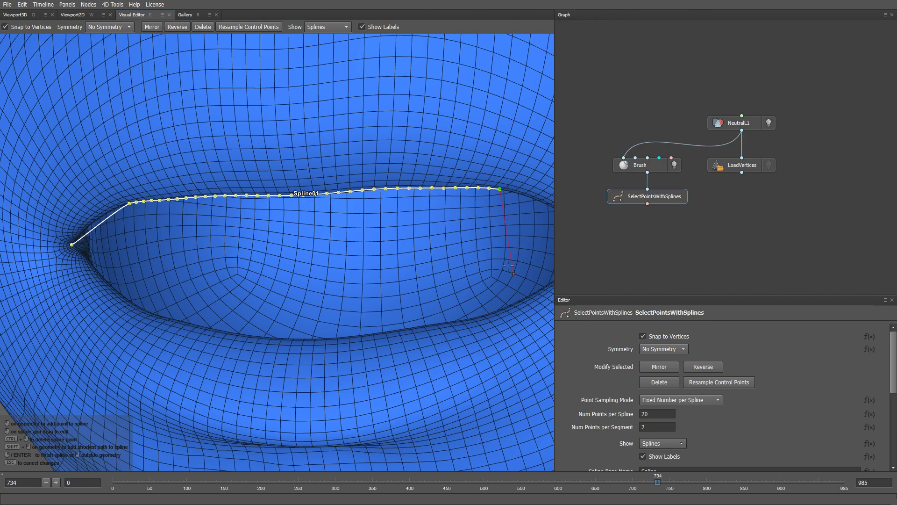
pyautogui.keyDown('alt'); pyautogui.moveTo(508, 266); pyautogui.dragTo(446, 257); pyautogui.keyUp('alt')
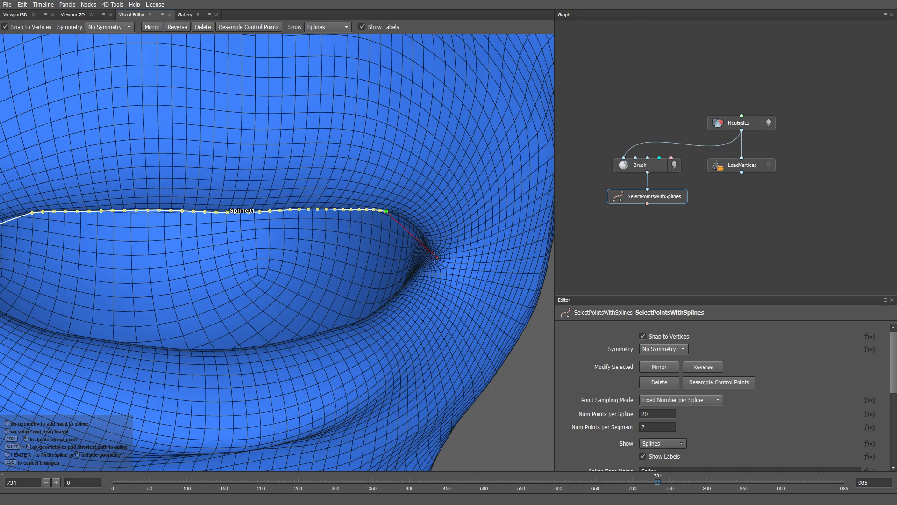
pyautogui.click(434, 256)
pyautogui.press('Return')
# Add a control point to the upper lip spline near each mouth corner so it follows the lip edge
pyautogui.moveTo(401, 276)
pyautogui.mouseDown(button='middle')
pyautogui.moveTo(427, 267)
pyautogui.moveTo(414, 251)
pyautogui.mouseUp(button='middle')
pyautogui.moveTo(427, 232); pyautogui.dragTo(437, 233)
pyautogui.moveTo(437, 233); pyautogui.dragTo(230, 283, button='middle')
pyautogui.moveTo(182, 227); pyautogui.dragTo(178, 225, button='middle')
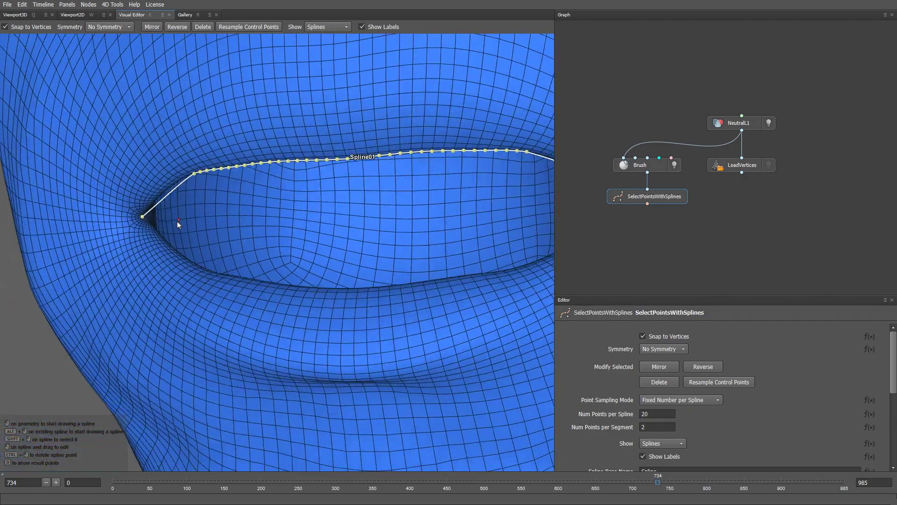
pyautogui.moveTo(161, 201); pyautogui.dragTo(160, 196)
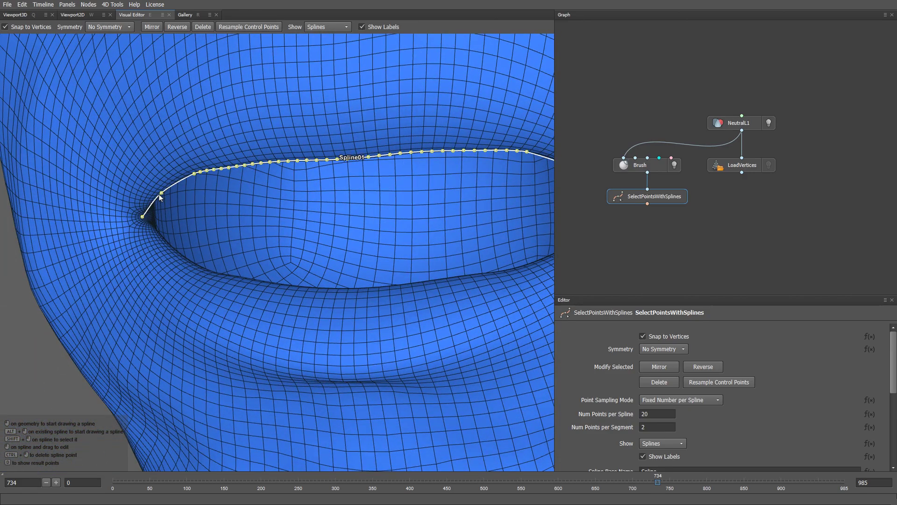
# Duplicate the SelectPointsWithSplines node with its Brush connection and place the copy below LoadVertices
pyautogui.scroll(-5, 253, 324)
pyautogui.moveTo(283, 198); pyautogui.dragTo(282, 229, button='middle')
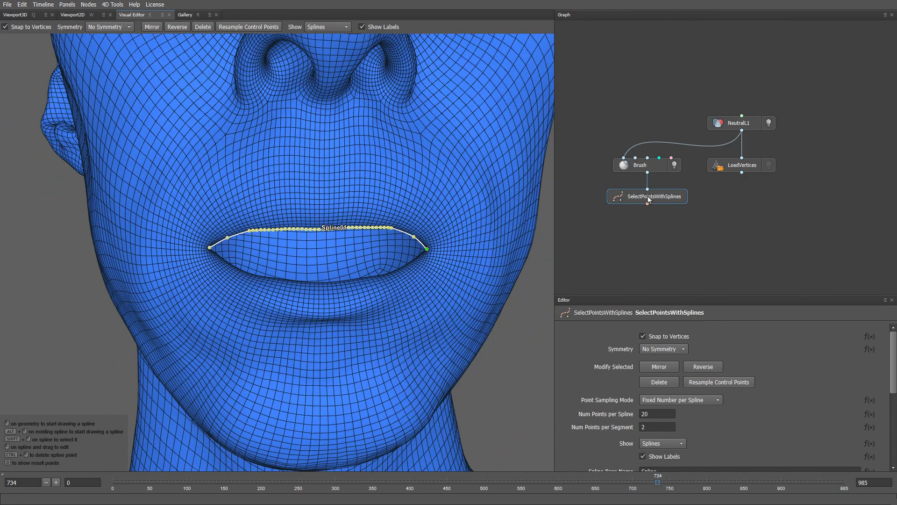
pyautogui.hotkey('ctrl', 'v')
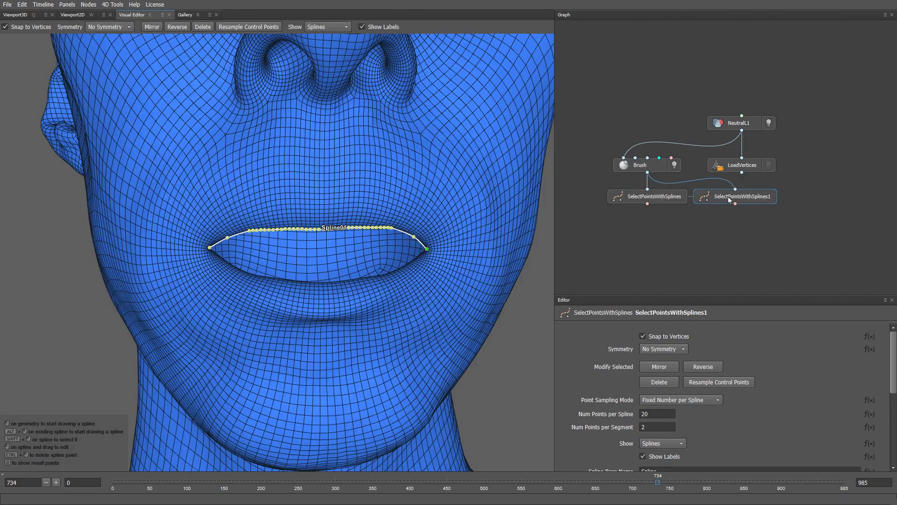
pyautogui.moveTo(730, 197); pyautogui.dragTo(736, 197)
# In the duplicated node, draw a second spline along the lower lip's edge between the same two mouth corners
pyautogui.scroll(3, 202, 200)
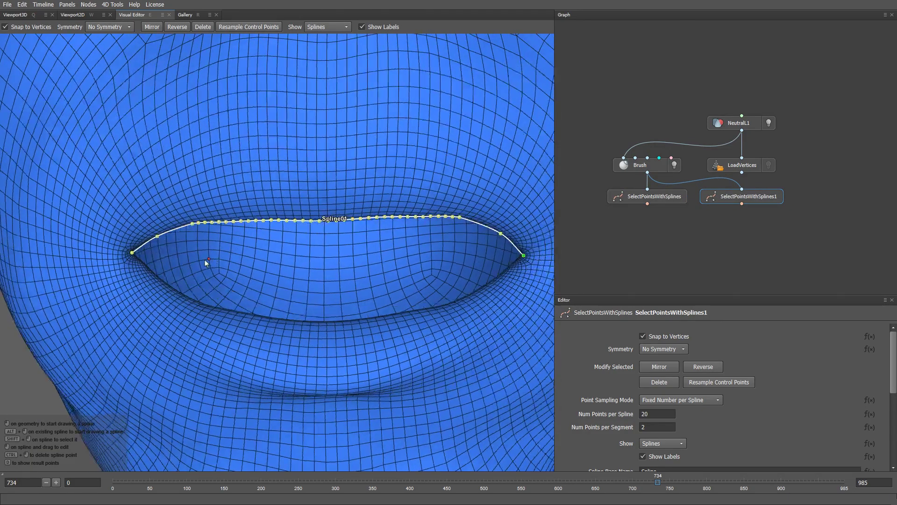
pyautogui.click(133, 253)
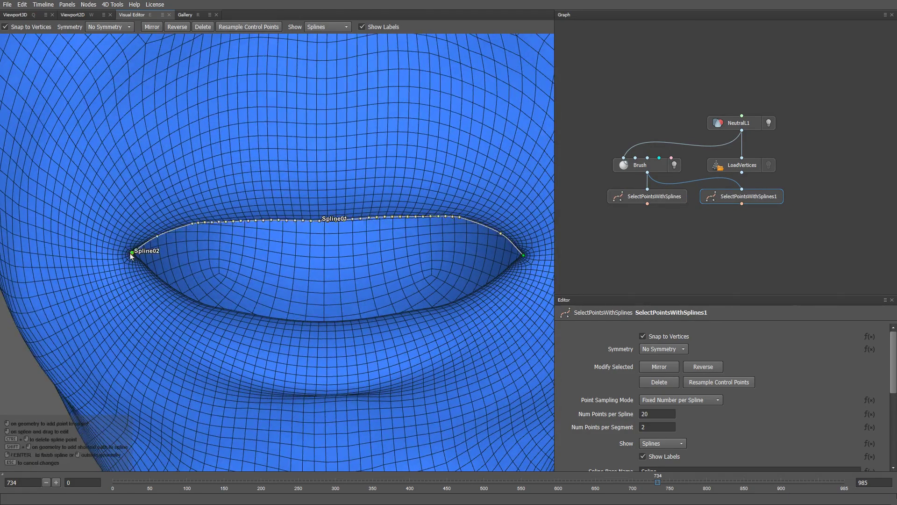
pyautogui.click(175, 290)
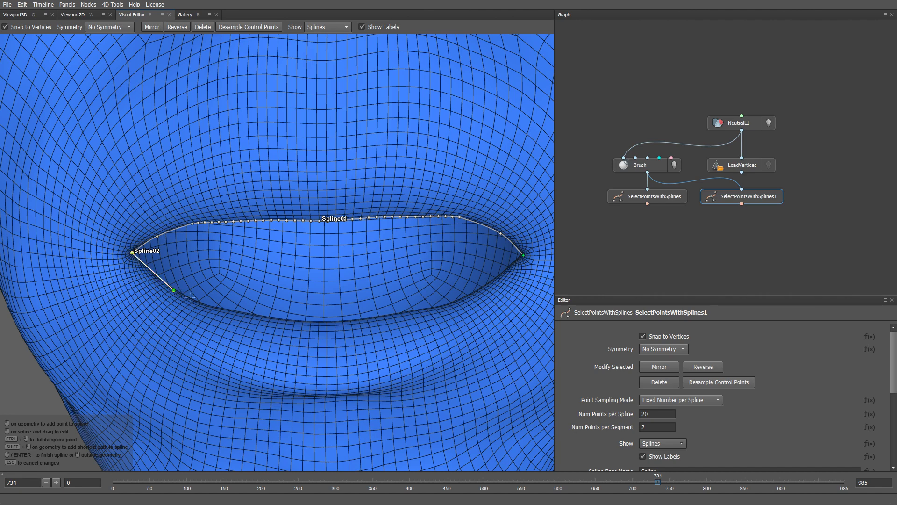
pyautogui.click(270, 318)
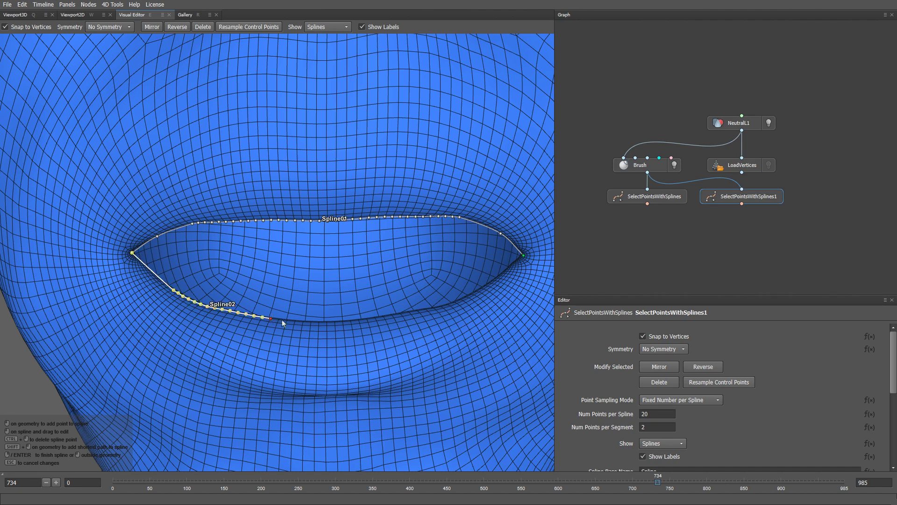
pyautogui.click(479, 290)
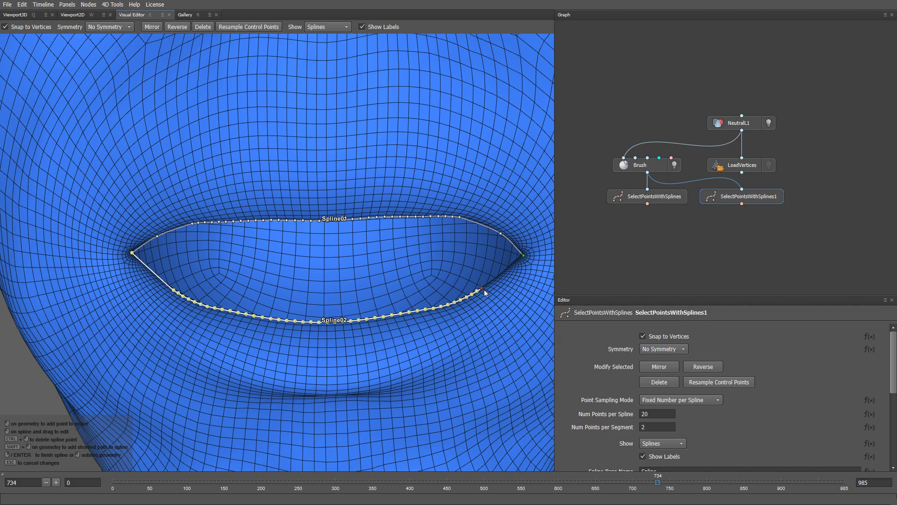
pyautogui.click(524, 256)
pyautogui.press('Return')
# Add a control point to the lower lip spline near each mouth corner so it fits the lip edge
pyautogui.moveTo(491, 311); pyautogui.dragTo(411, 327, button='middle')
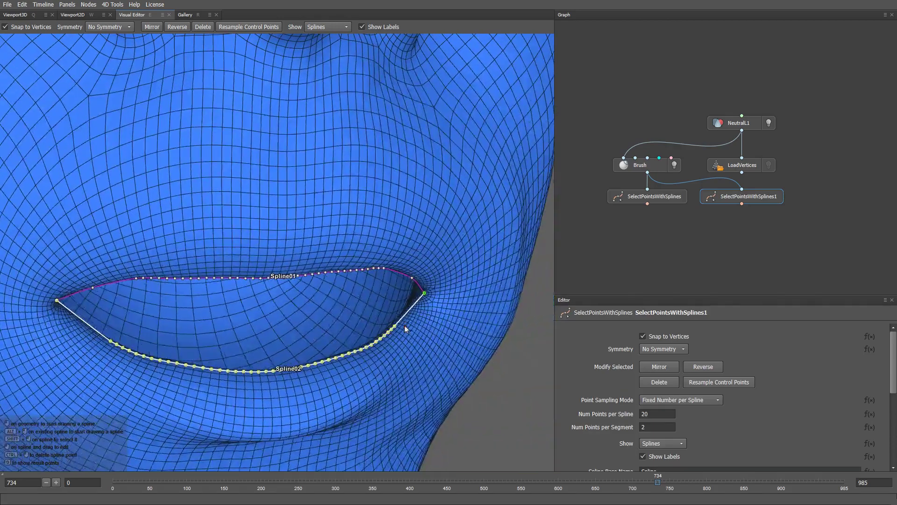
pyautogui.moveTo(409, 313); pyautogui.dragTo(411, 309)
pyautogui.moveTo(261, 328); pyautogui.dragTo(335, 313, button='middle')
pyautogui.scroll(3, 228, 330)
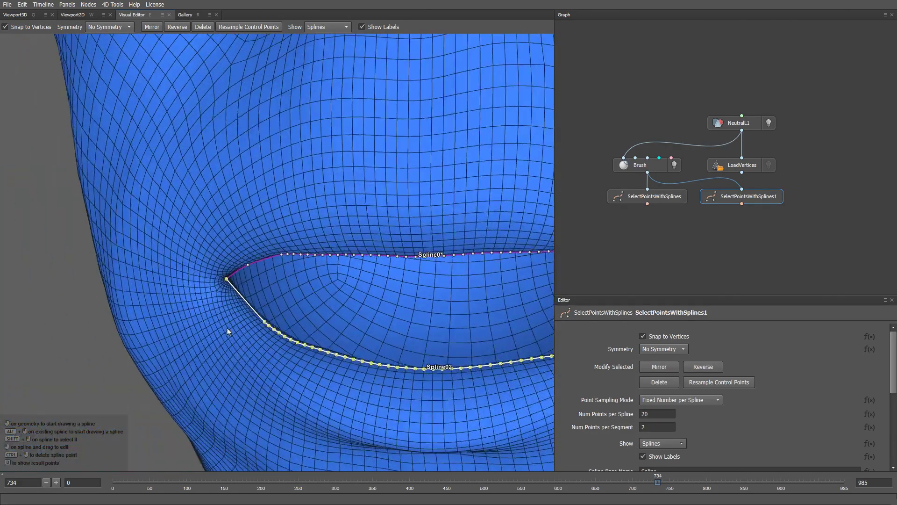
pyautogui.moveTo(229, 330); pyautogui.dragTo(209, 336, button='middle')
pyautogui.moveTo(189, 322); pyautogui.dragTo(192, 321)
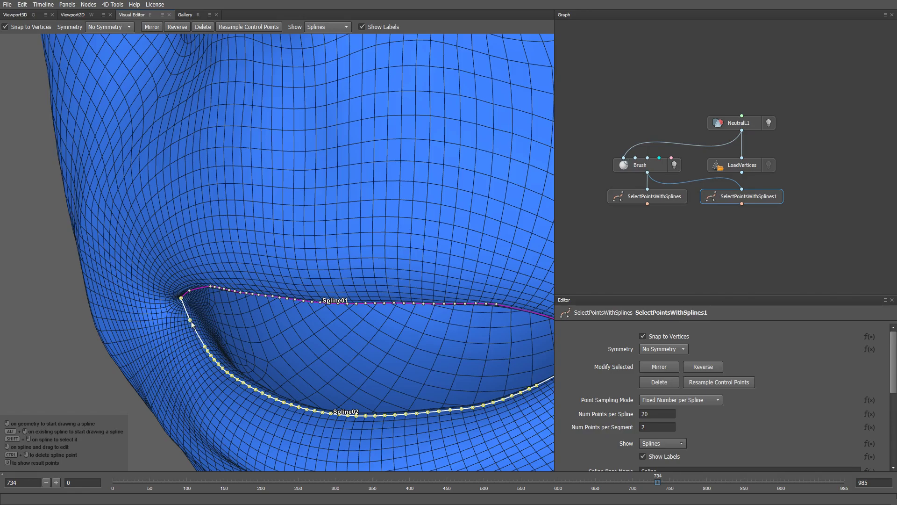
# Delete the upper lip spline, Spline01, from the SelectPointsWithSplines1 node
pyautogui.scroll(-5, 276, 362)
pyautogui.moveTo(301, 193); pyautogui.dragTo(379, 260, button='middle')
pyautogui.keyDown('shift'); pyautogui.click(372, 255); pyautogui.keyUp('shift')
pyautogui.click(202, 26)
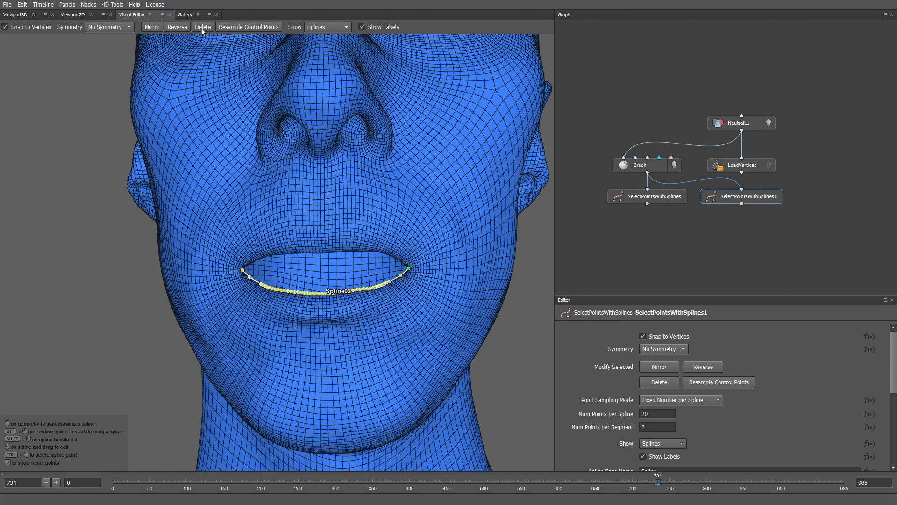
pyautogui.moveTo(528, 250); pyautogui.dragTo(507, 253, button='middle')
# Add a StickContour node and place it below the first SelectPointsWithSplines node
pyautogui.press('Tab')
pyautogui.write('sel')
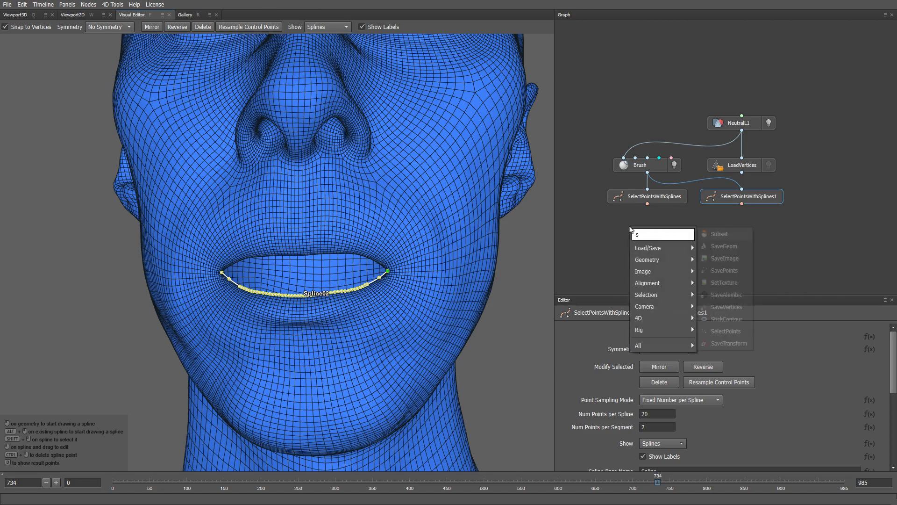
pyautogui.press('Return')
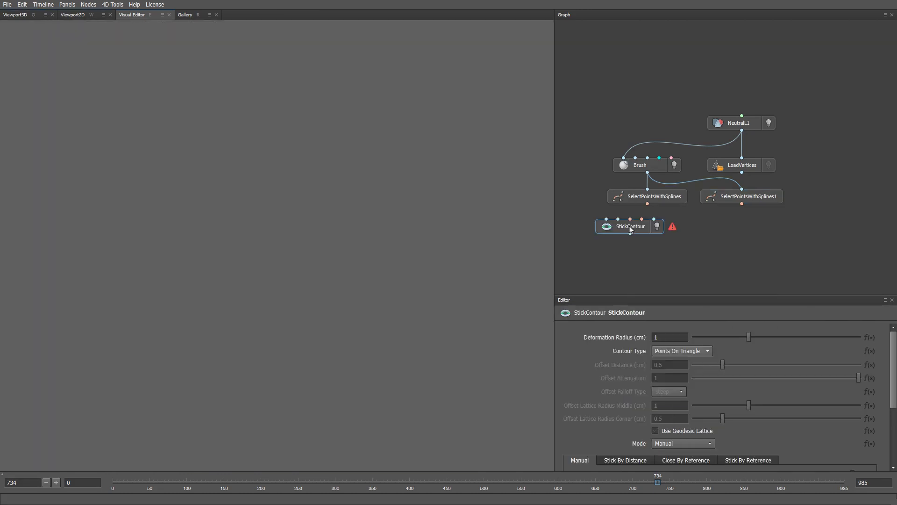
pyautogui.moveTo(629, 227); pyautogui.dragTo(646, 242)
# Connect Brush, LoadVertices, SelectPointsWithSplines and SelectPointsWithSplines1 to StickContour's first, second, third and fourth inputs respectively
pyautogui.moveTo(647, 173); pyautogui.dragTo(624, 233)
pyautogui.moveTo(648, 205); pyautogui.dragTo(647, 233)
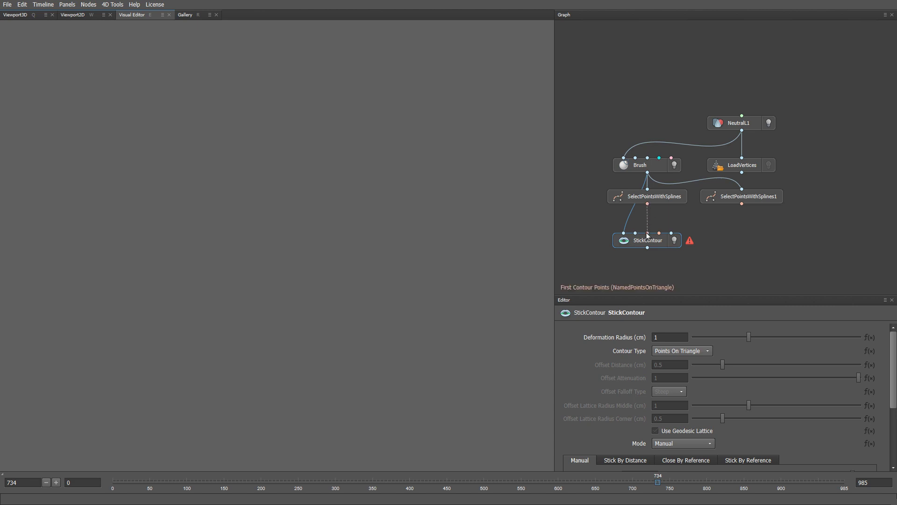
pyautogui.moveTo(742, 204); pyautogui.dragTo(660, 232)
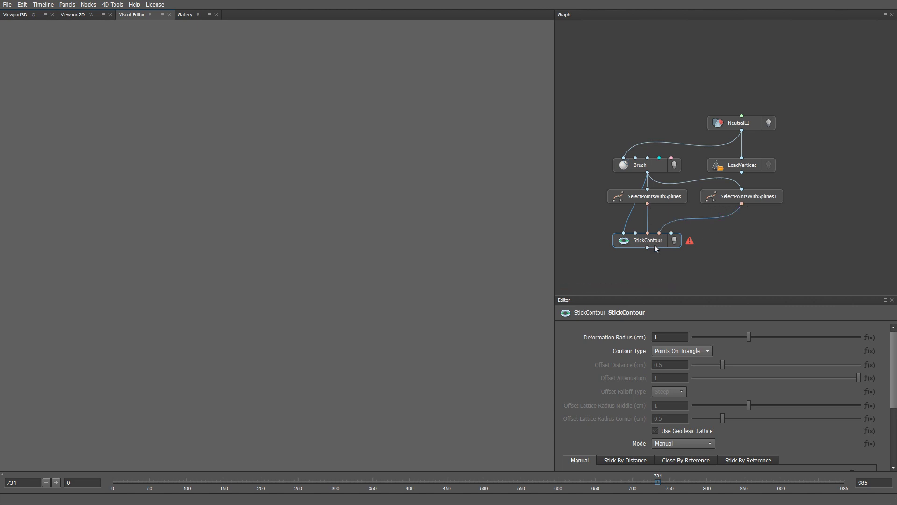
pyautogui.moveTo(742, 172); pyautogui.dragTo(637, 238)
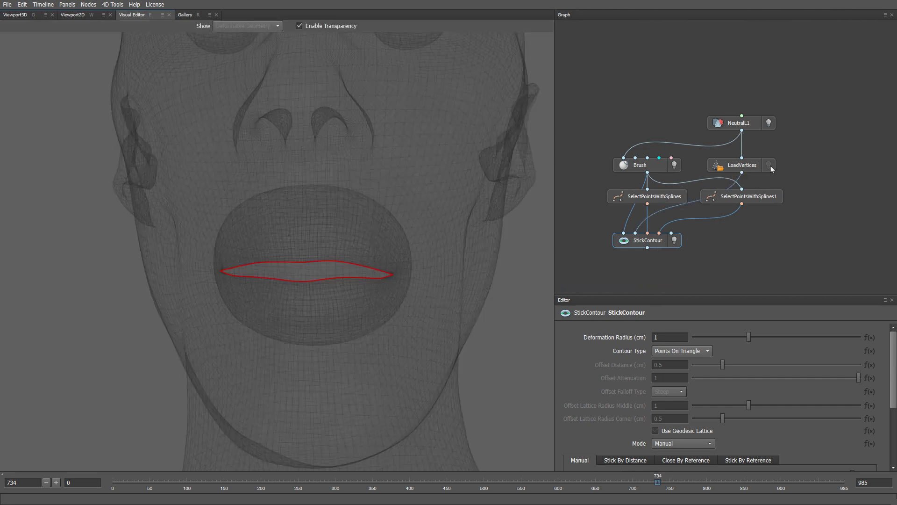
# Display the LoadVertices mesh in the 3D viewport and set StickContour's mode to Stick by Distance
pyautogui.click(769, 166)
pyautogui.scroll(6, 459, 313)
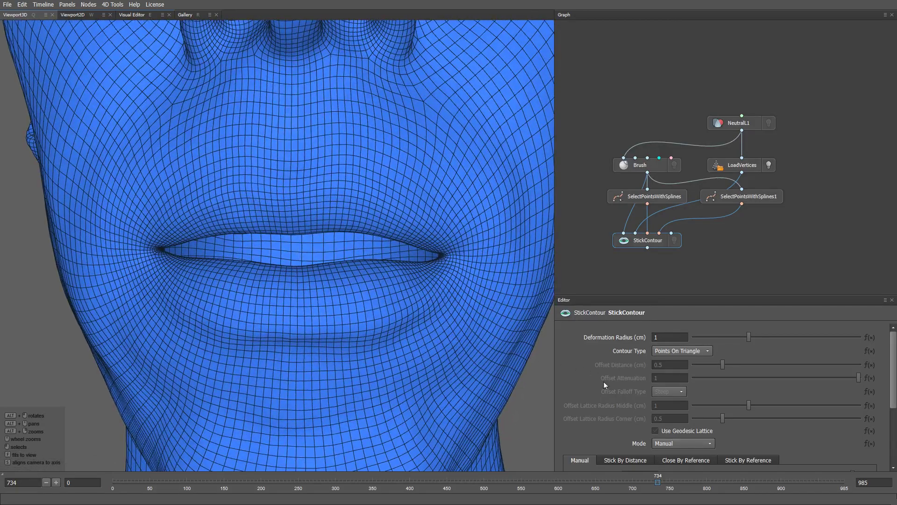
pyautogui.moveTo(893, 376); pyautogui.dragTo(883, 415)
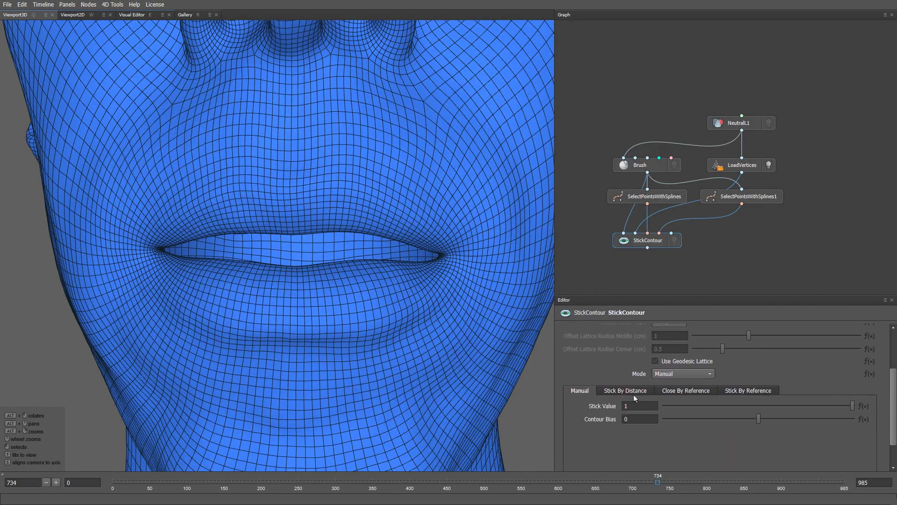
pyautogui.click(682, 373)
pyautogui.click(671, 394)
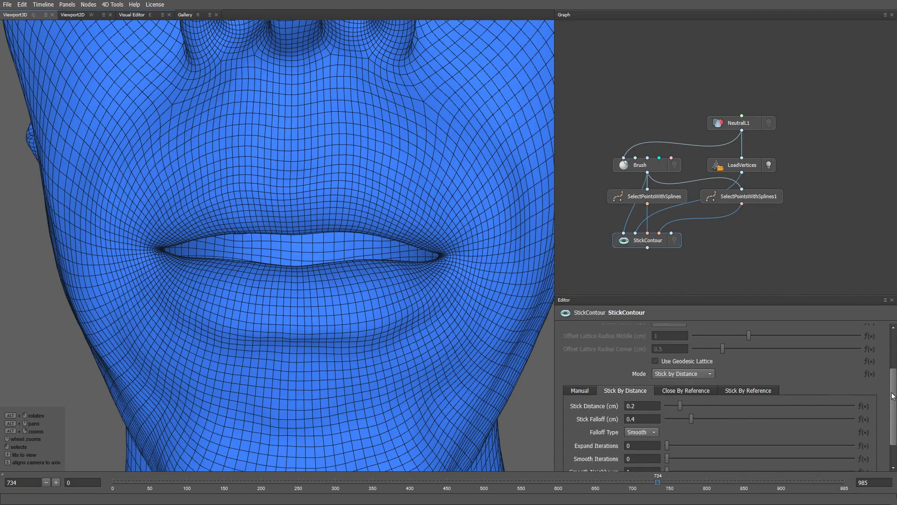
# Set StickContour's contour type to Offset Trace and display its result on the lips in the 3D viewport
pyautogui.scroll(5, 893, 395)
pyautogui.click(682, 341)
pyautogui.click(681, 362)
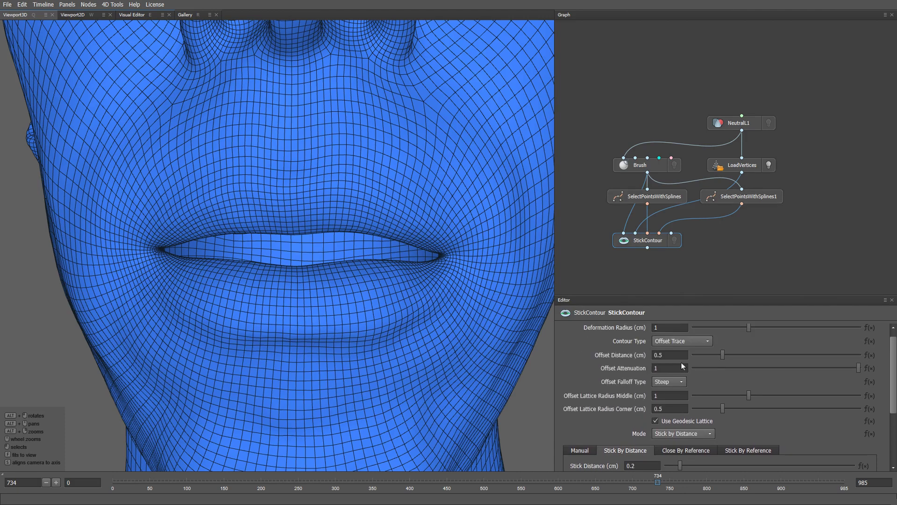
pyautogui.click(676, 240)
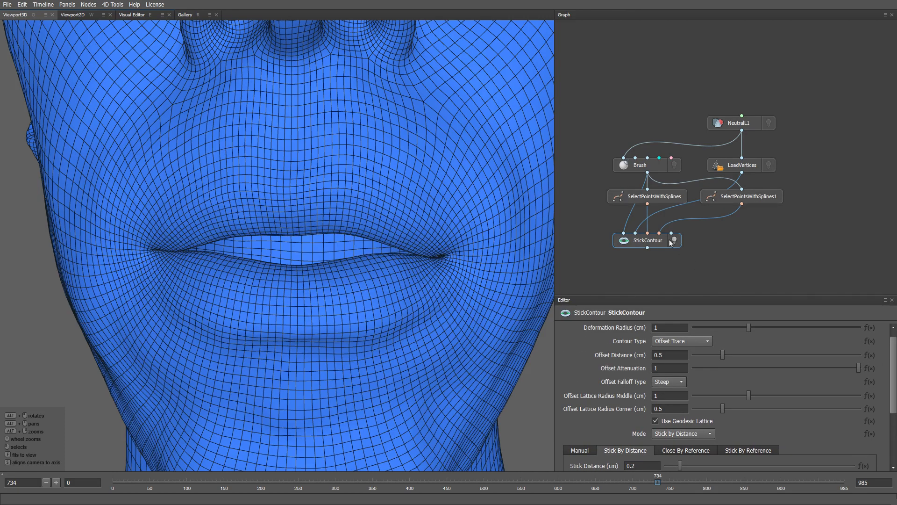
pyautogui.scroll(3, 440, 244)
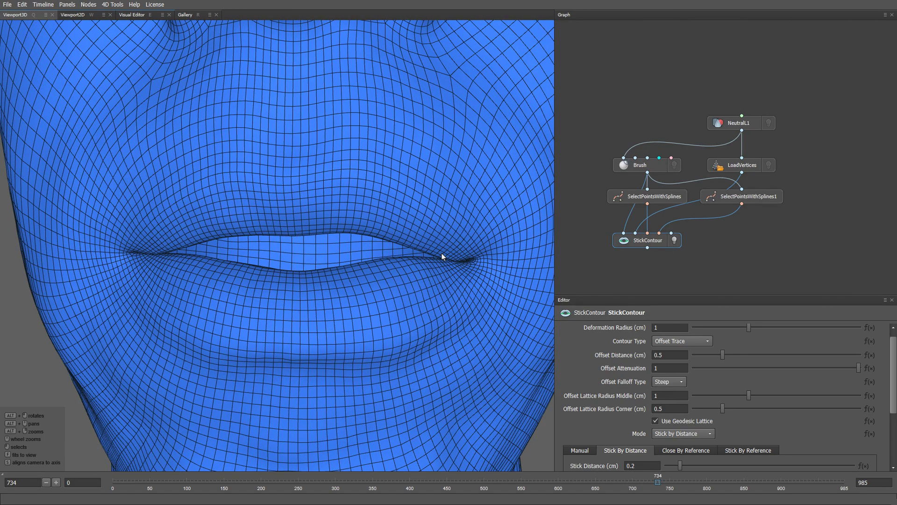
pyautogui.scroll(1, 441, 254)
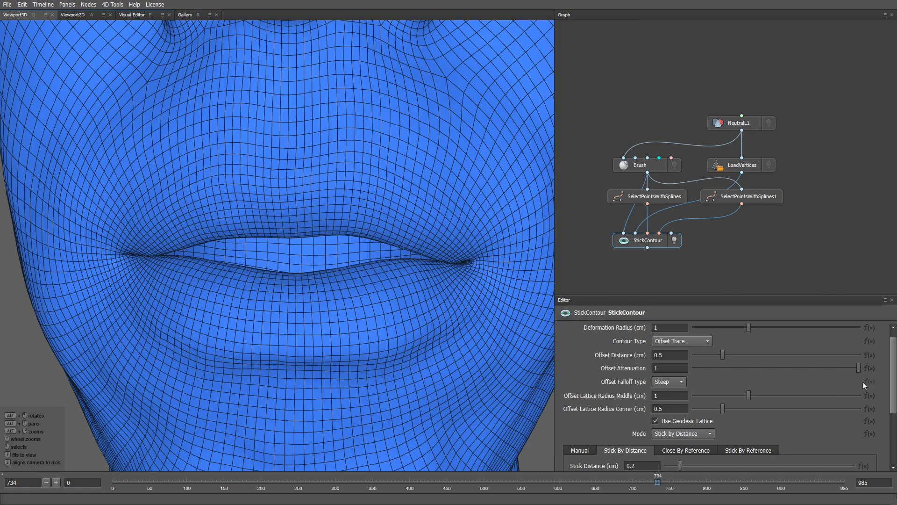
# Set StickContour's stick distance to 0.27 cm
pyautogui.scroll(-3, 772, 398)
pyautogui.moveTo(679, 391); pyautogui.dragTo(682, 391)
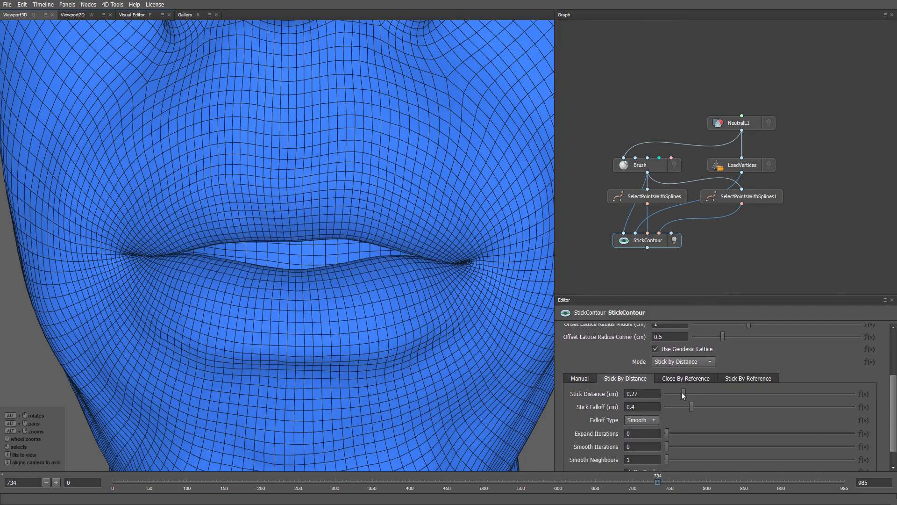
pyautogui.scroll(-5, 412, 318)
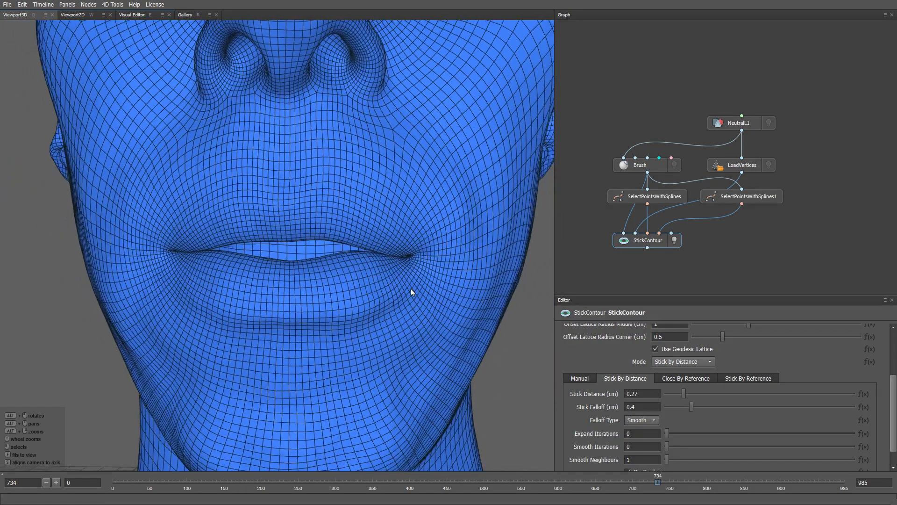
# Add a Transform node fed by LoadVertices and display its mesh in the 3D viewport together with StickContour
pyautogui.keyDown('alt'); pyautogui.moveTo(414, 288); pyautogui.dragTo(406, 301, button='middle'); pyautogui.keyUp('alt')
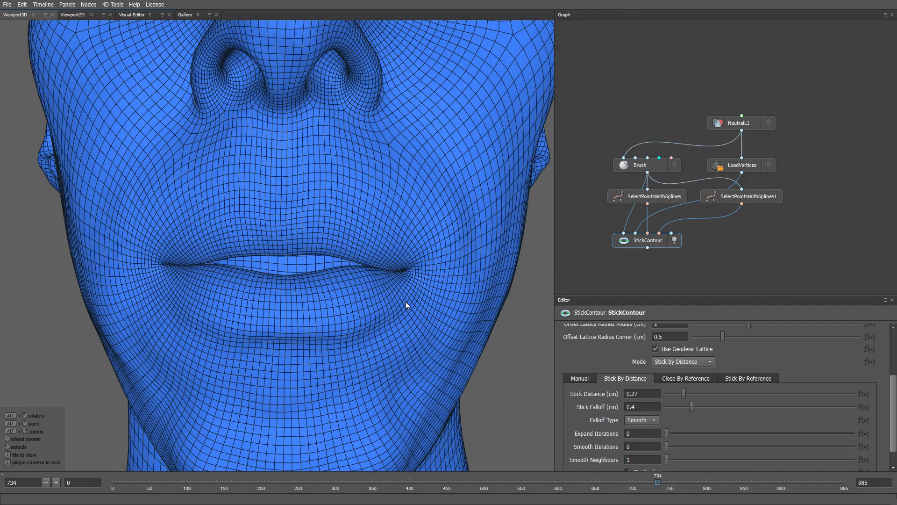
pyautogui.press('Tab')
pyautogui.write('tr')
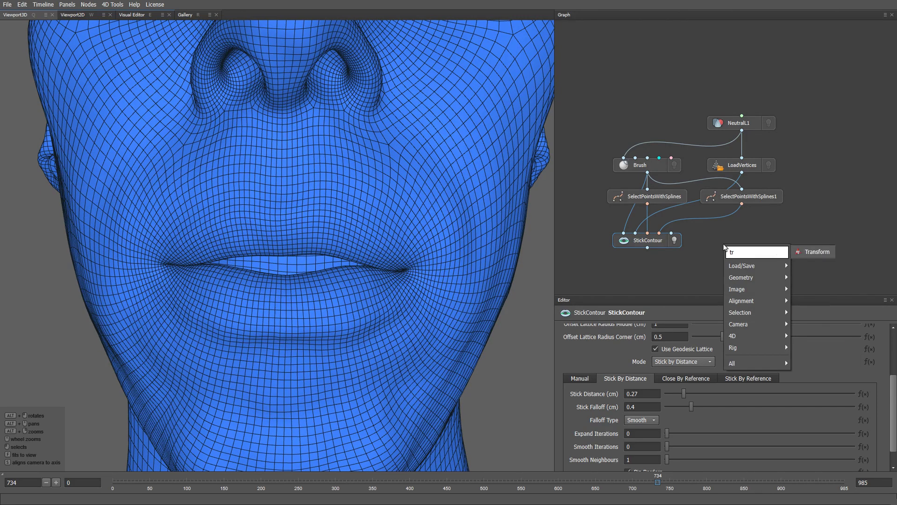
pyautogui.press('Return')
pyautogui.moveTo(725, 247); pyautogui.dragTo(743, 203)
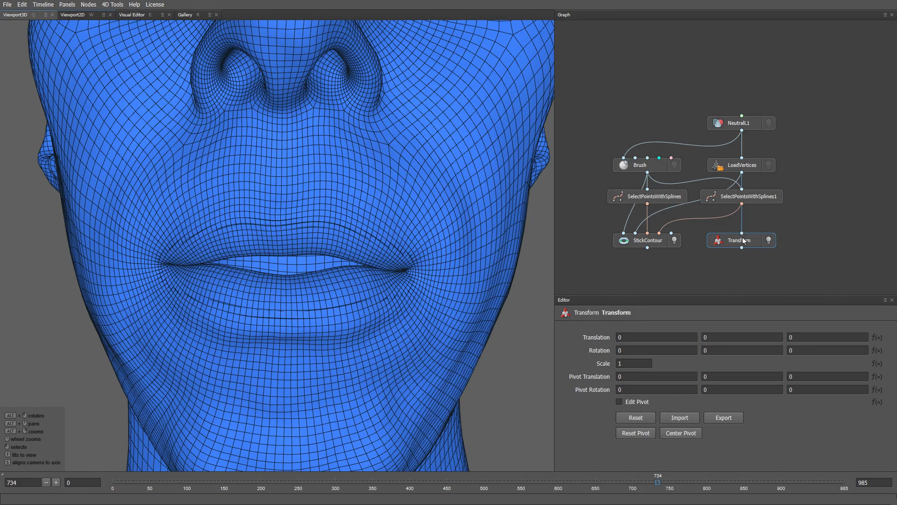
# Translate the Transform node's head about -13.1 along X so it stands beside the StickContour head
pyautogui.keyDown('alt'); pyautogui.moveTo(374, 440); pyautogui.dragTo(355, 119, button='right'); pyautogui.keyUp('alt')
pyautogui.keyDown('alt'); pyautogui.moveTo(341, 322); pyautogui.dragTo(162, 354); pyautogui.keyUp('alt')
pyautogui.scroll(5, 263, 368)
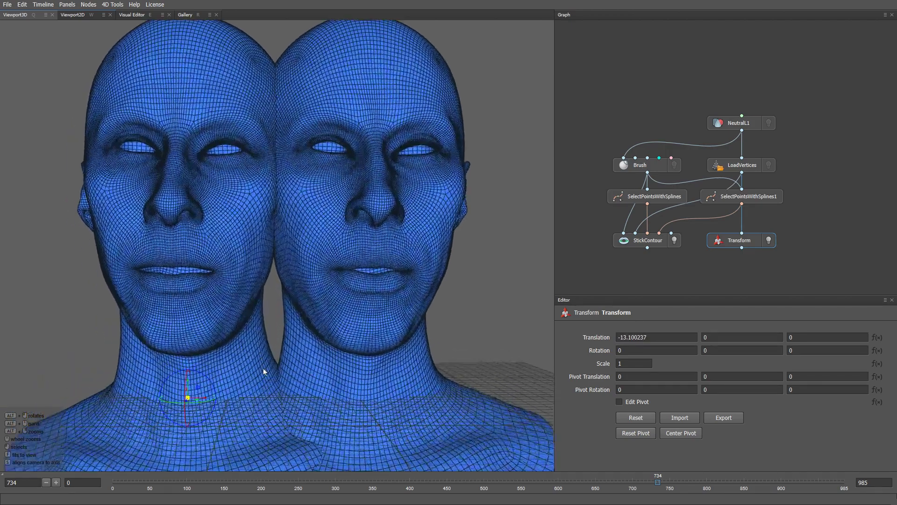
# Set the camera projection to orthographic in the preferences and frame both mouths for comparison
pyautogui.hotkey('ctrl', 'p')
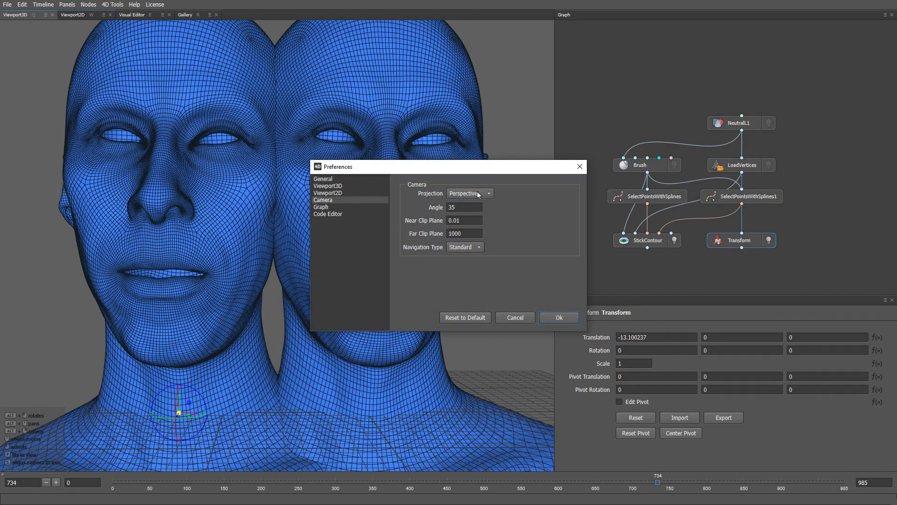
pyautogui.click(478, 194)
pyautogui.click(479, 204)
pyautogui.click(559, 317)
pyautogui.scroll(5, 252, 301)
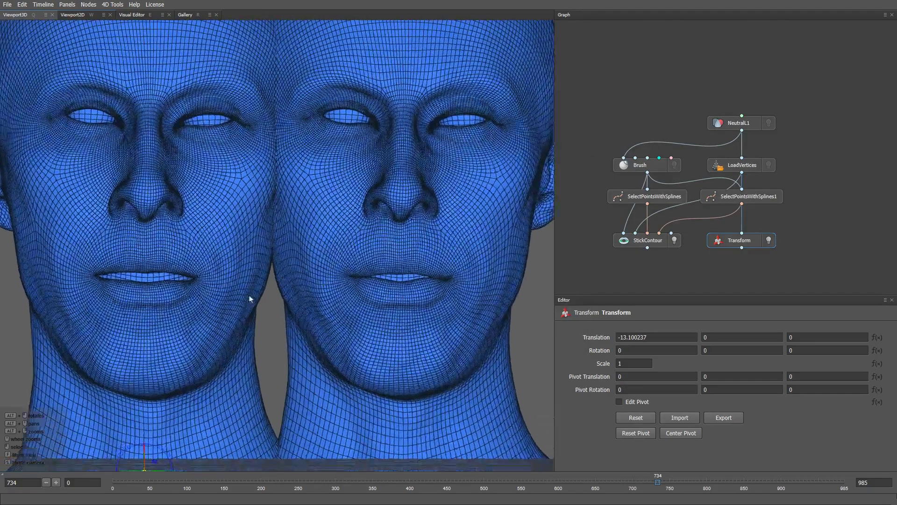
pyautogui.keyDown('alt'); pyautogui.moveTo(266, 313); pyautogui.dragTo(268, 305, button='middle'); pyautogui.keyUp('alt')
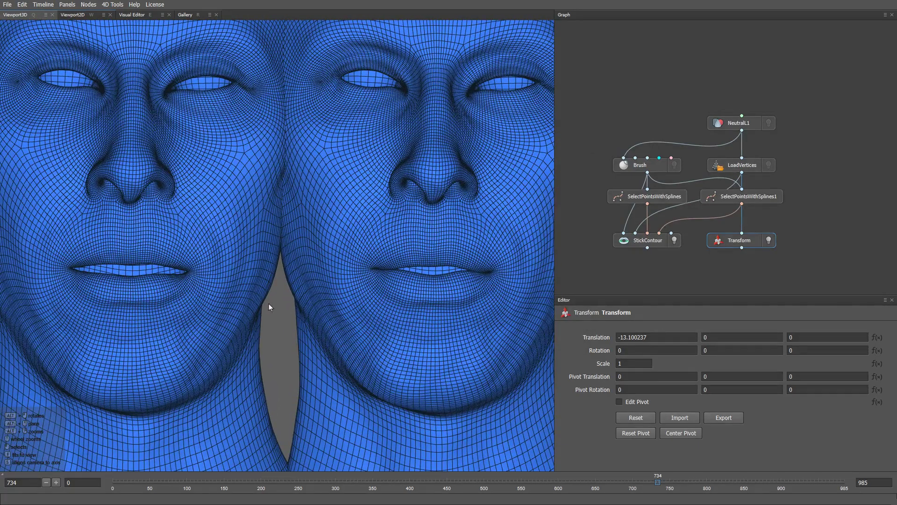
# Around frame 733, reduce StickContour's stick distance to 0.15 cm
pyautogui.moveTo(658, 484); pyautogui.dragTo(655, 479)
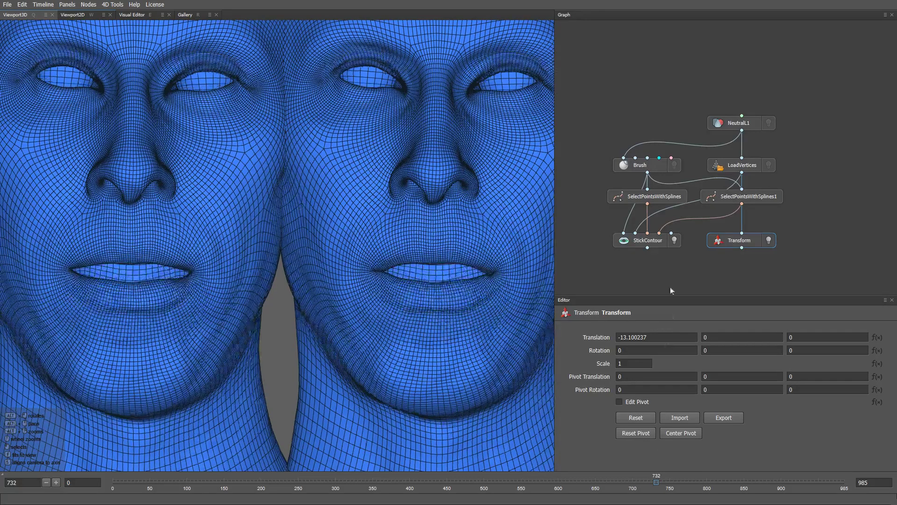
pyautogui.click(652, 242)
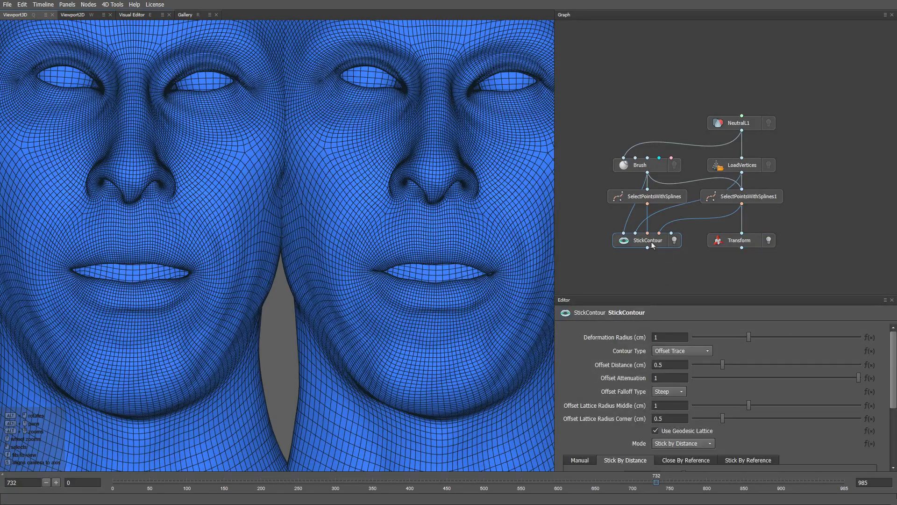
pyautogui.moveTo(894, 389); pyautogui.dragTo(893, 421)
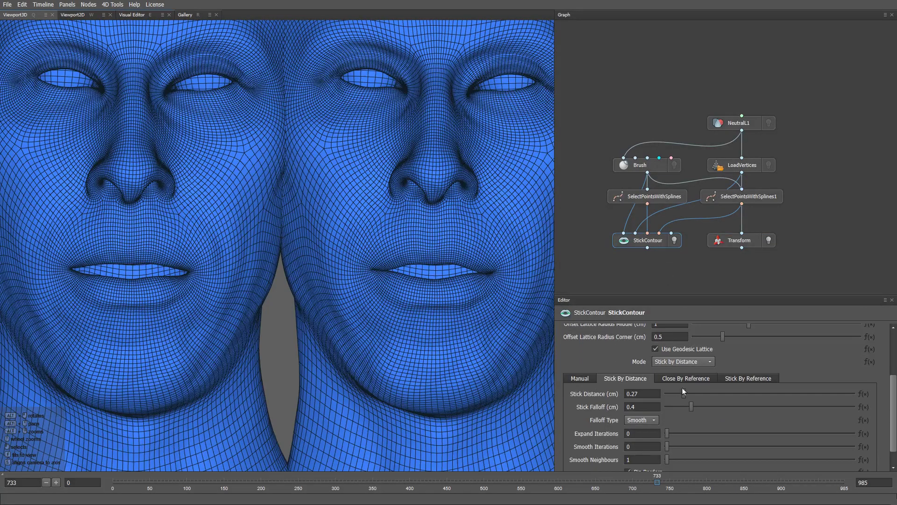
pyautogui.moveTo(681, 392); pyautogui.dragTo(675, 394)
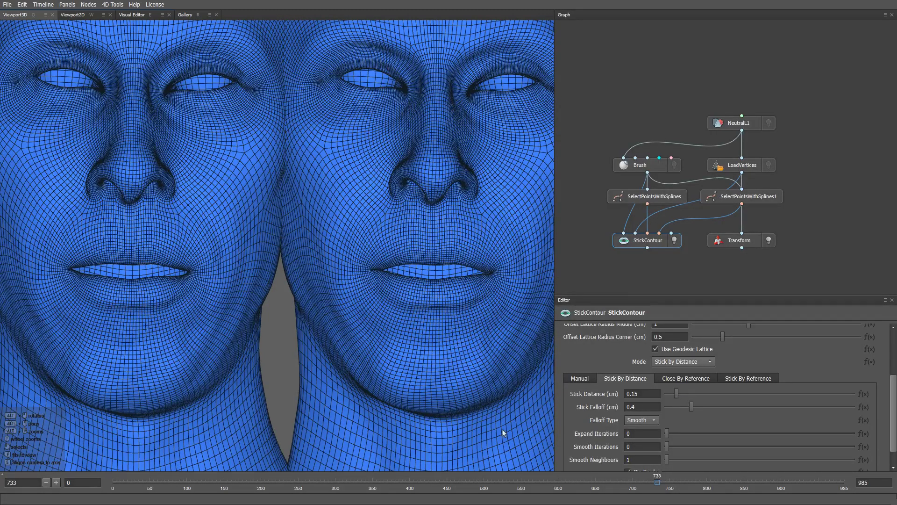
# Compare the original and stuck lips across the sequence, including stepping back frame by frame from 686 to 680
pyautogui.click(254, 486)
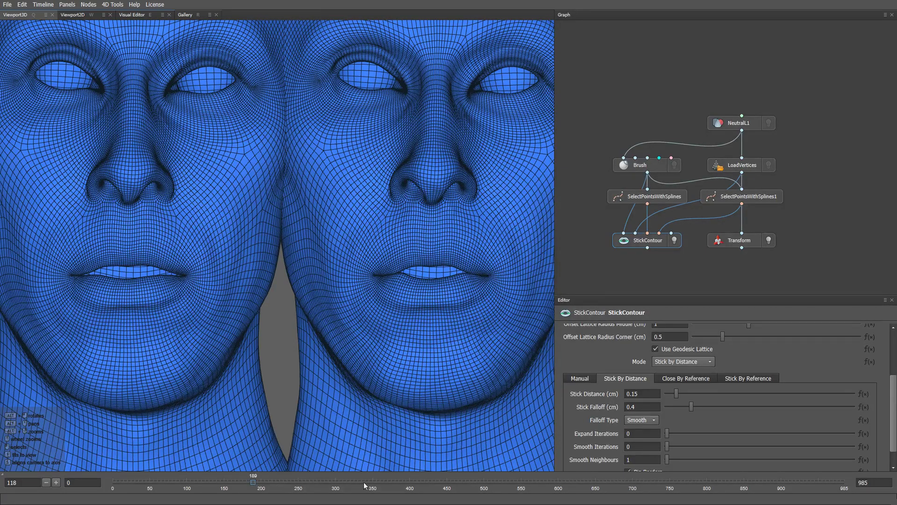
pyautogui.click(426, 483)
pyautogui.moveTo(451, 485); pyautogui.dragTo(584, 484)
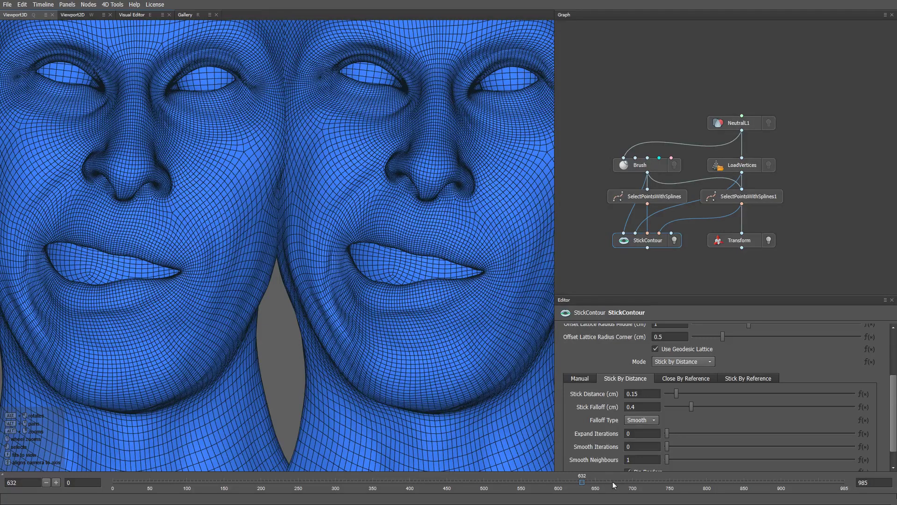
pyautogui.click(614, 485)
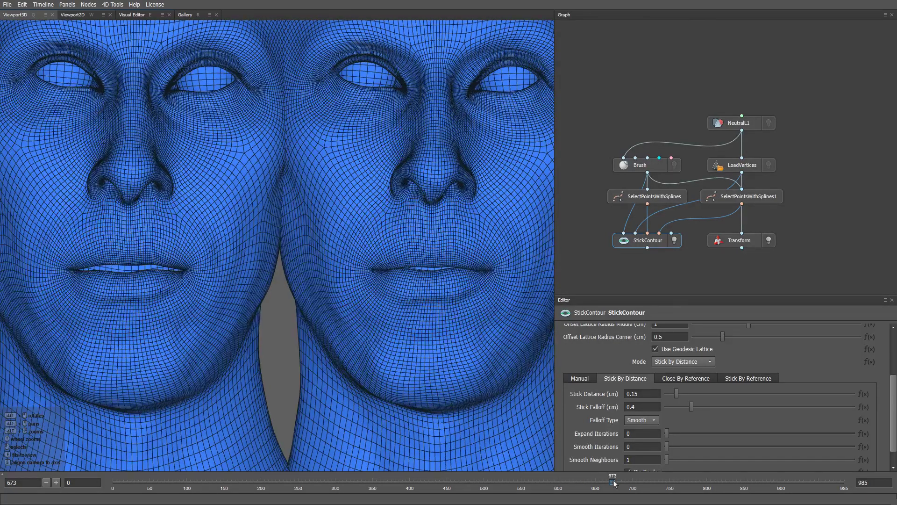
pyautogui.moveTo(614, 485); pyautogui.dragTo(622, 484)
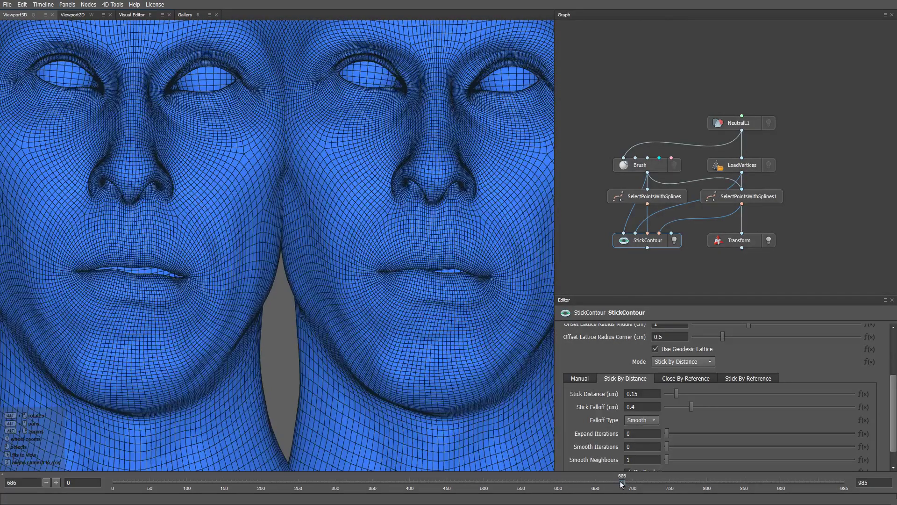
pyautogui.press('Left')
pyautogui.press('Left')
pyautogui.press('Left')
pyautogui.press('Left')
pyautogui.press('Left')
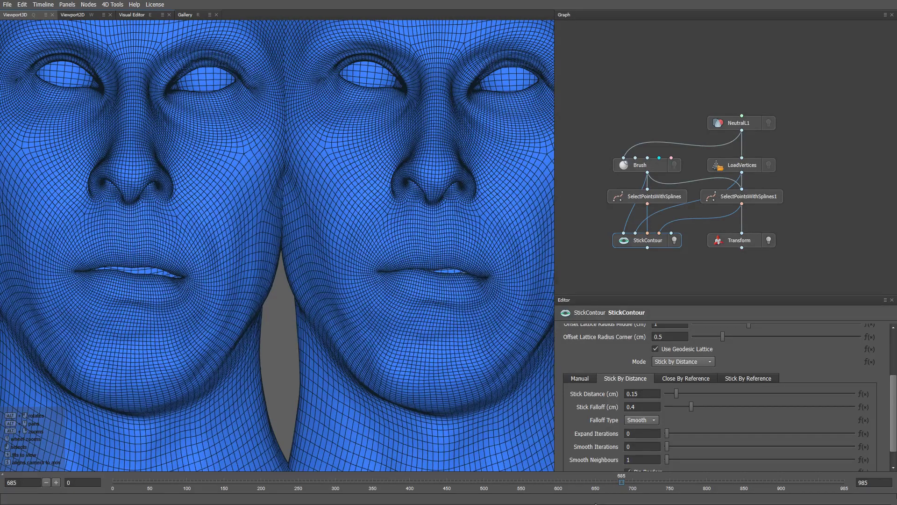
pyautogui.press('Left')
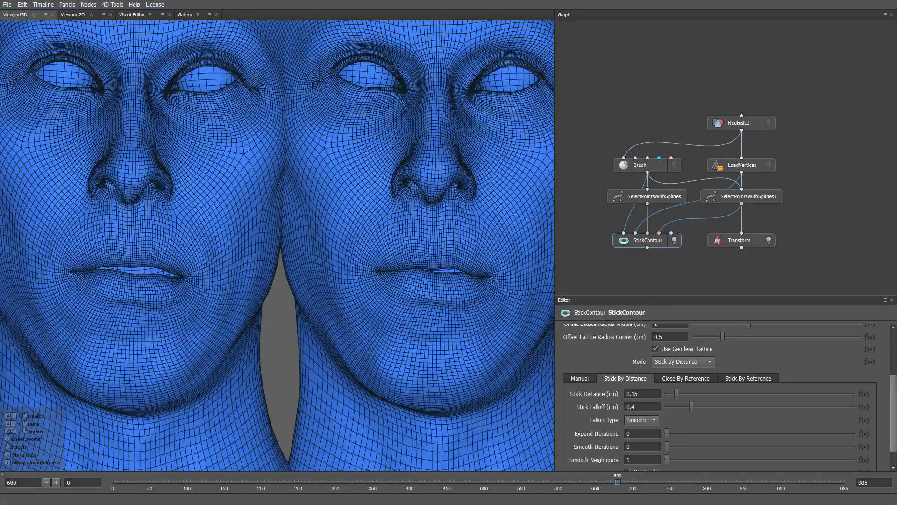